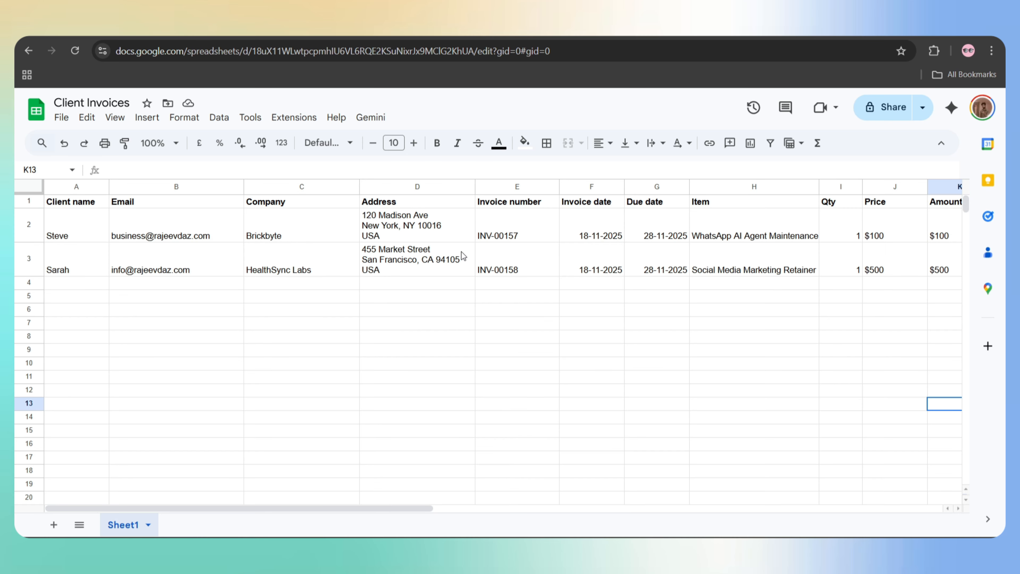
- Run the Invoice Automation workflow and view the emailed INV-00157.pdf invoice attachment
scroll(462, 254, right, 6)
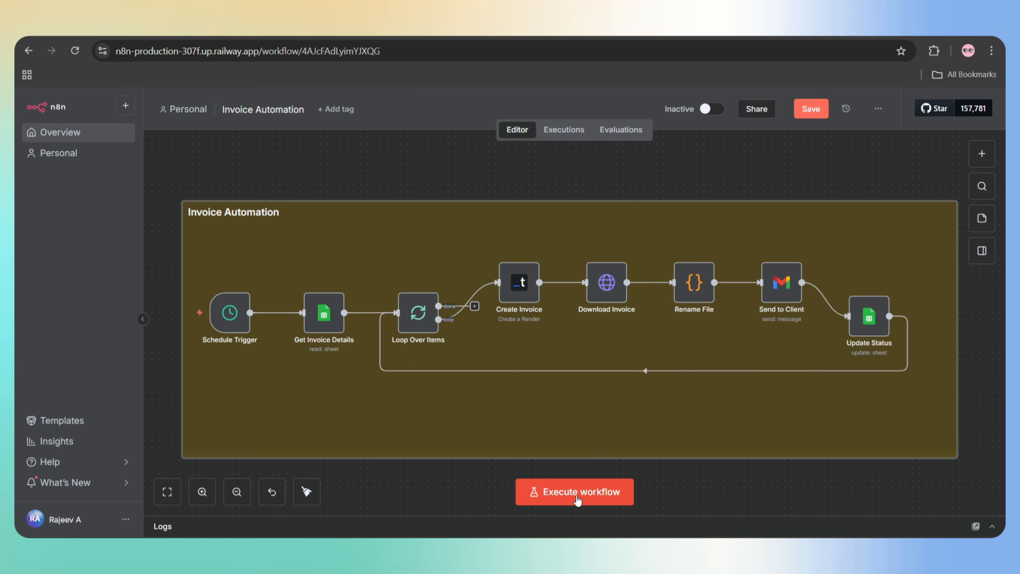
click(577, 498)
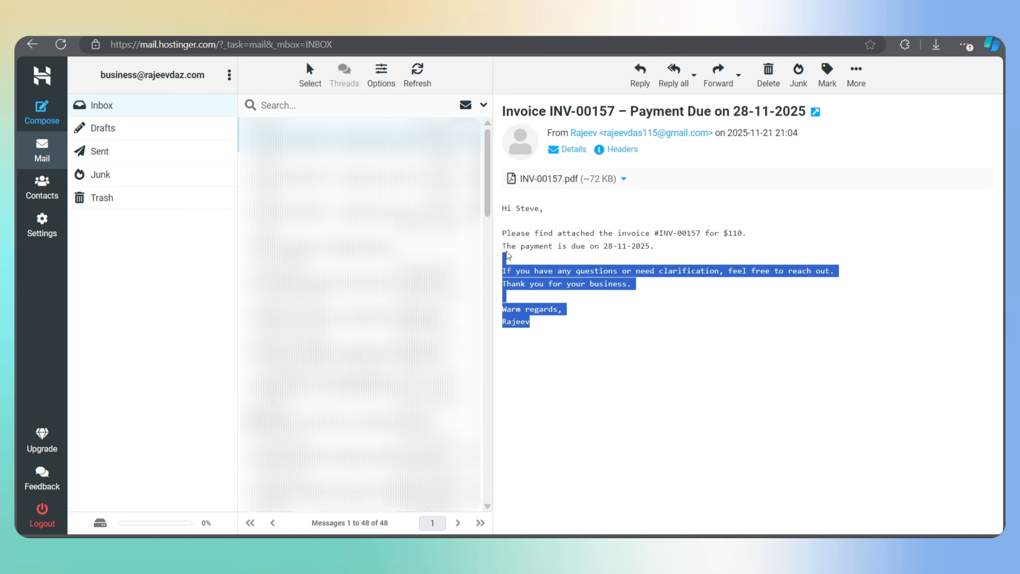
drag(502, 265, 500, 218)
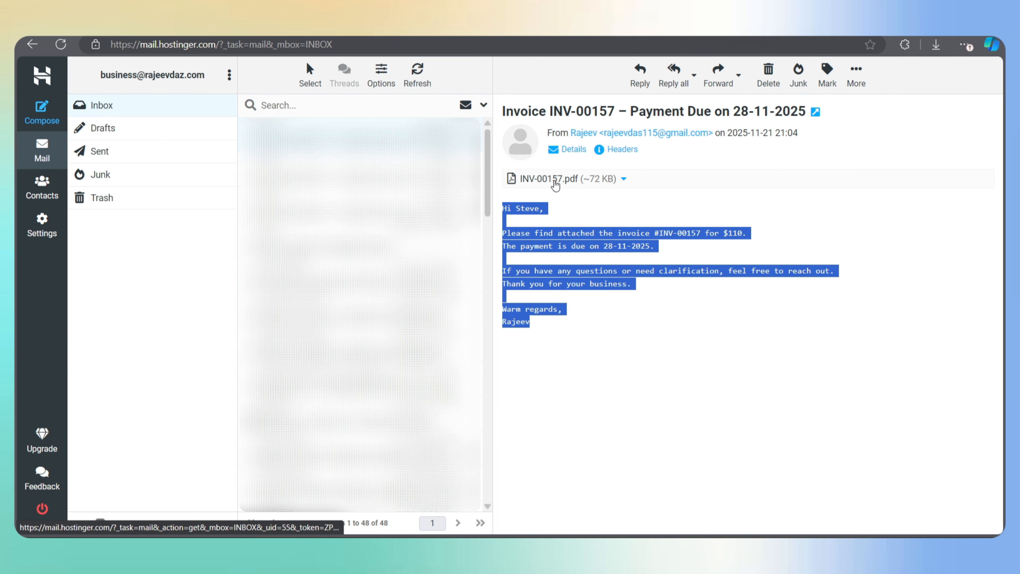
click(555, 188)
scroll(402, 367, down, 3)
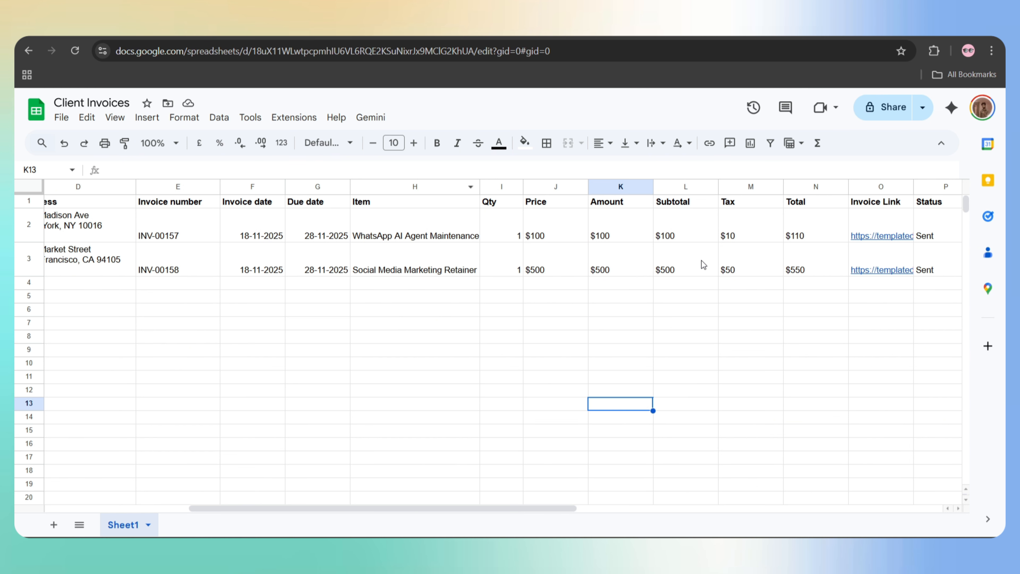
scroll(701, 260, right, 4)
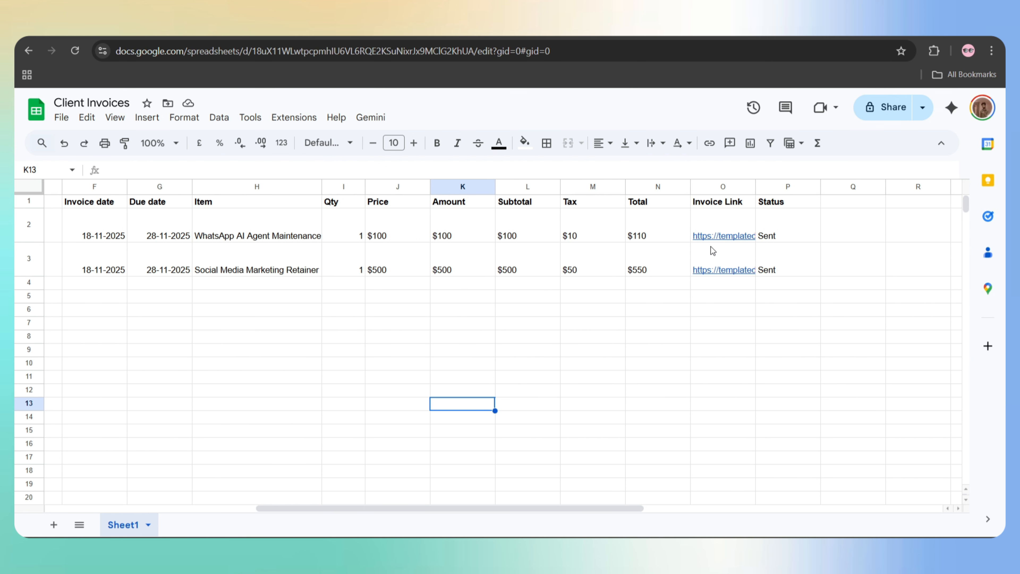
click(706, 219)
click(766, 228)
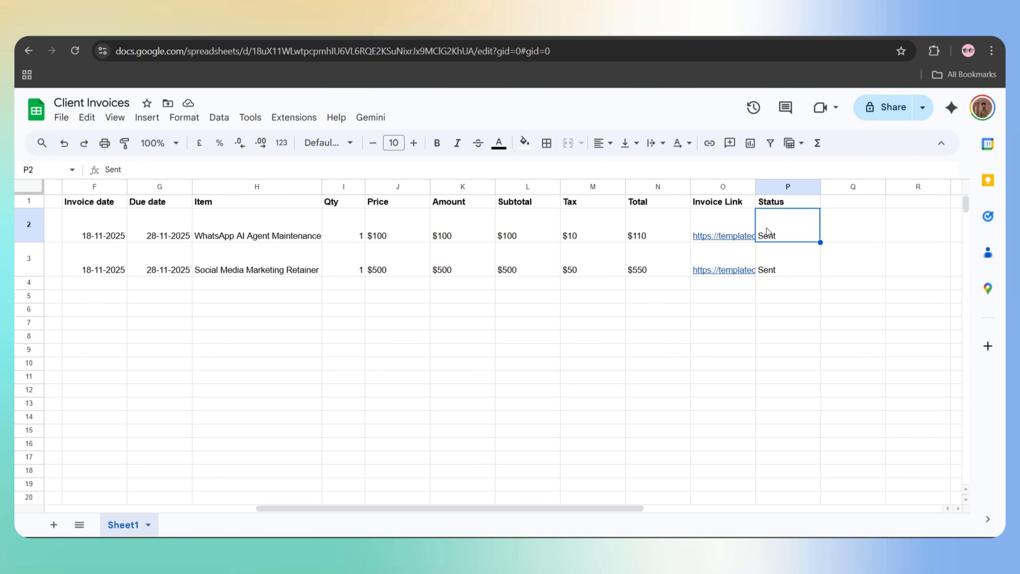
click(732, 258)
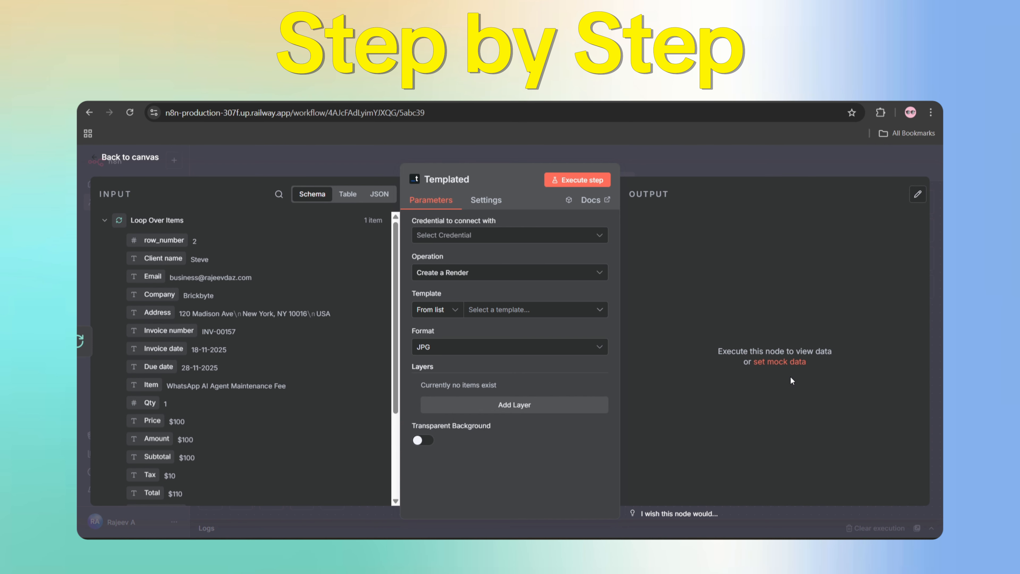
click(509, 235)
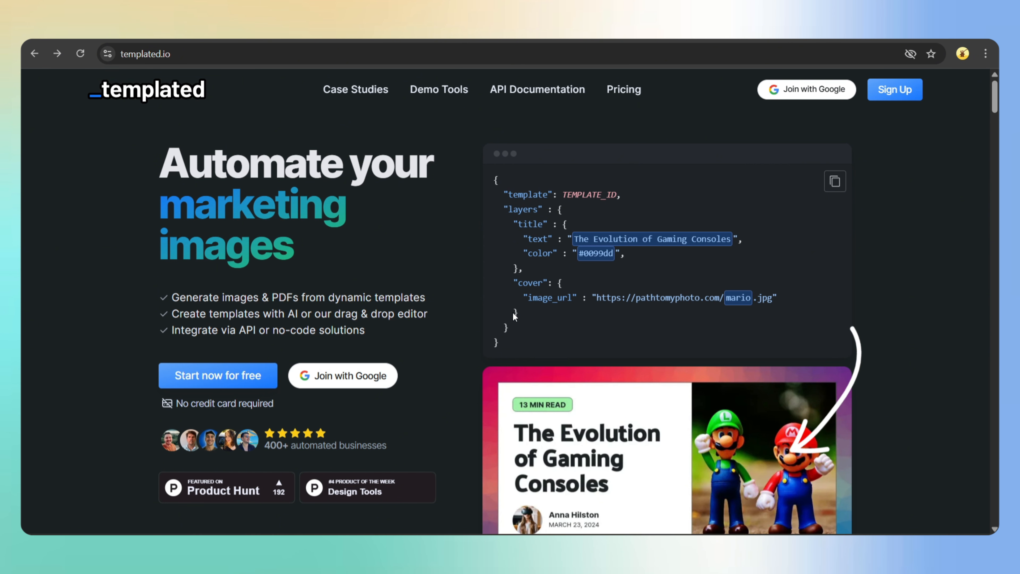
scroll(513, 313, down, 5)
scroll(512, 312, down, 18)
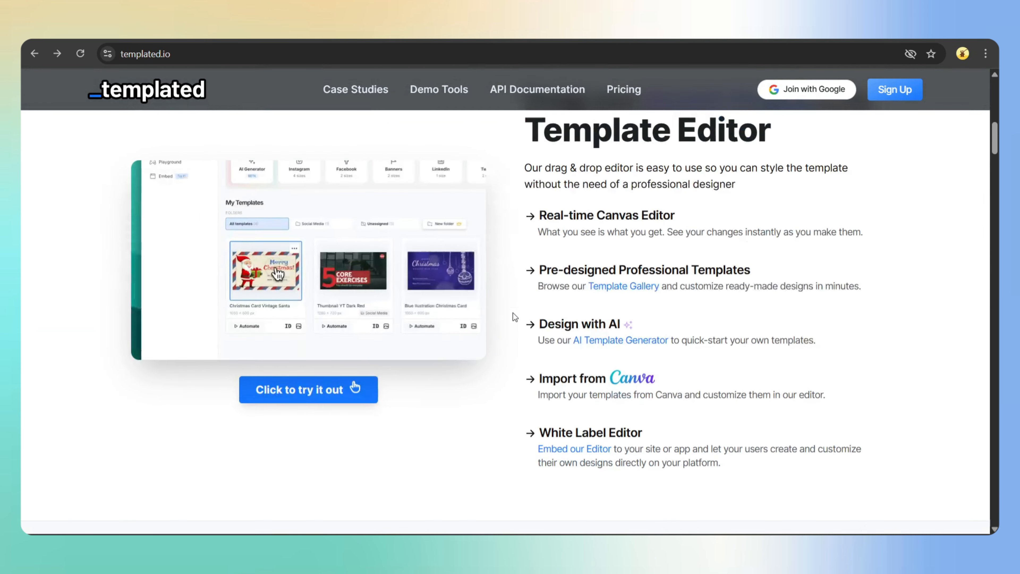
scroll(621, 397, down, 20)
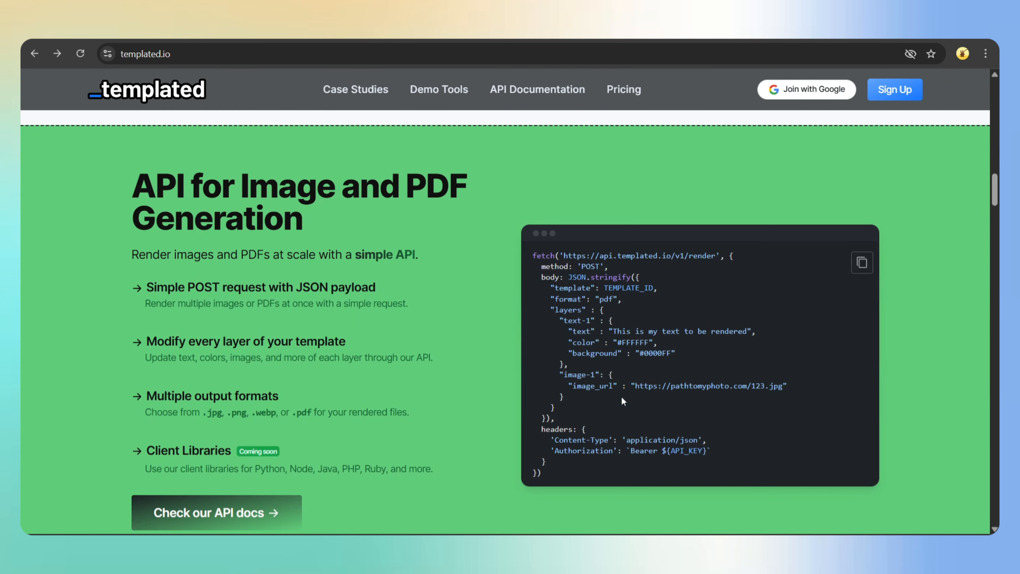
scroll(621, 397, down, 12)
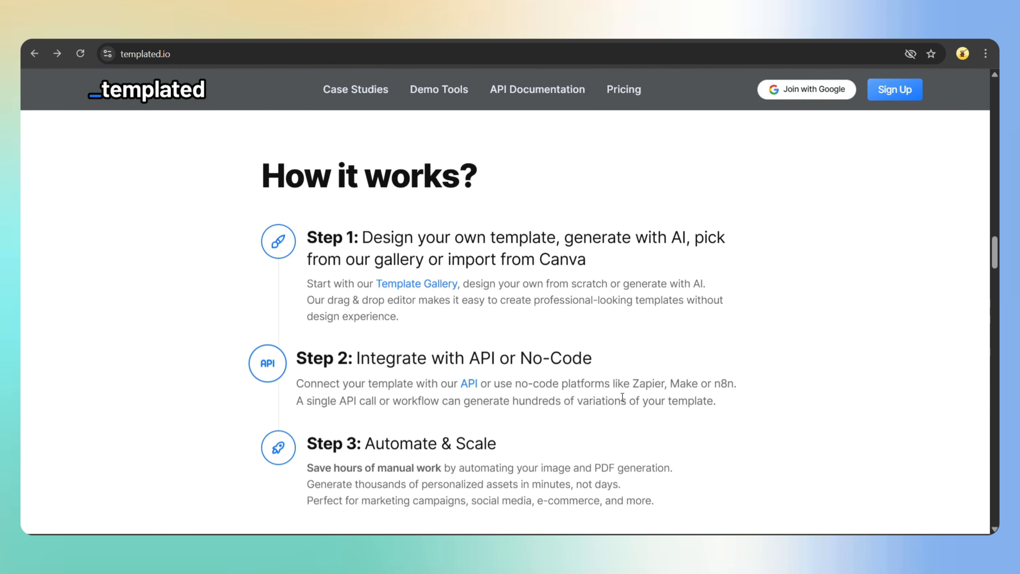
scroll(621, 397, up, 20)
scroll(621, 400, up, 3)
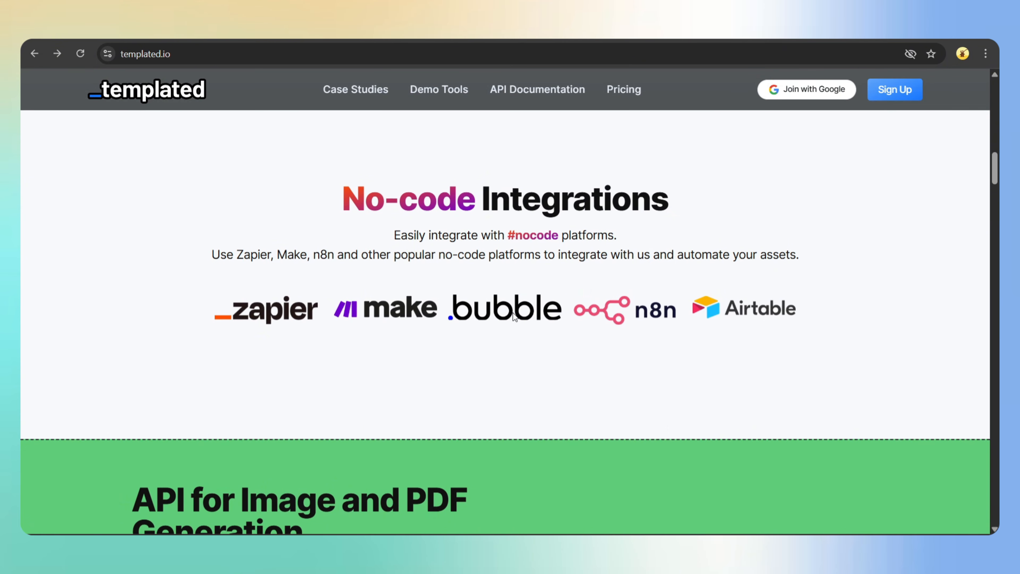
drag(335, 193, 755, 212)
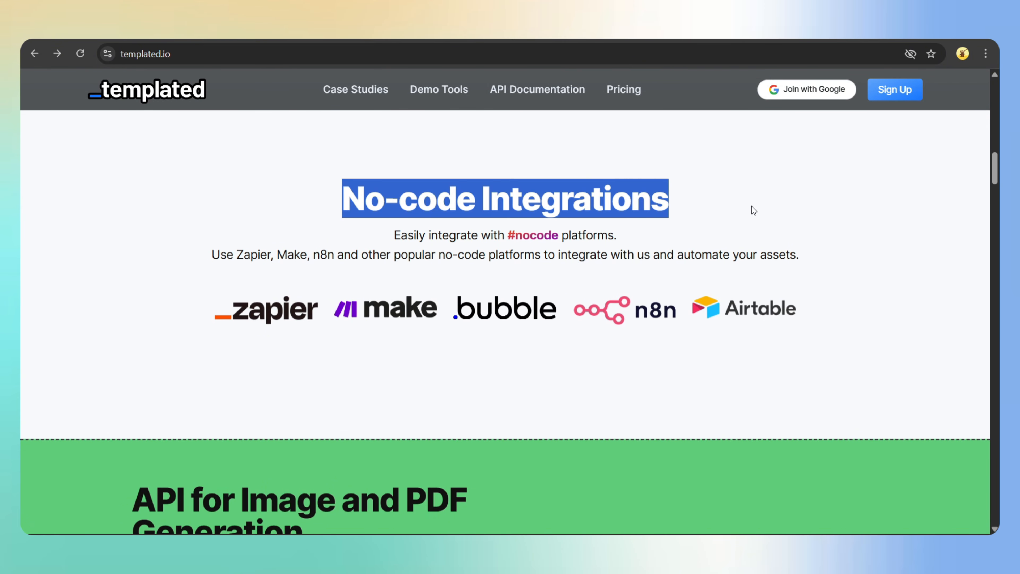
click(754, 210)
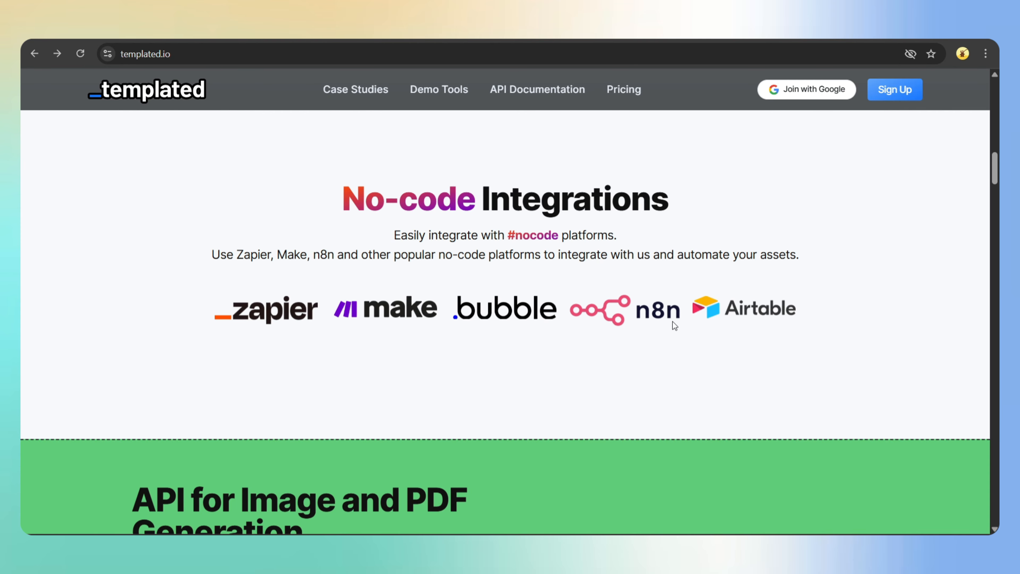
scroll(621, 397, up, 15)
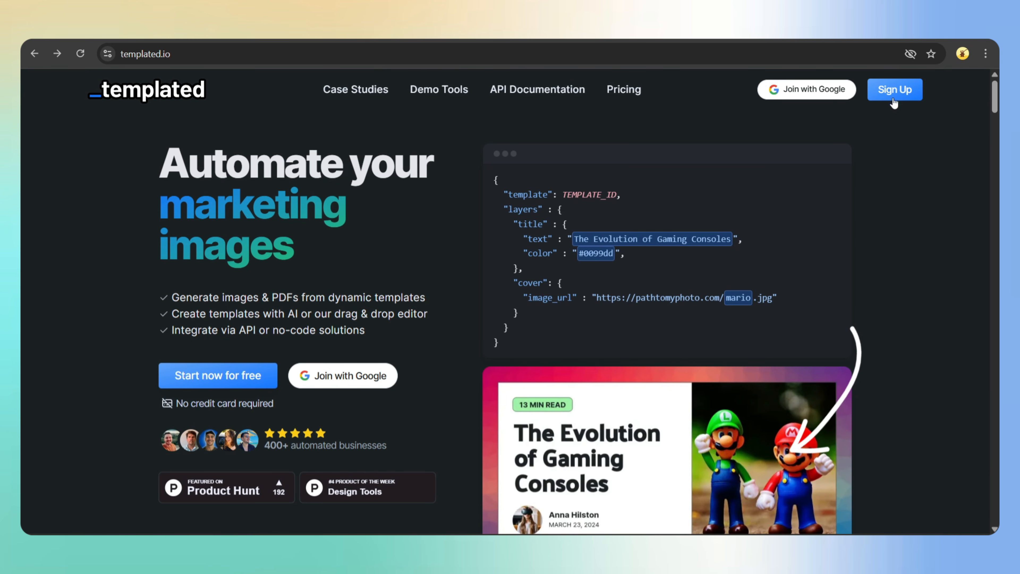
click(894, 93)
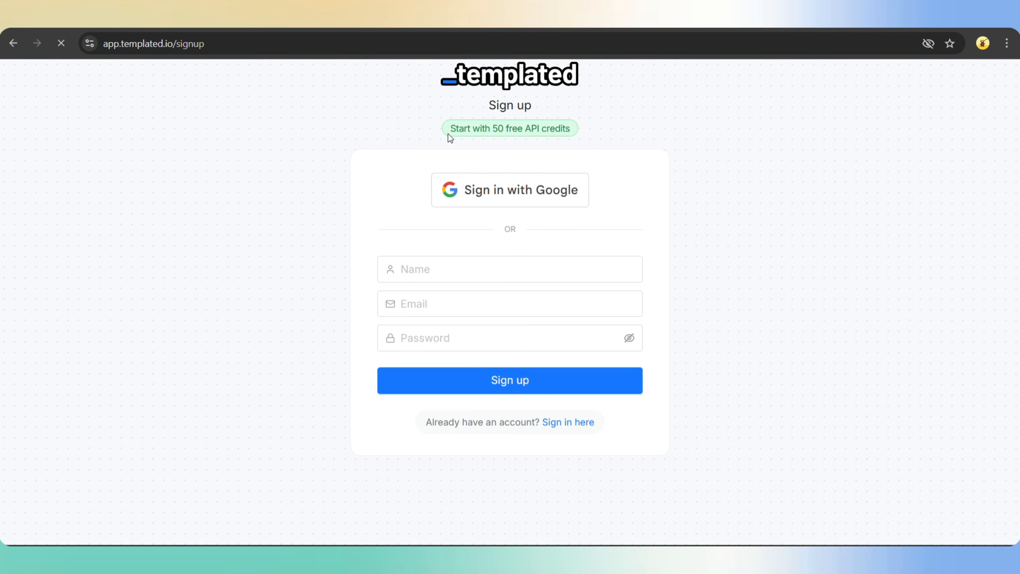
- Enter the account holder's name and e-mail address in the Templated.io sign-up form and submit it
drag(448, 130, 564, 131)
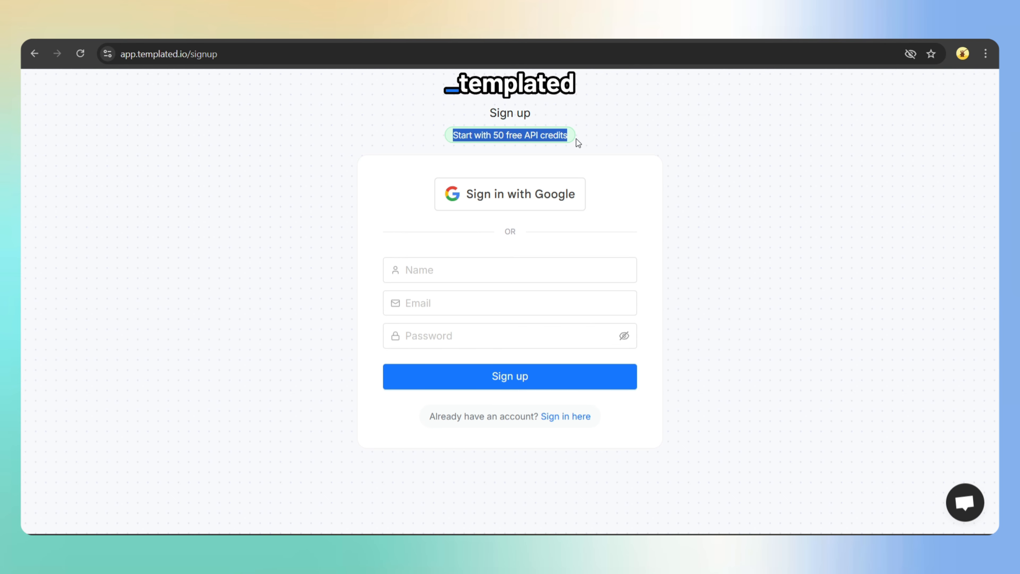
click(576, 139)
click(405, 269)
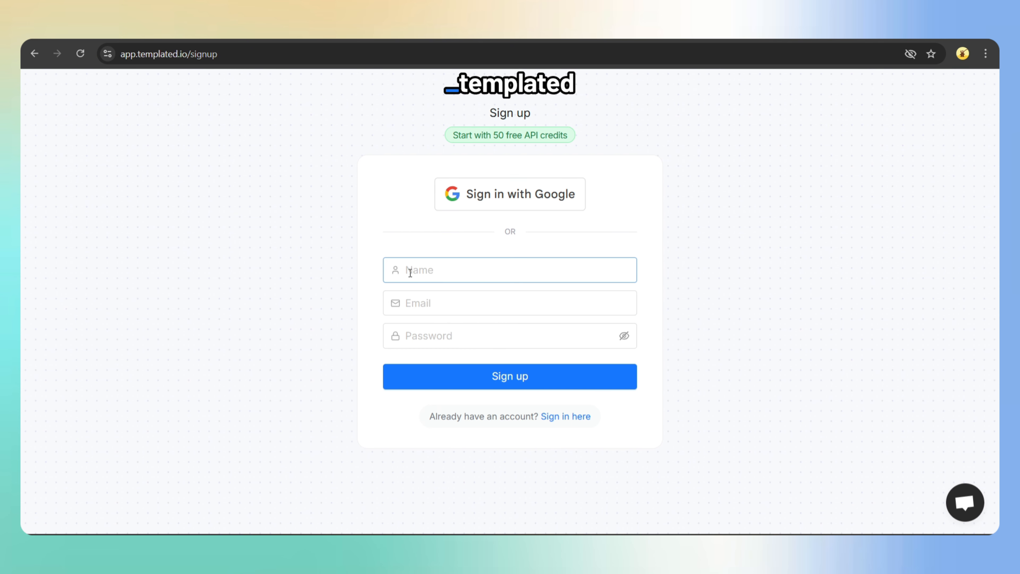
text(Rajeev)
click(419, 305)
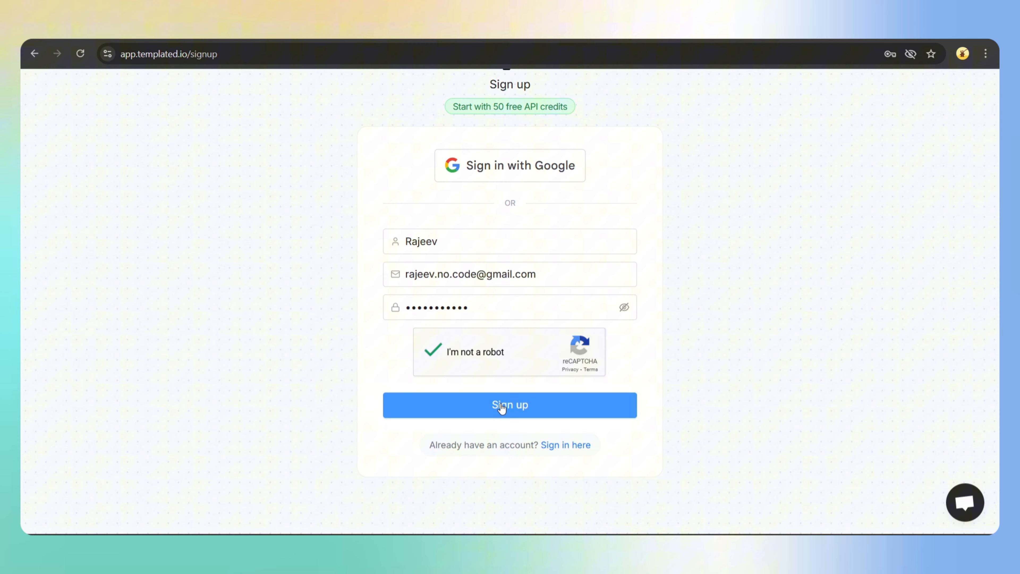
click(501, 407)
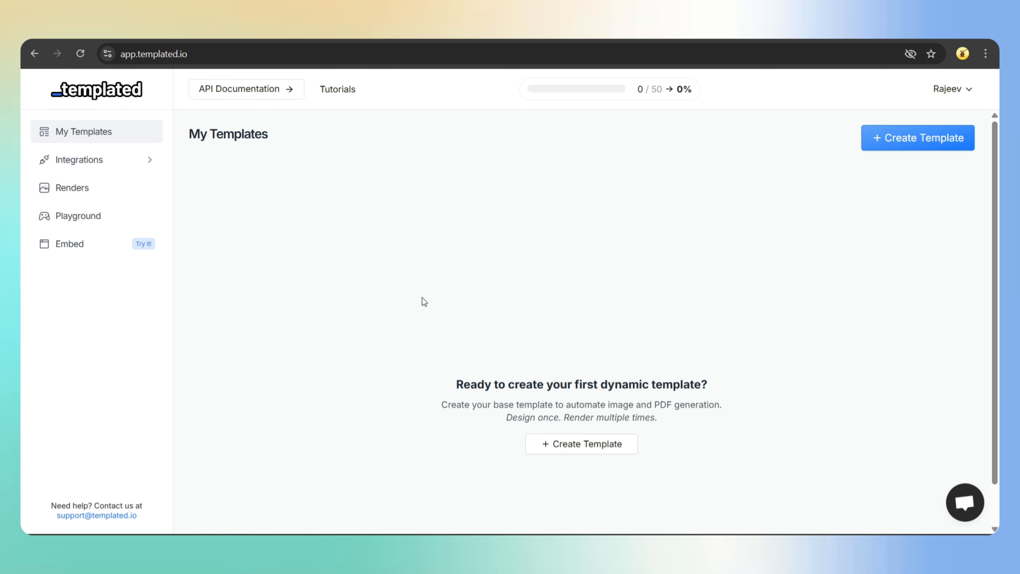
- Start a new template and browse the gallery filtered to Invoice templates
click(587, 444)
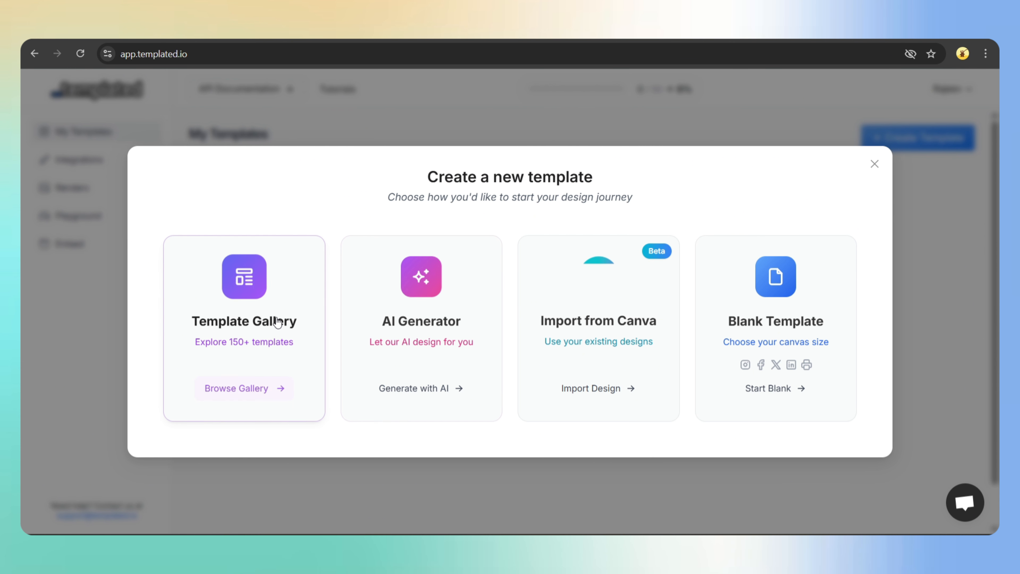
click(244, 390)
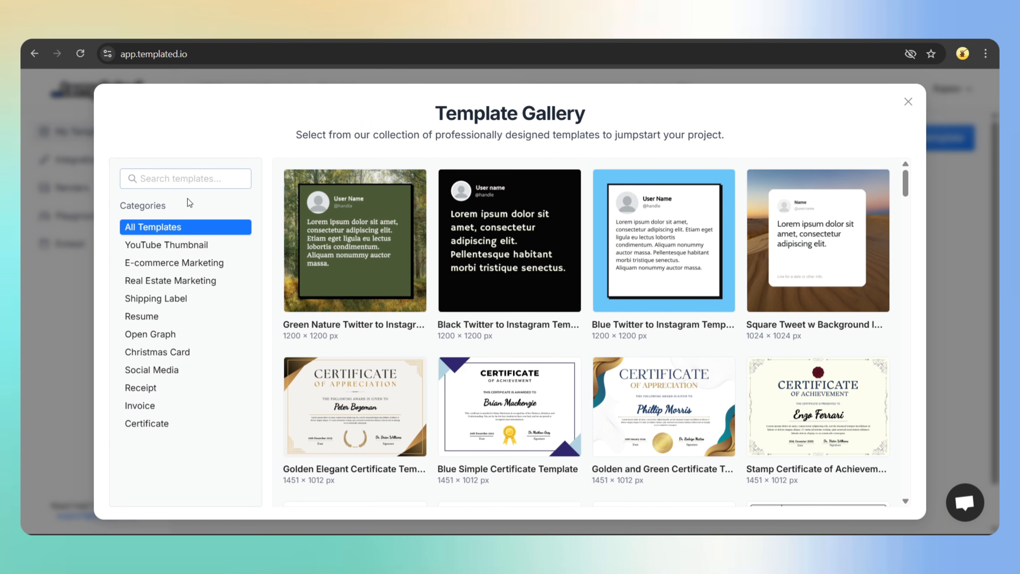
click(151, 406)
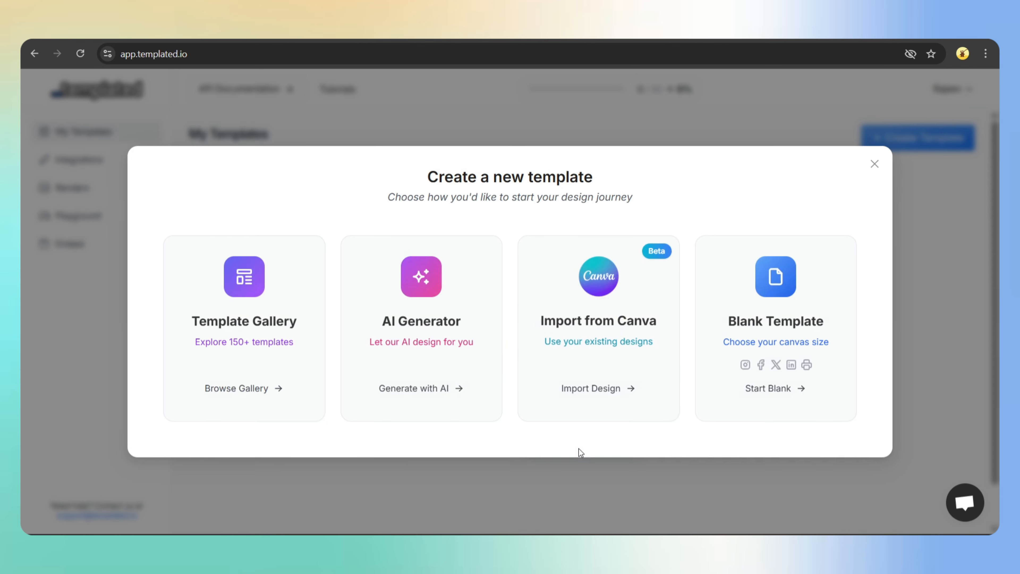
- Try the AI generator's Invoice example prompt, then look over the Import from Canva option
click(419, 388)
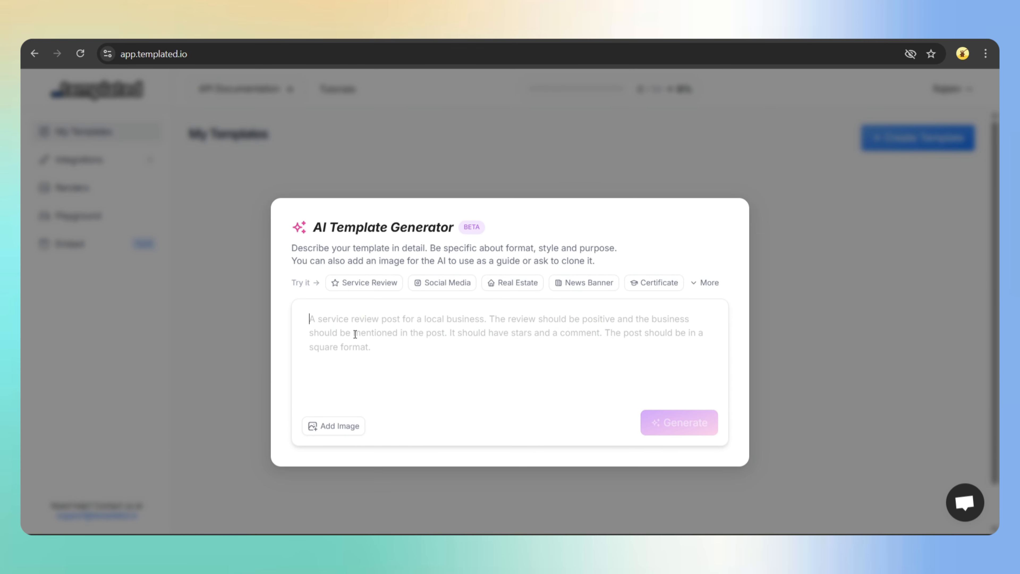
click(705, 281)
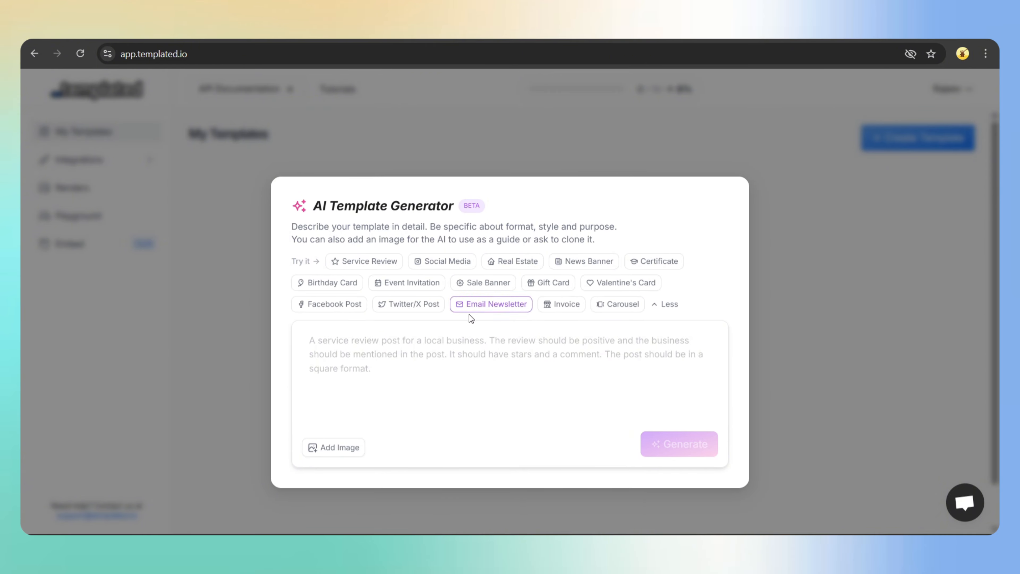
click(561, 304)
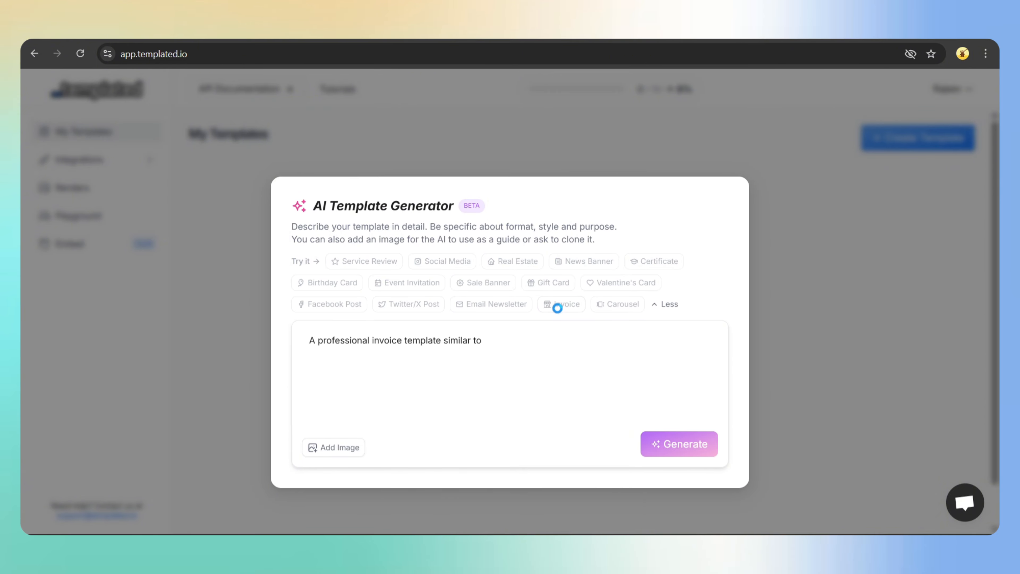
click(759, 374)
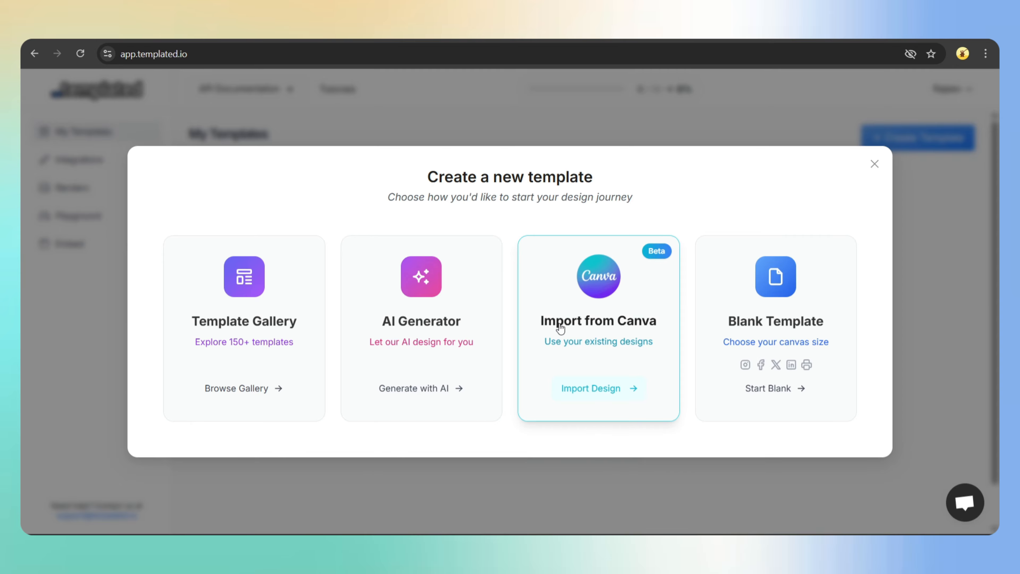
click(606, 390)
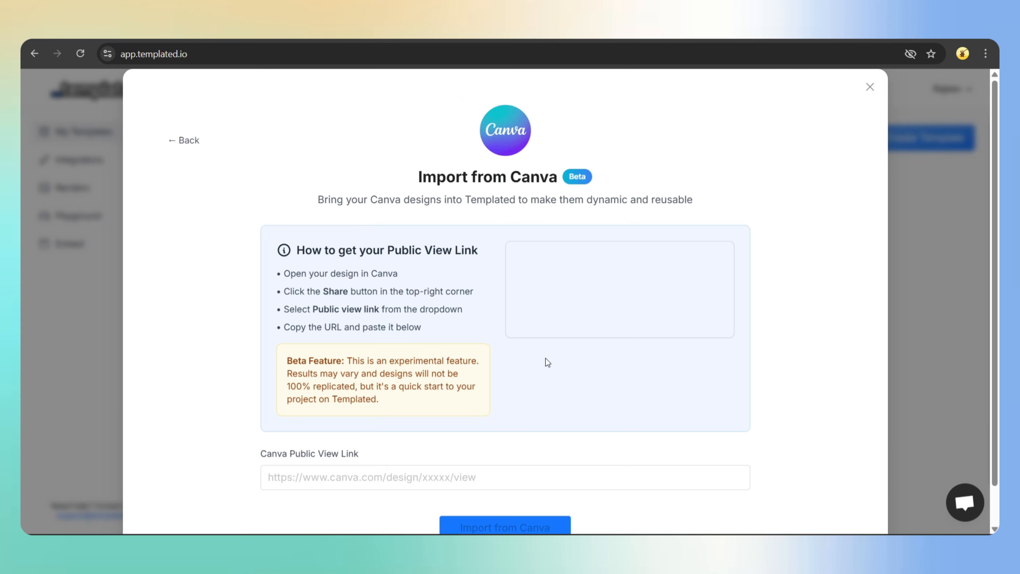
scroll(545, 358, down, 2)
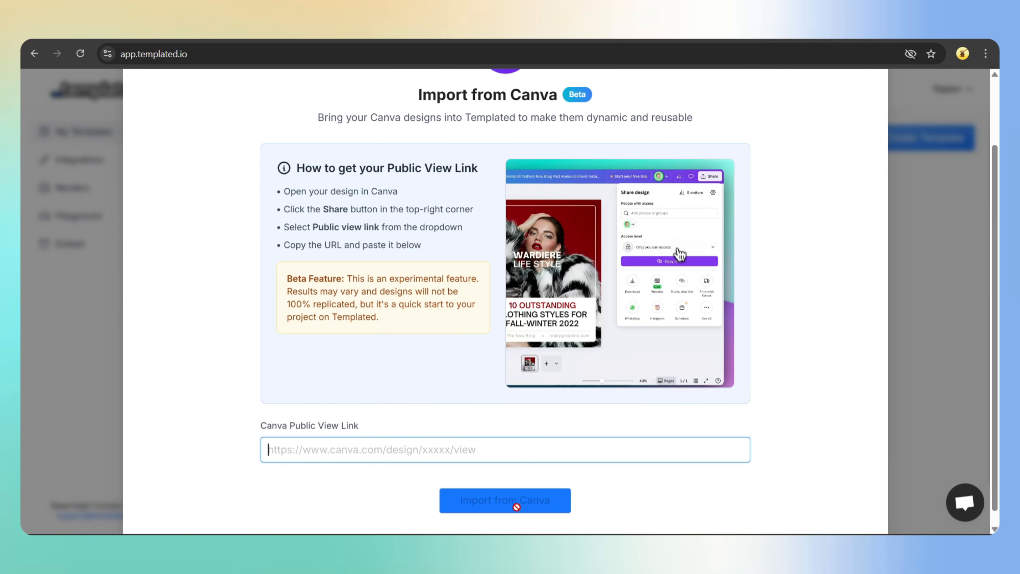
scroll(580, 324, up, 2)
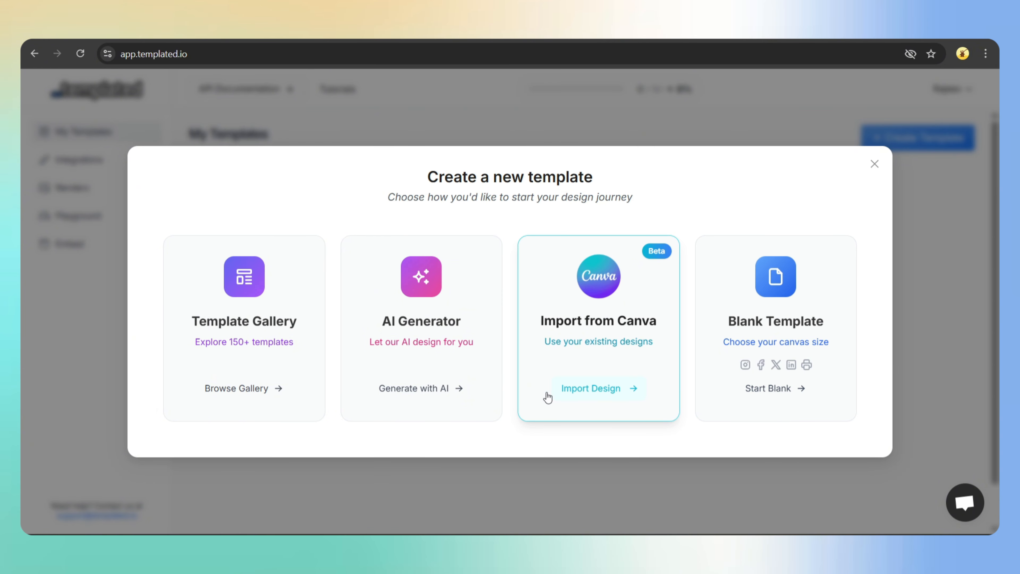
- Generate an 800×1100 AI invoice template from a pasted detailed Stripe-style invoice description
click(429, 387)
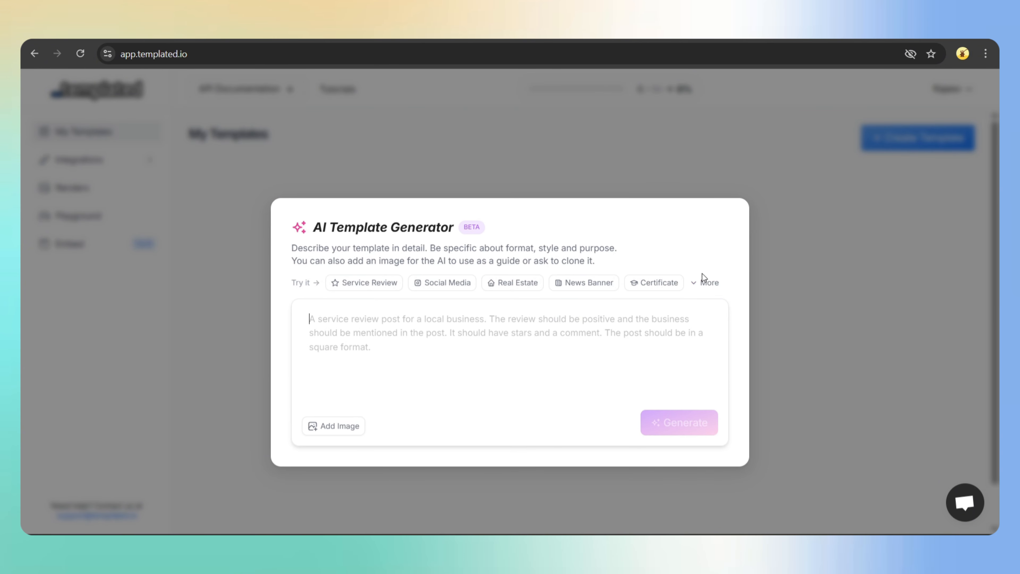
click(704, 282)
click(561, 304)
triple_click(664, 354)
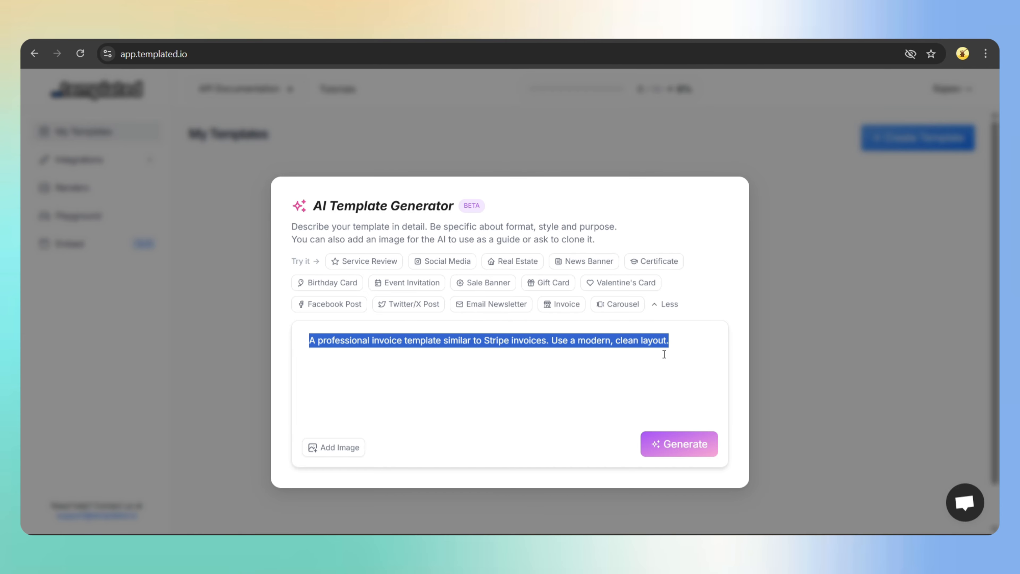
key(ctrl+v)
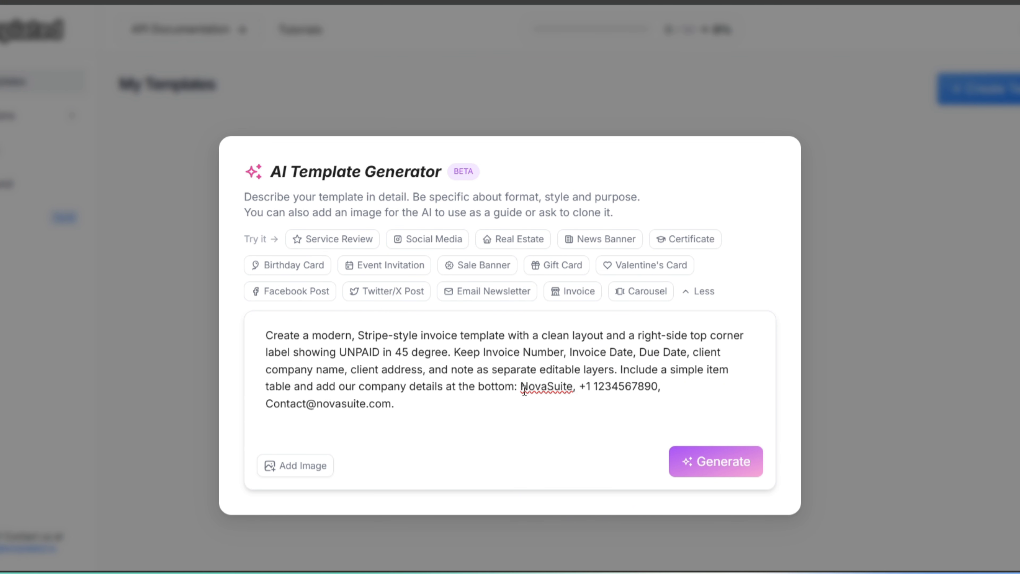
drag(521, 386, 464, 402)
click(463, 402)
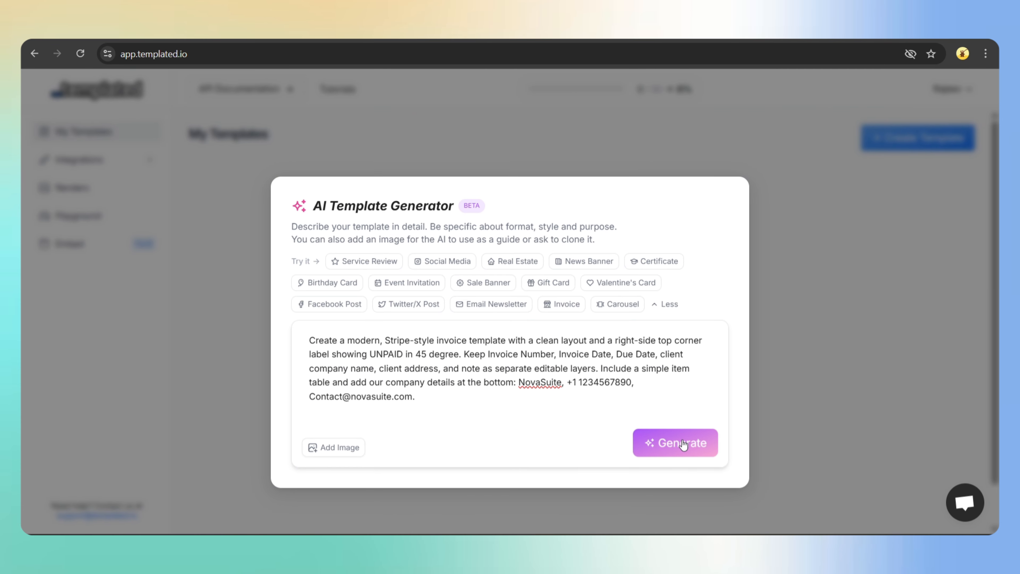
click(717, 462)
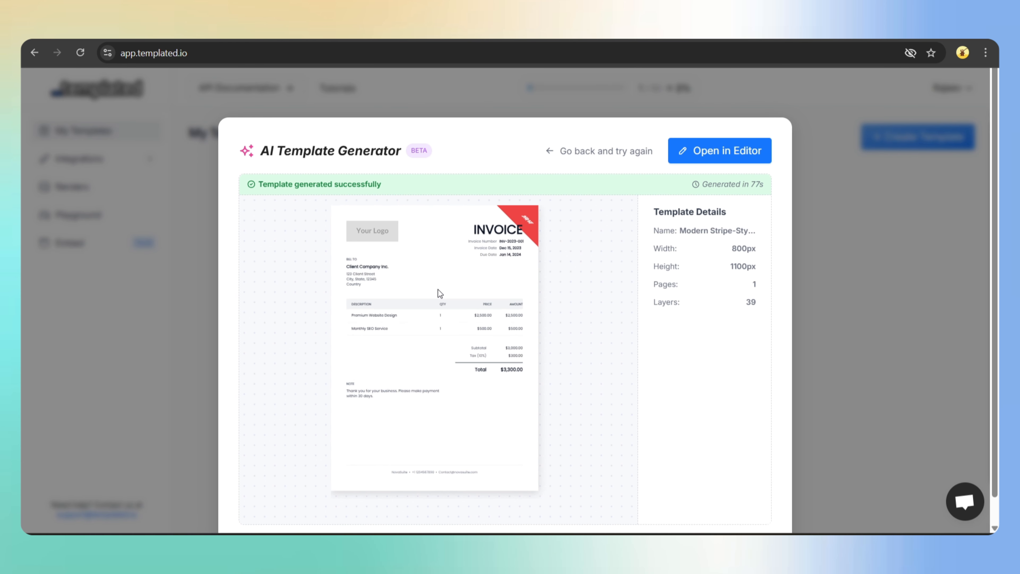
- Open the generated invoice in the editor and shift the red UNPAID banner into the corner
click(709, 152)
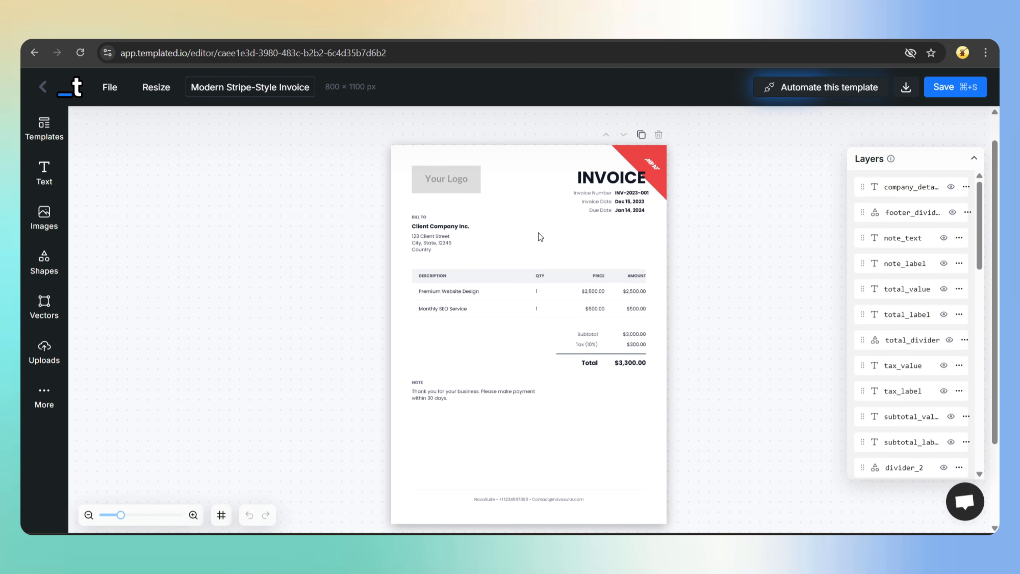
click(655, 168)
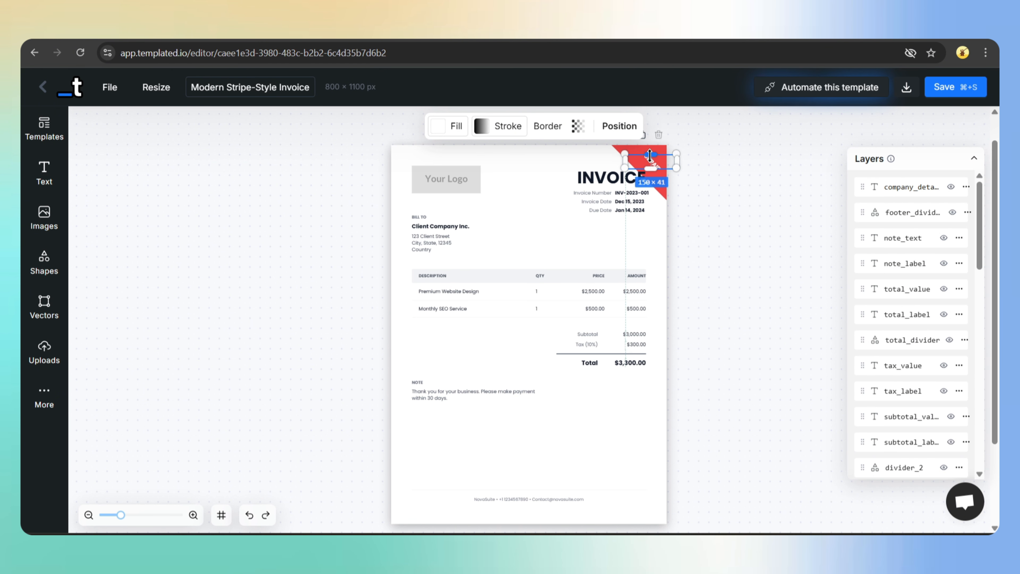
drag(656, 168, 662, 171)
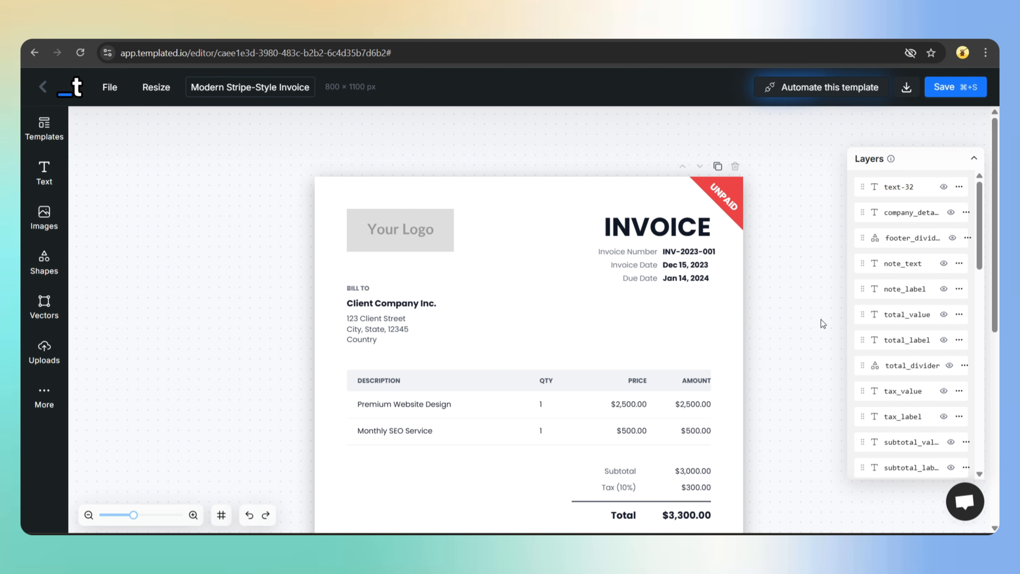
scroll(803, 307, down, 5)
scroll(803, 307, up, 3)
scroll(802, 307, down, 1)
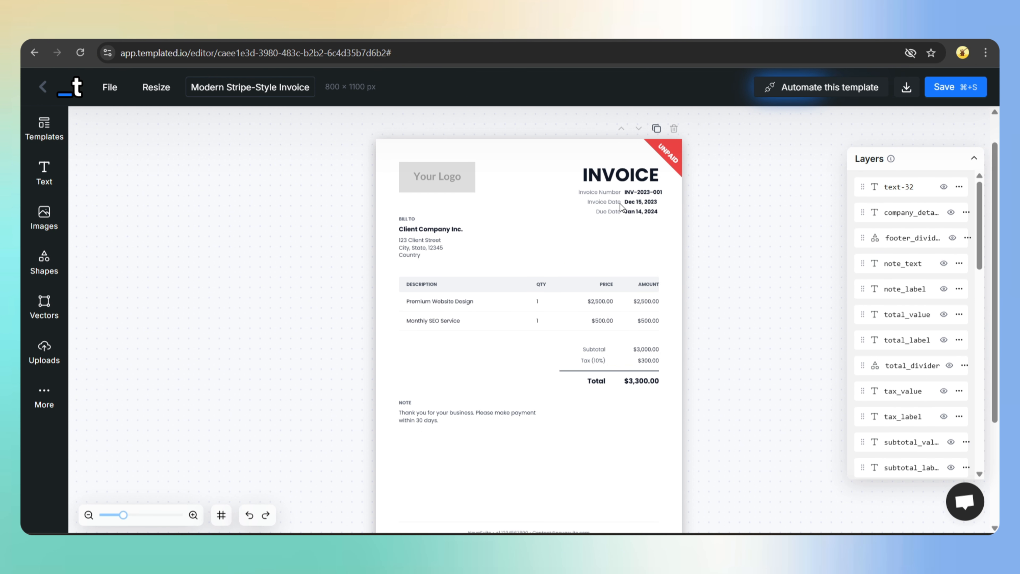
- Replace the Your Logo placeholder with an uploaded NovaSuite logo file
click(436, 177)
click(344, 126)
click(375, 177)
click(172, 152)
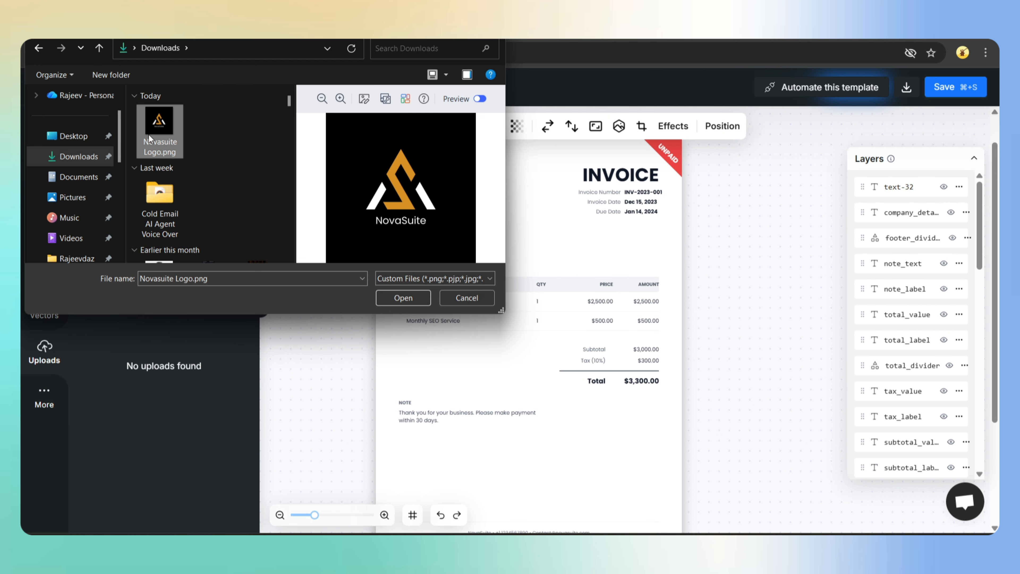
click(405, 298)
click(105, 257)
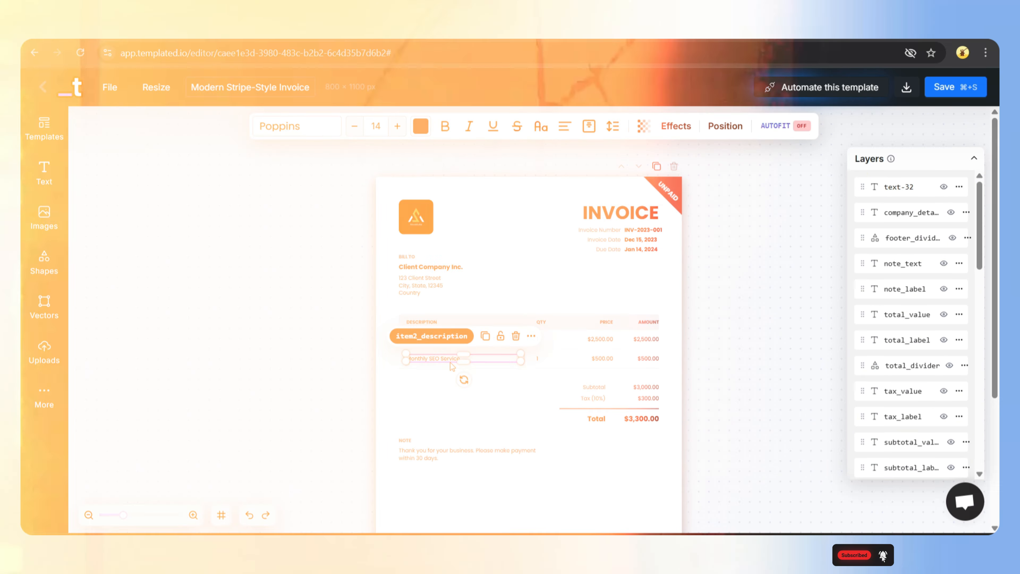
- Delete the second line item's description, quantity, $500.00 price and amount, plus the divider below
click(514, 334)
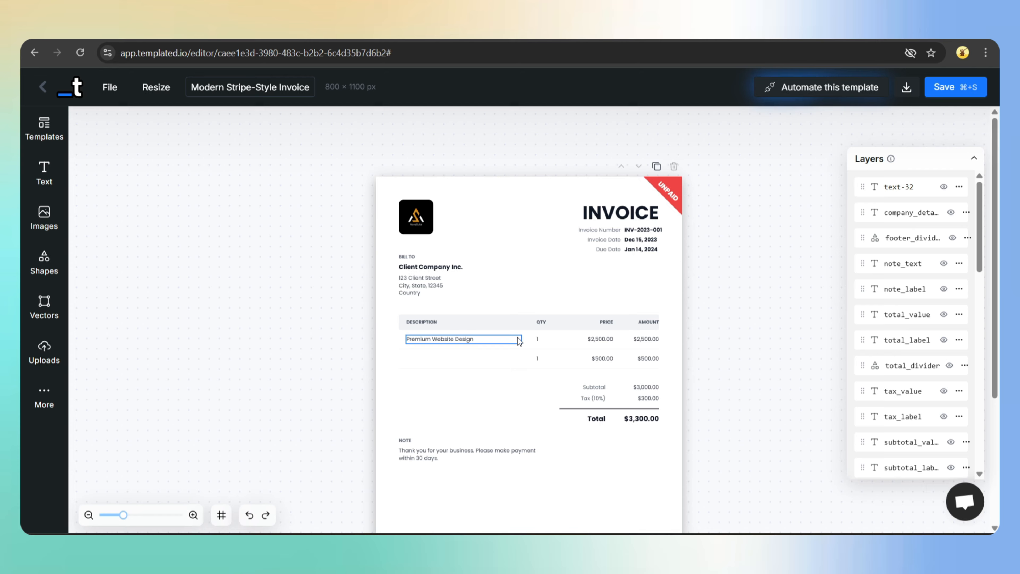
click(539, 359)
click(588, 337)
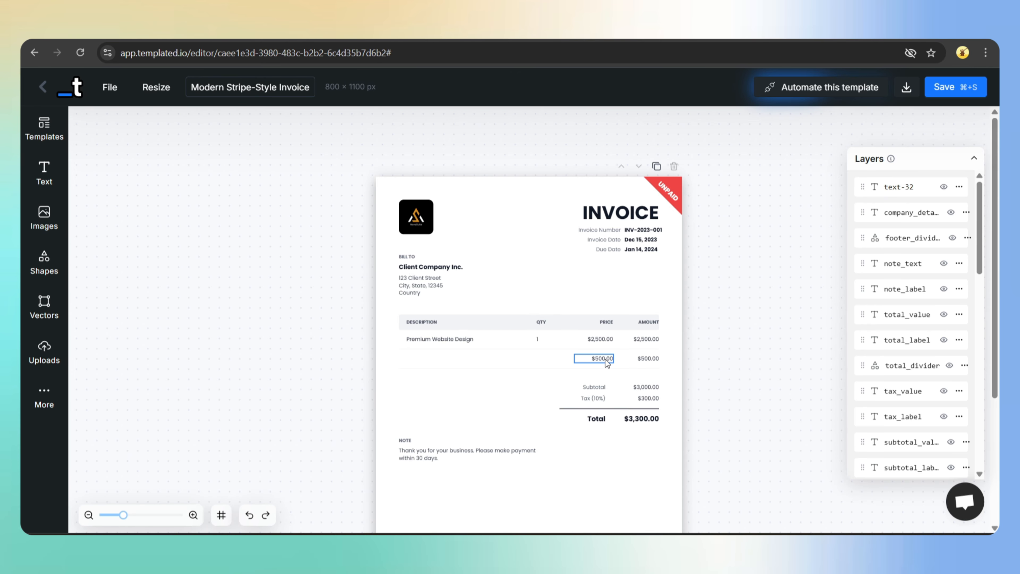
click(601, 358)
click(631, 335)
click(653, 364)
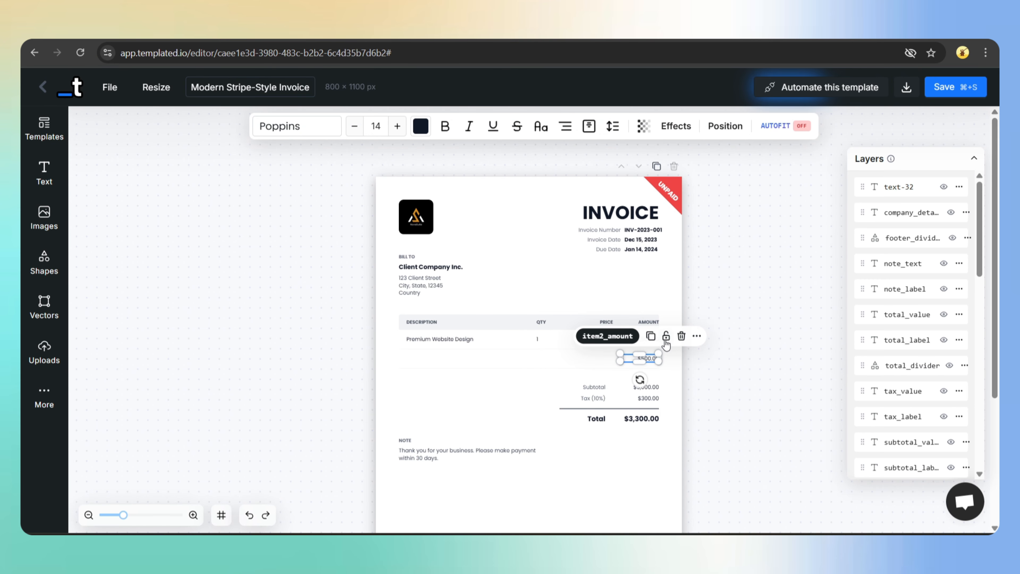
click(679, 335)
scroll(505, 424, up, 2)
click(505, 423)
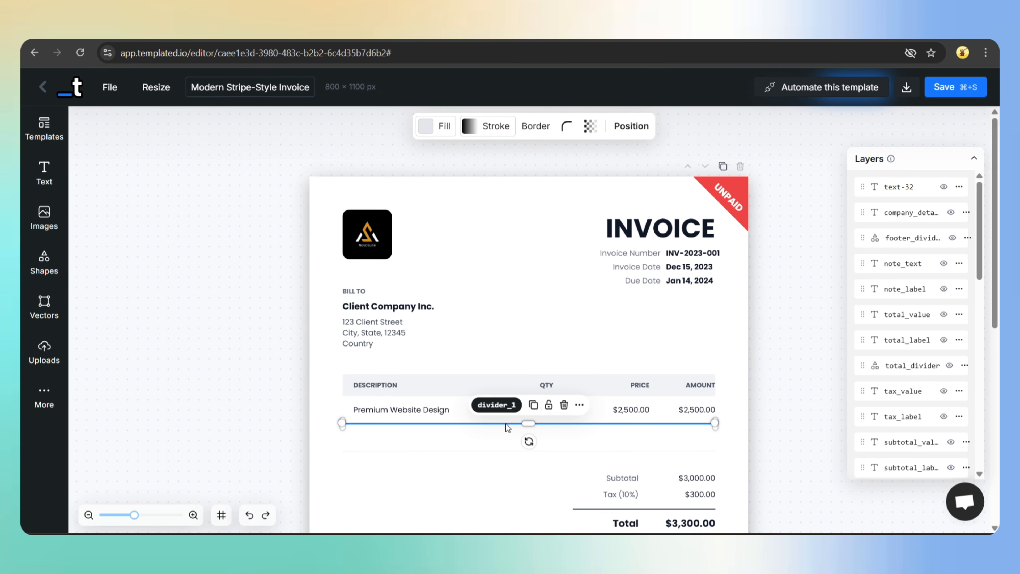
key(Escape)
scroll(506, 424, down, 3)
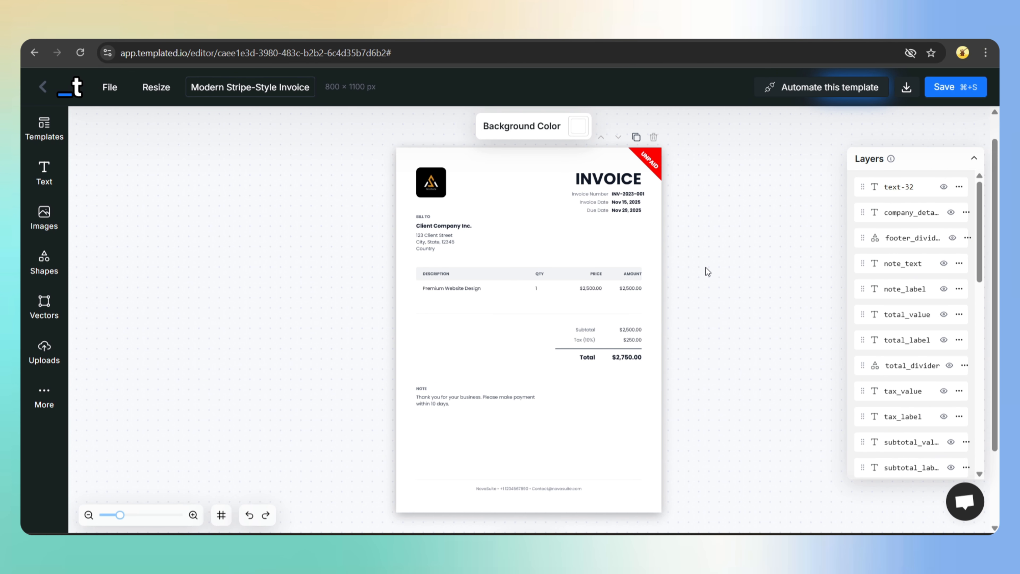
- Check layer names for invoice number, dates, client details, first item fields, subtotal, tax and total
click(623, 194)
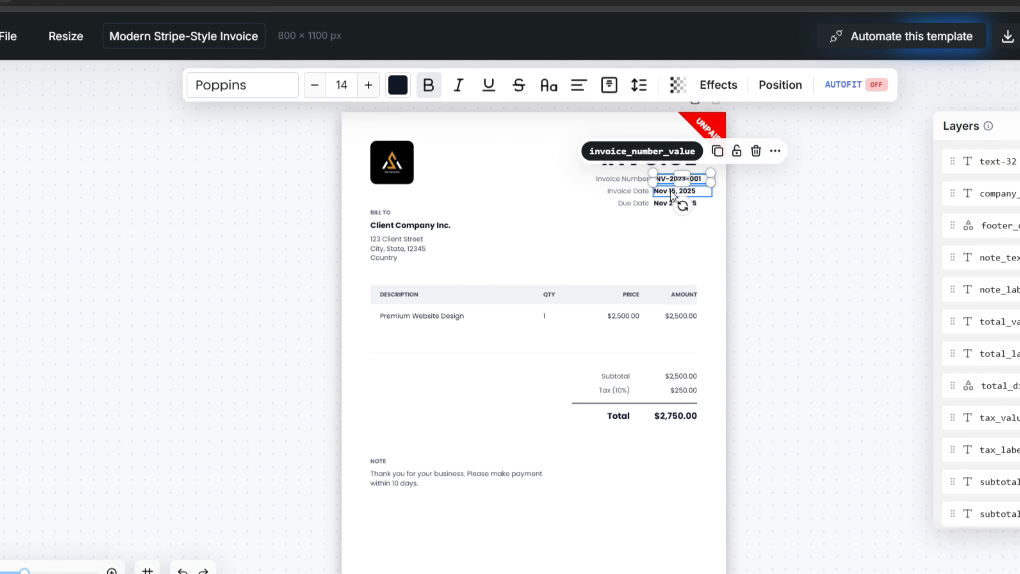
click(670, 190)
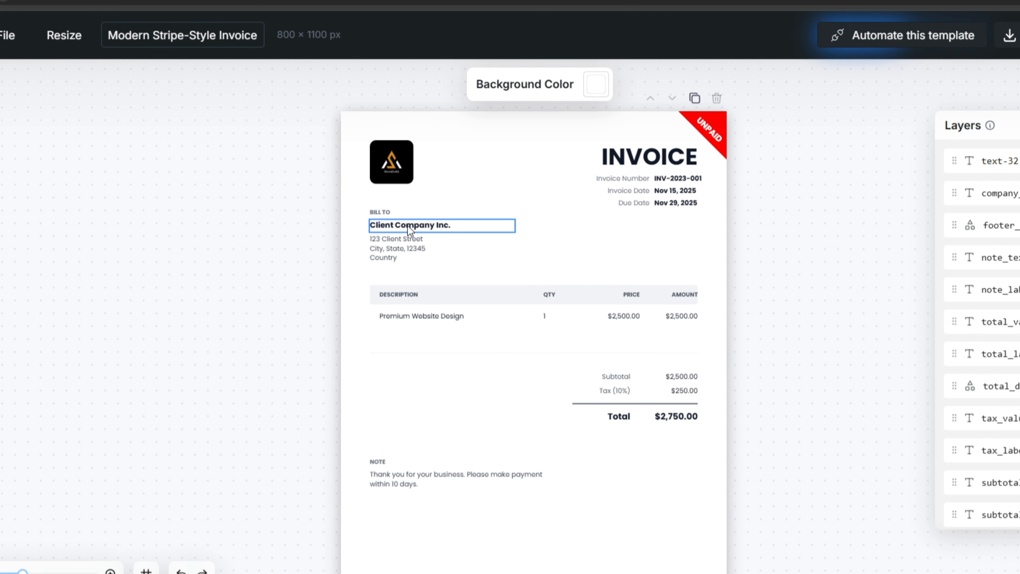
click(407, 226)
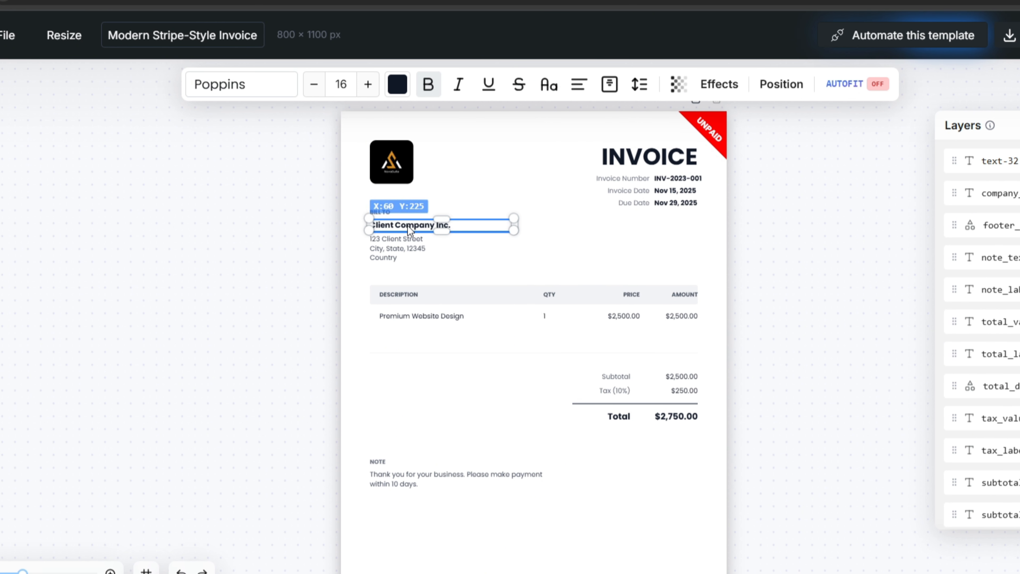
click(397, 250)
click(398, 316)
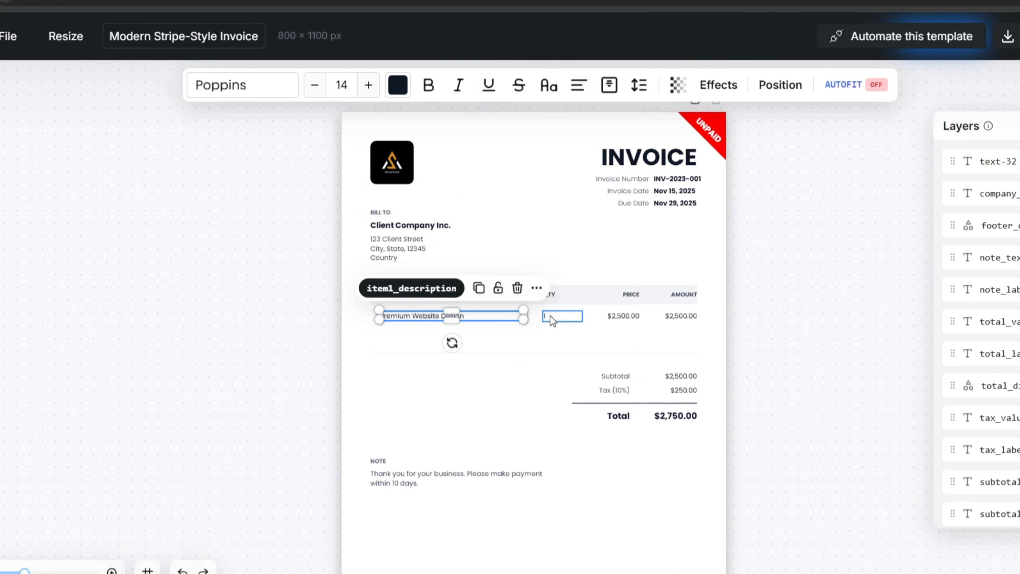
click(560, 316)
click(610, 318)
click(671, 315)
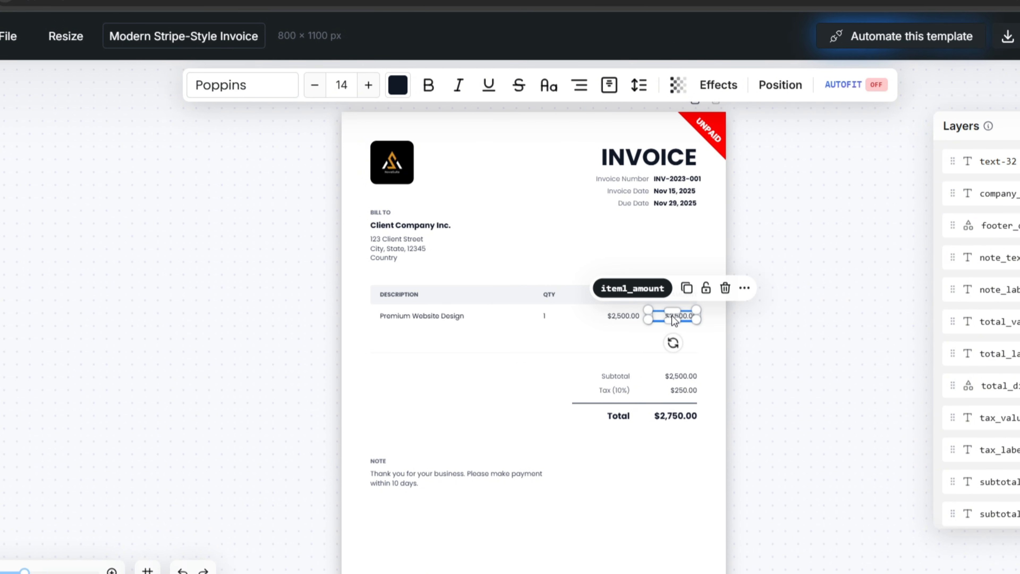
click(679, 377)
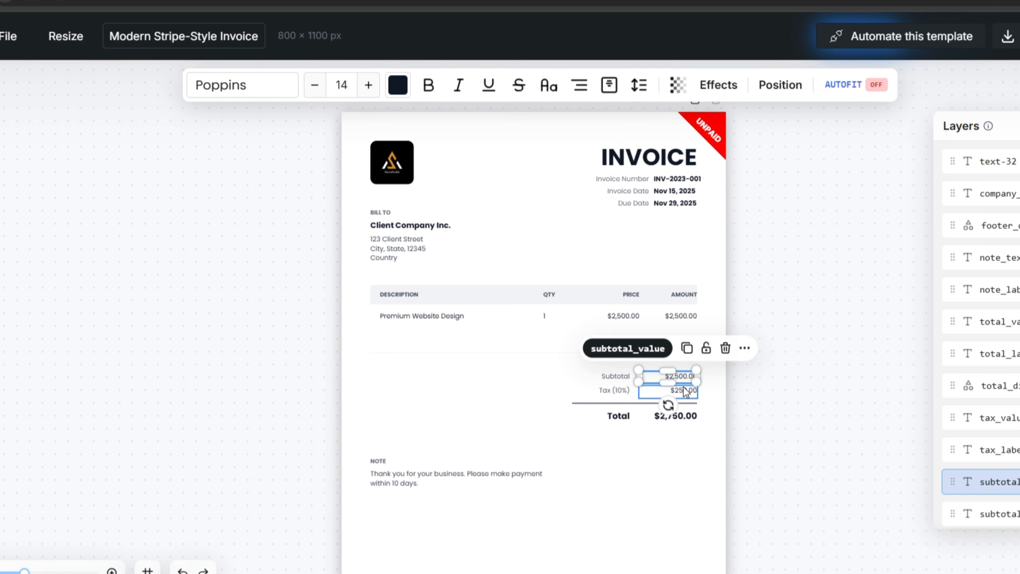
click(683, 386)
click(689, 416)
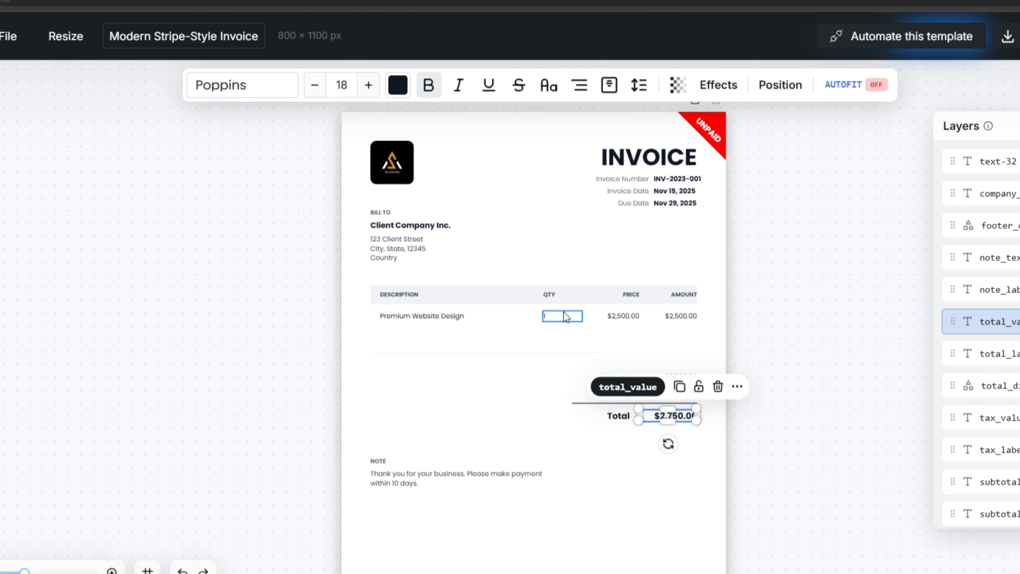
- Check layer names for the footer company details, note text and label, logo and UNPAID ribbon
scroll(563, 316, down, 1)
scroll(561, 314, down, 1)
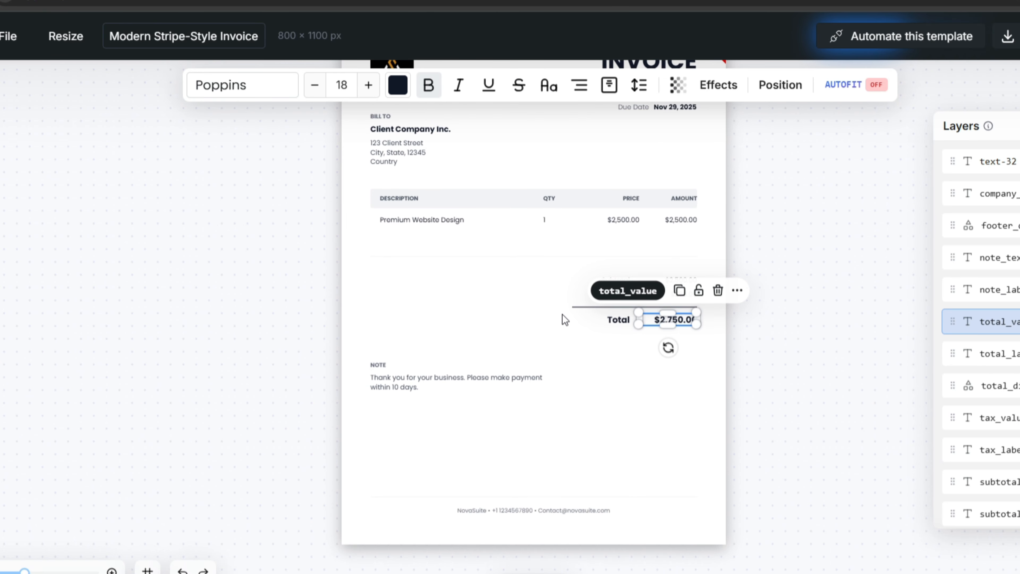
click(526, 507)
click(412, 377)
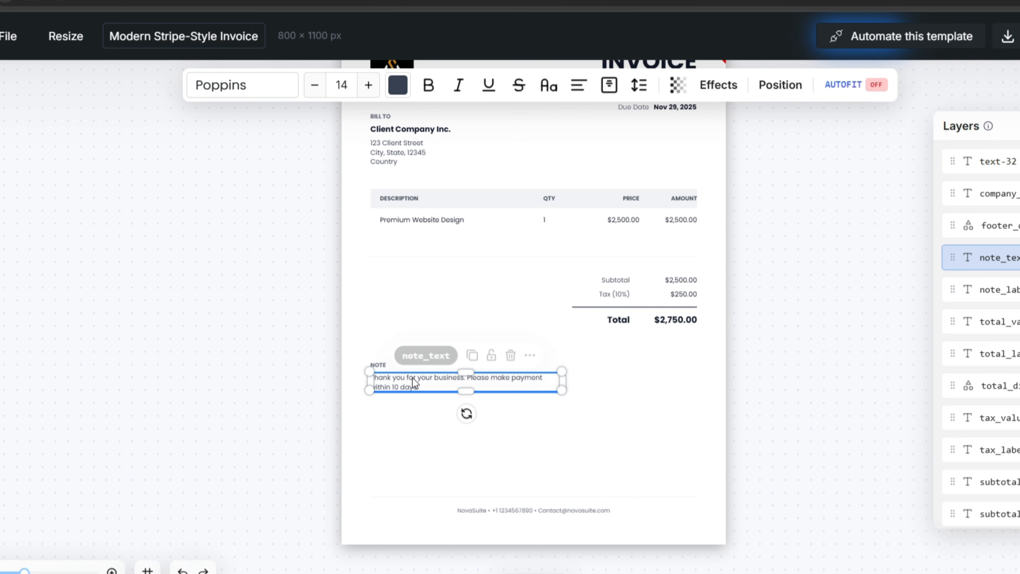
click(401, 367)
scroll(500, 334, up, 3)
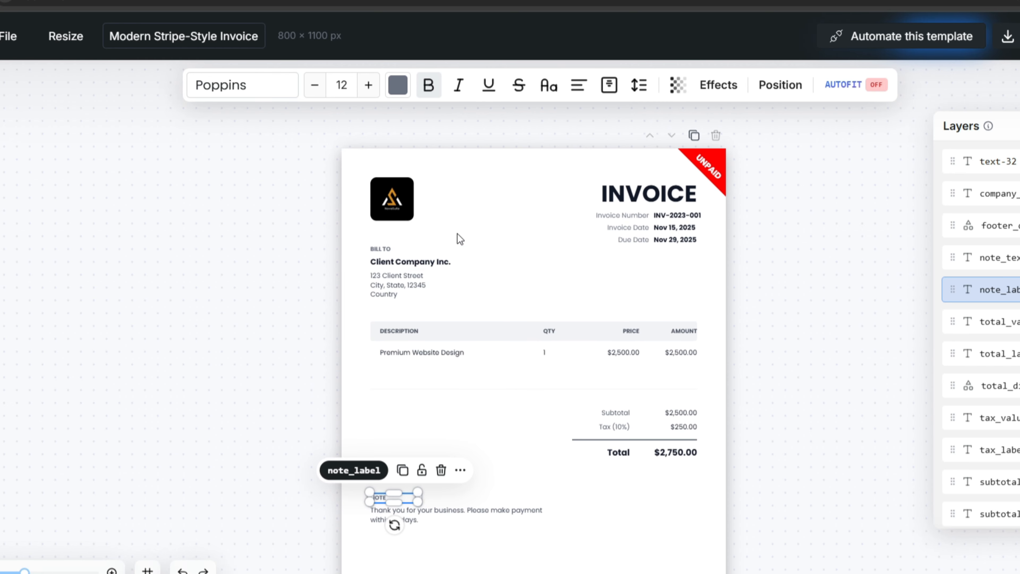
click(388, 210)
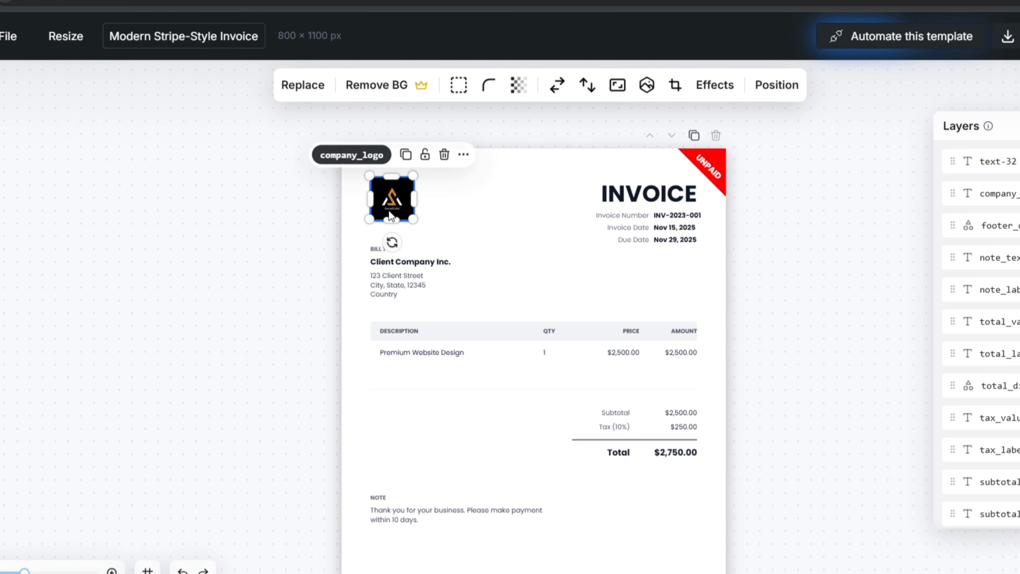
click(721, 175)
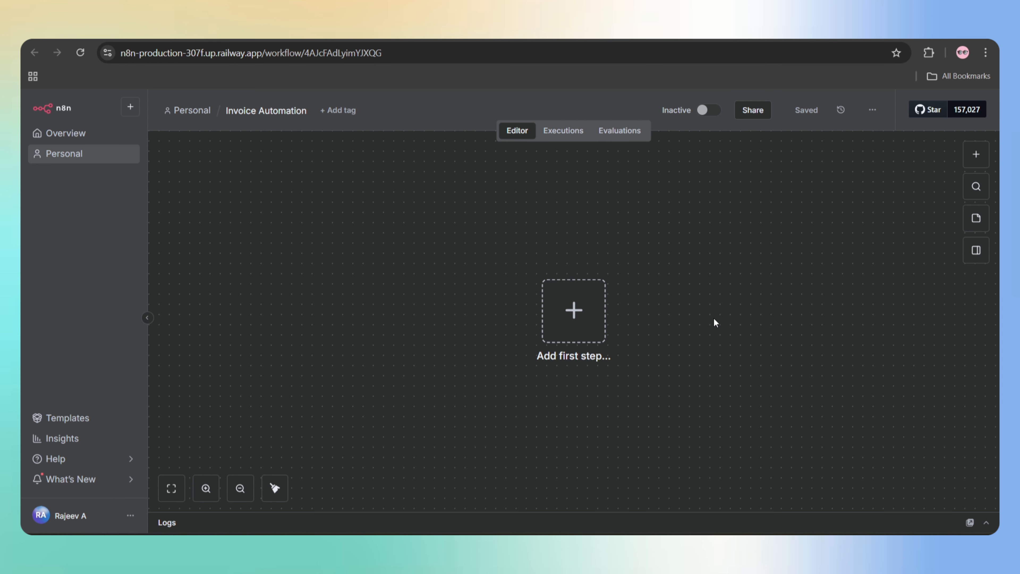
- Add a Trigger manually node as the workflow's first step
click(576, 320)
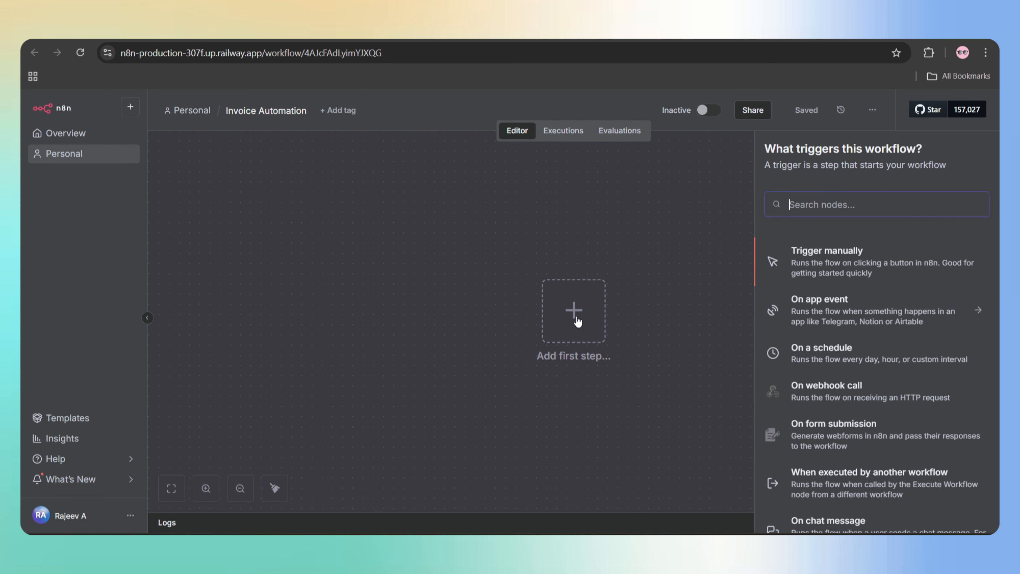
click(870, 257)
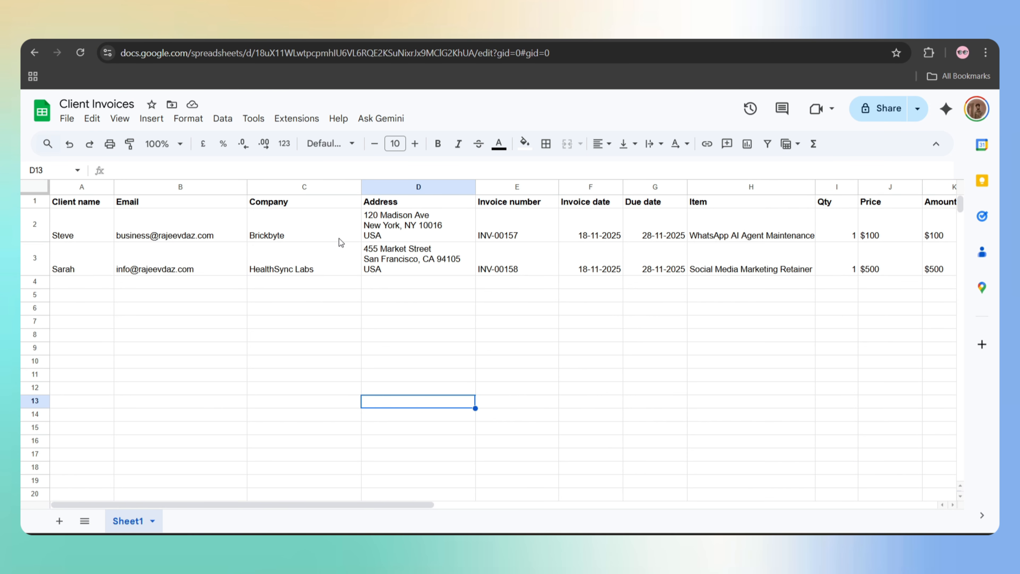
- Review row 2's client name, e-mail, Brickbyte company, address, INV-00157, dates and item description
click(71, 237)
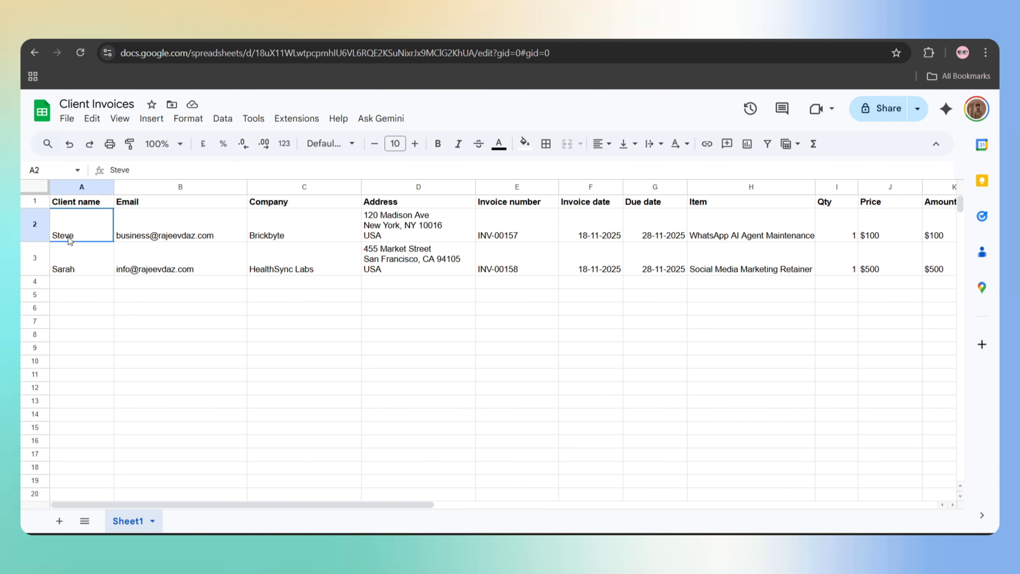
click(151, 216)
click(157, 267)
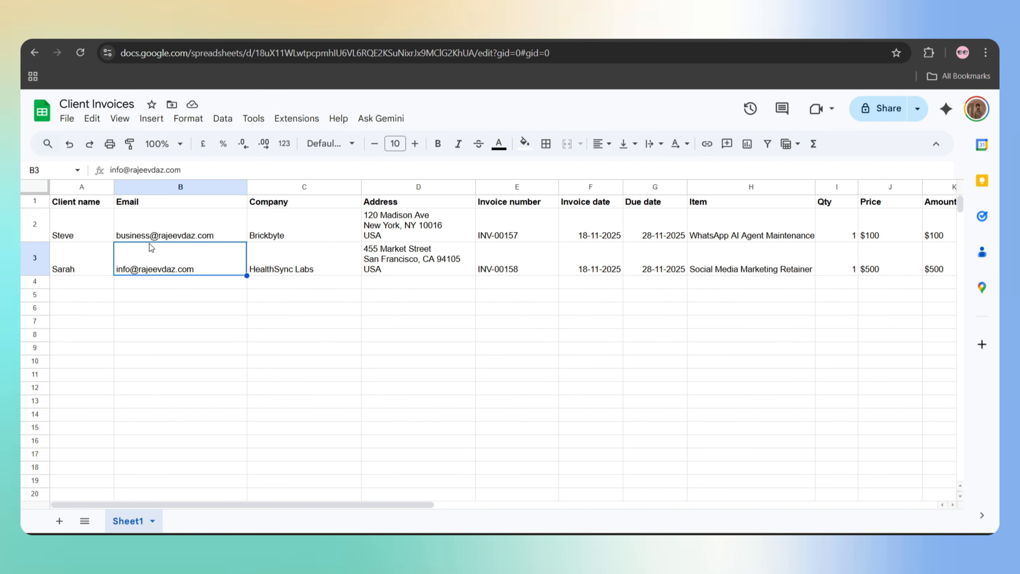
click(141, 232)
click(280, 229)
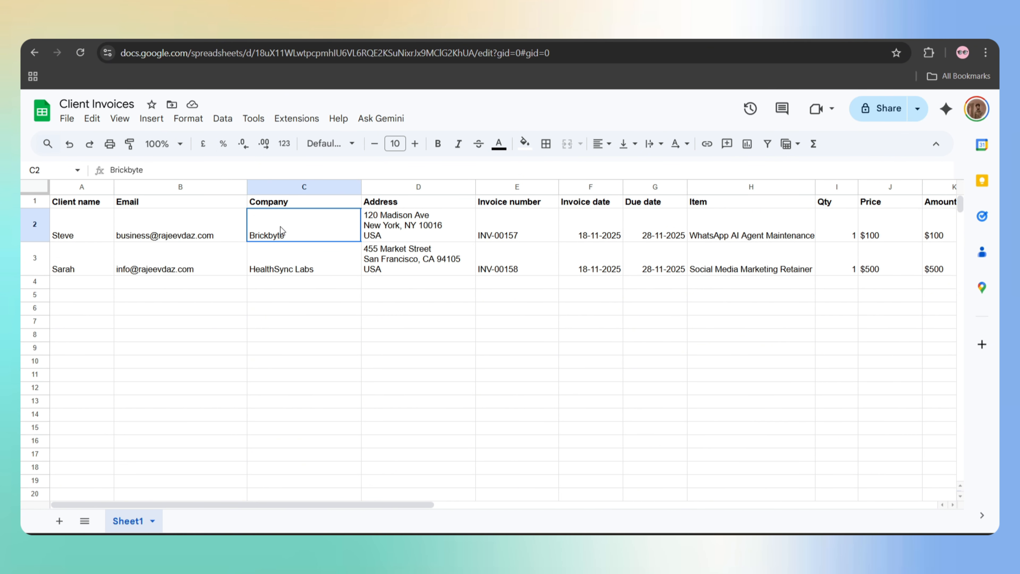
click(390, 231)
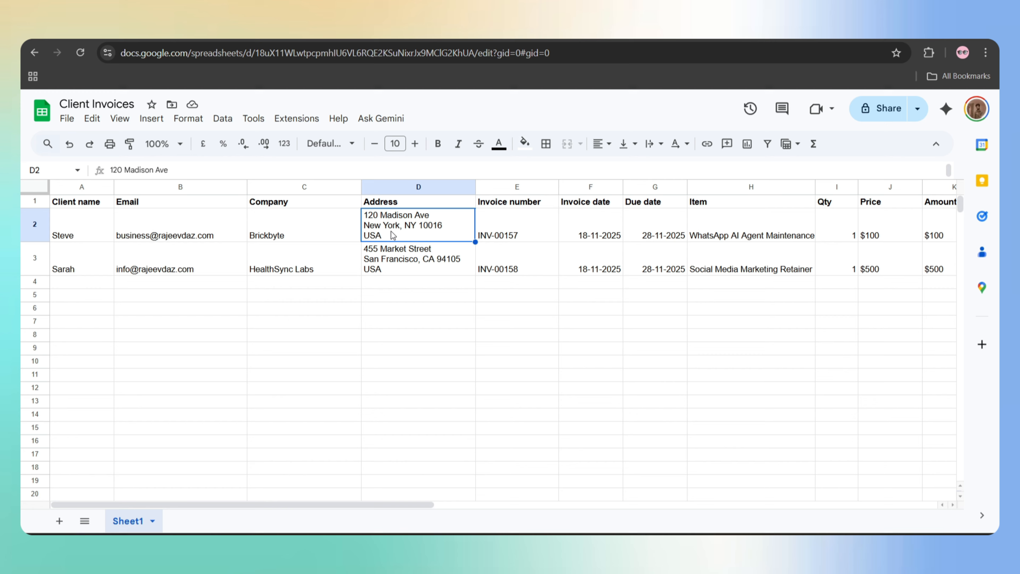
click(515, 223)
click(593, 222)
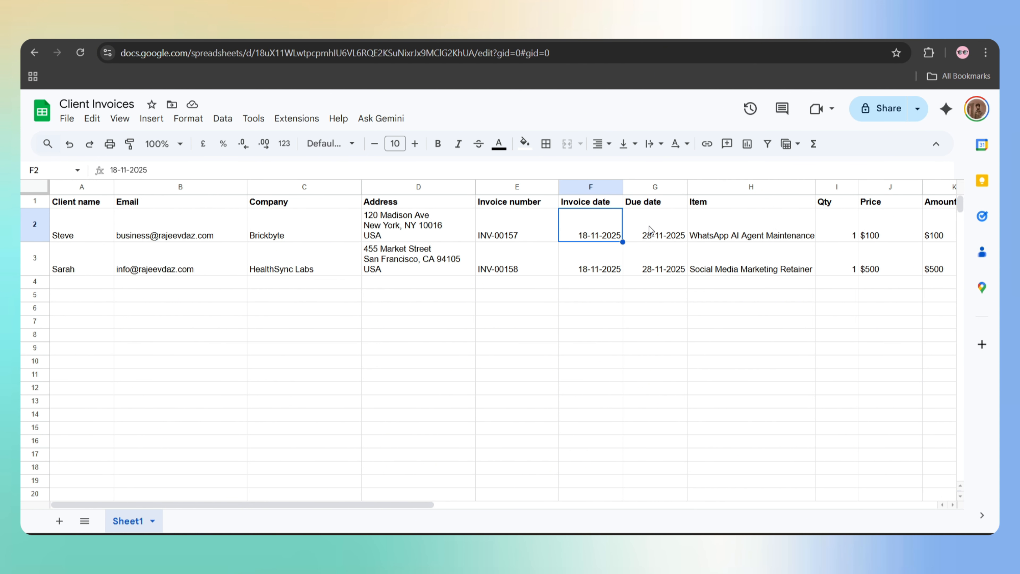
click(668, 235)
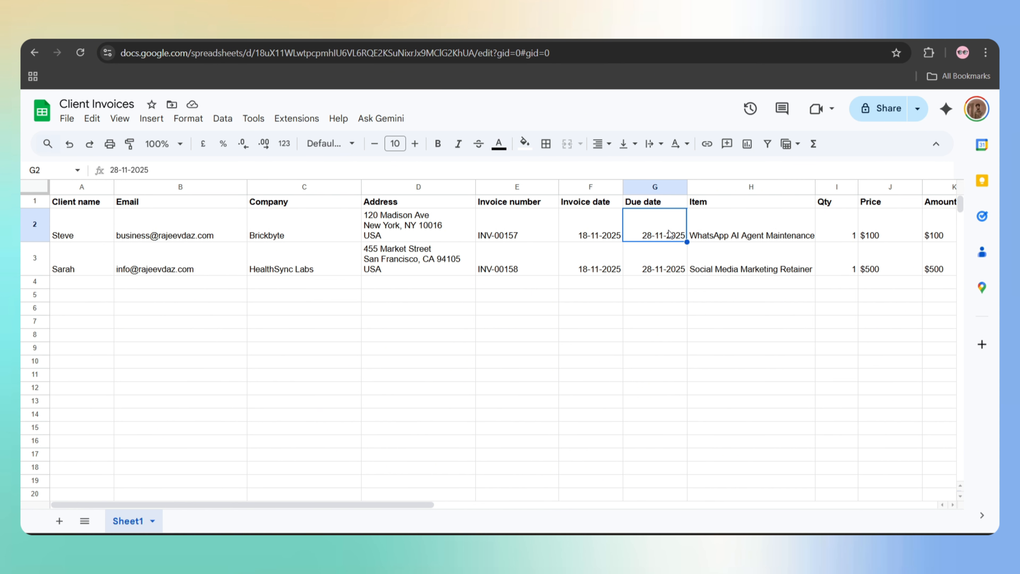
click(741, 235)
- Review row 2's quantity, price, amount, subtotal, tax and total cells
scroll(740, 332, right, 5)
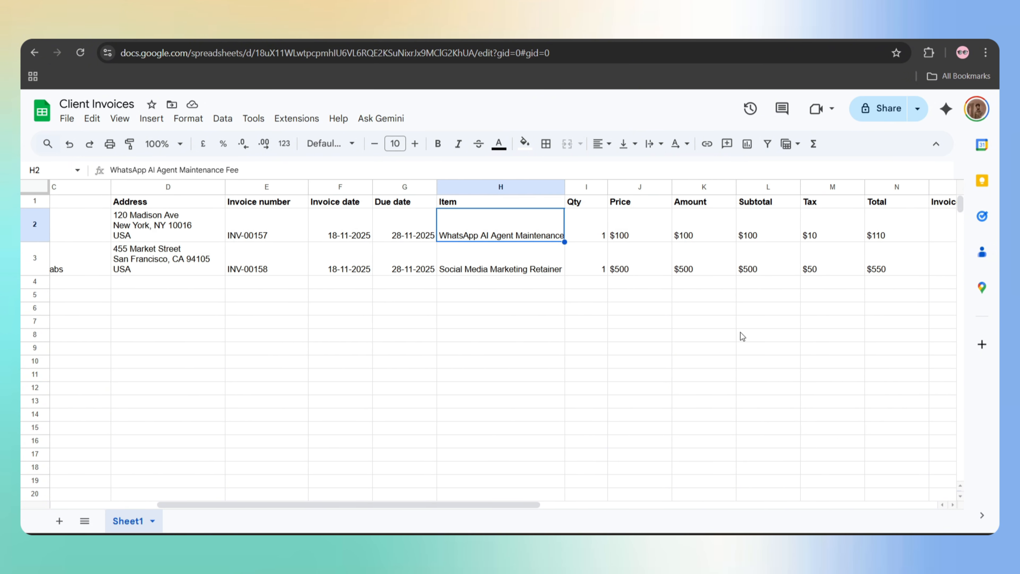
click(569, 230)
click(625, 233)
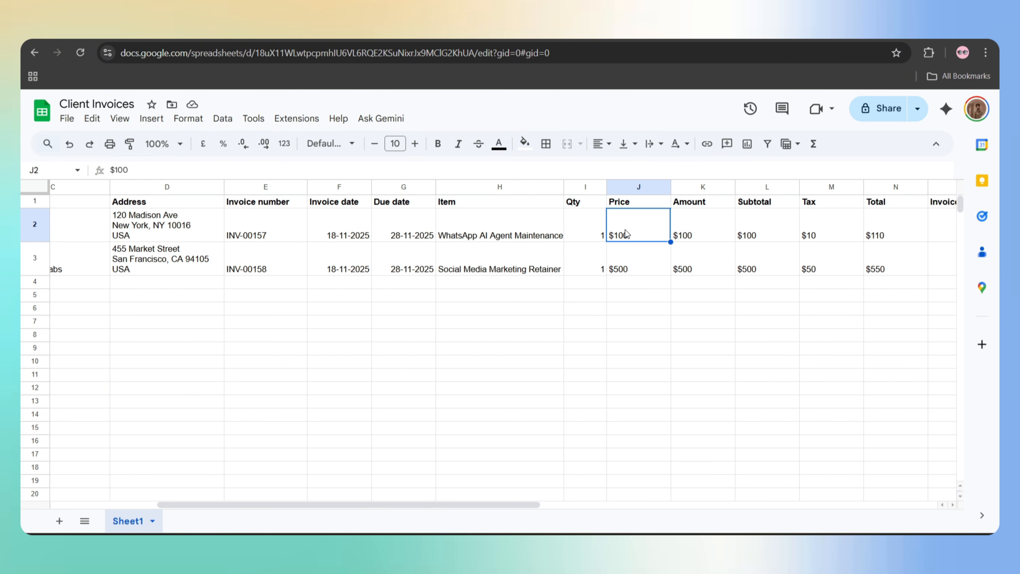
click(697, 235)
click(773, 226)
scroll(773, 223, right, 3)
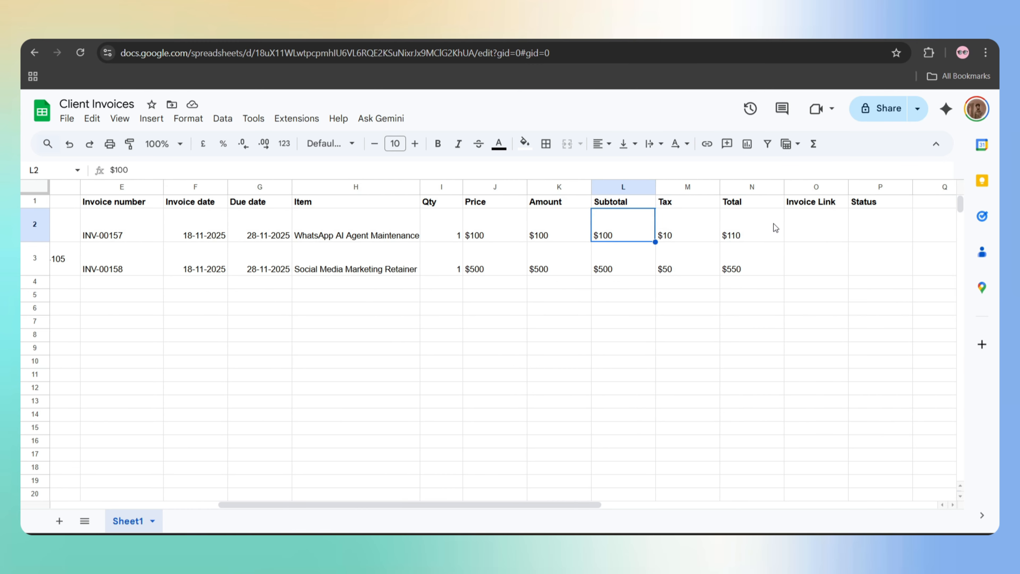
click(689, 224)
click(743, 224)
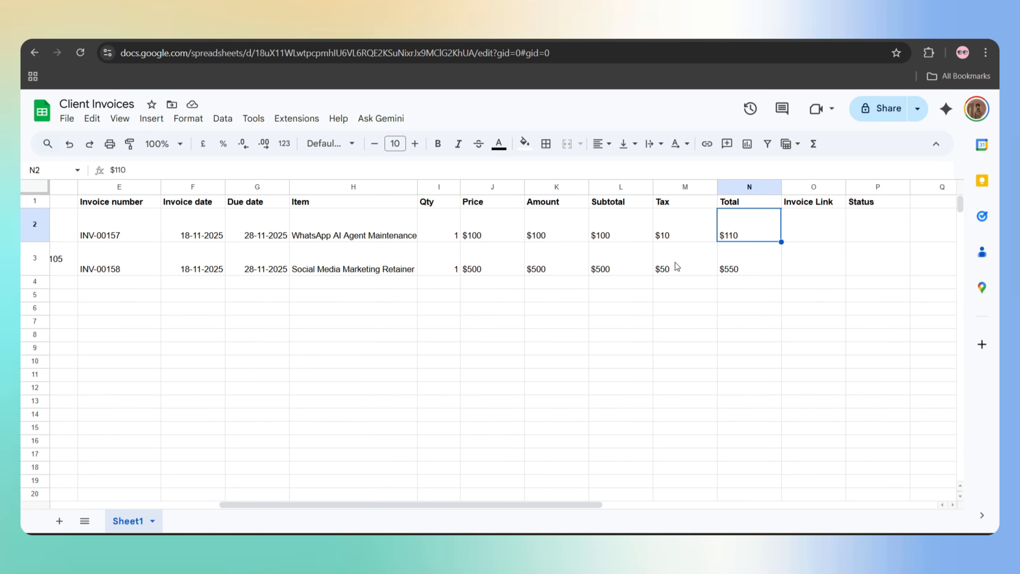
- Note the empty Invoice Link and Status cells, then enter Sent in P2
click(813, 233)
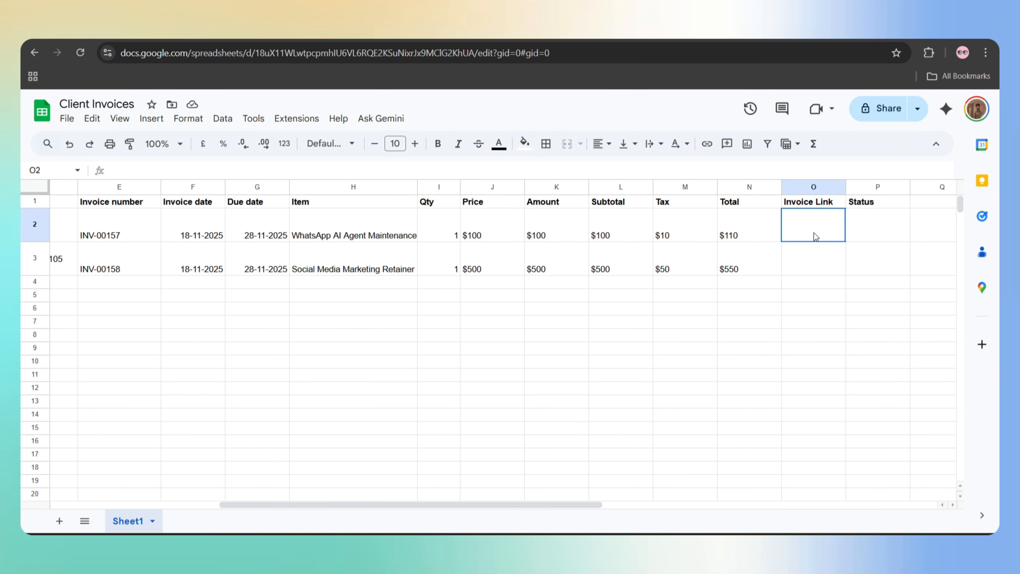
click(863, 233)
click(817, 229)
click(883, 230)
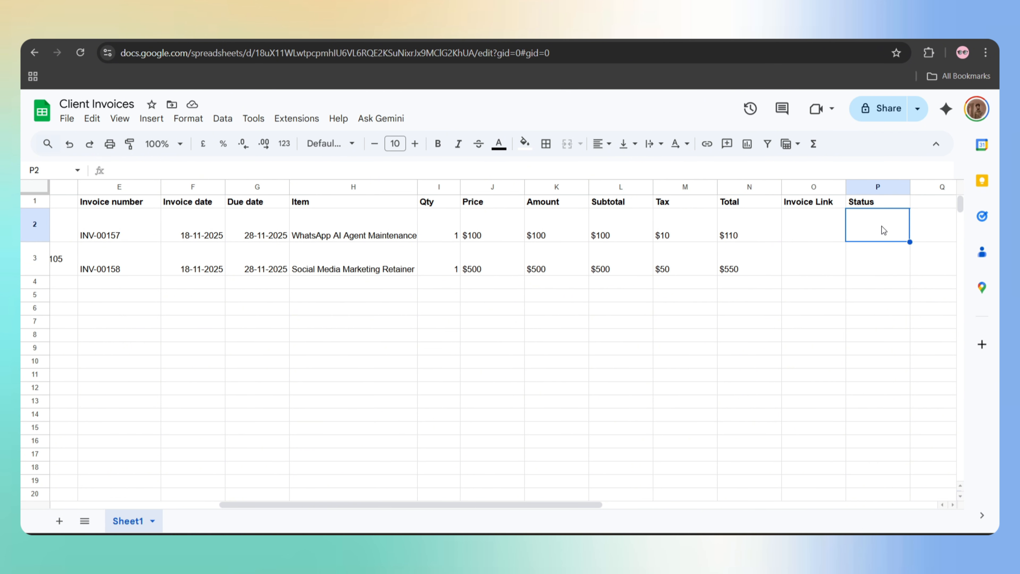
text(Sent)
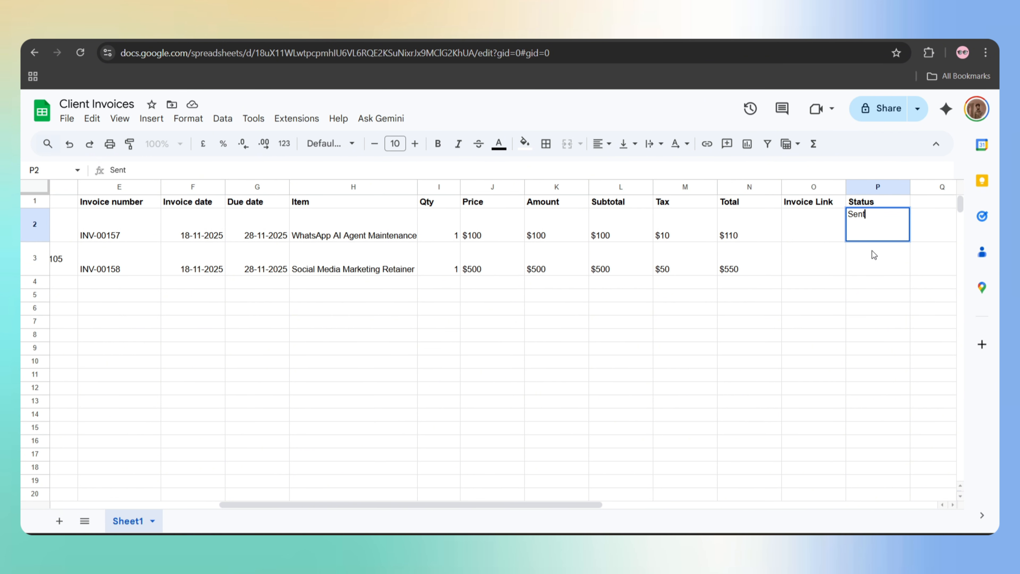
click(887, 362)
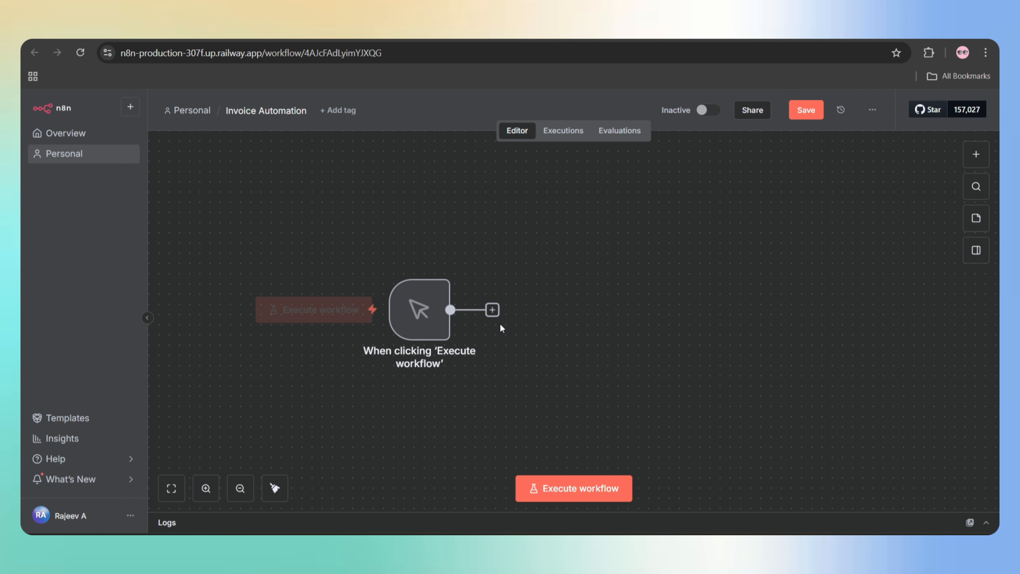
- Add a Google Sheets Get row(s) in sheet node reading Client Invoices, Sheet1
click(491, 310)
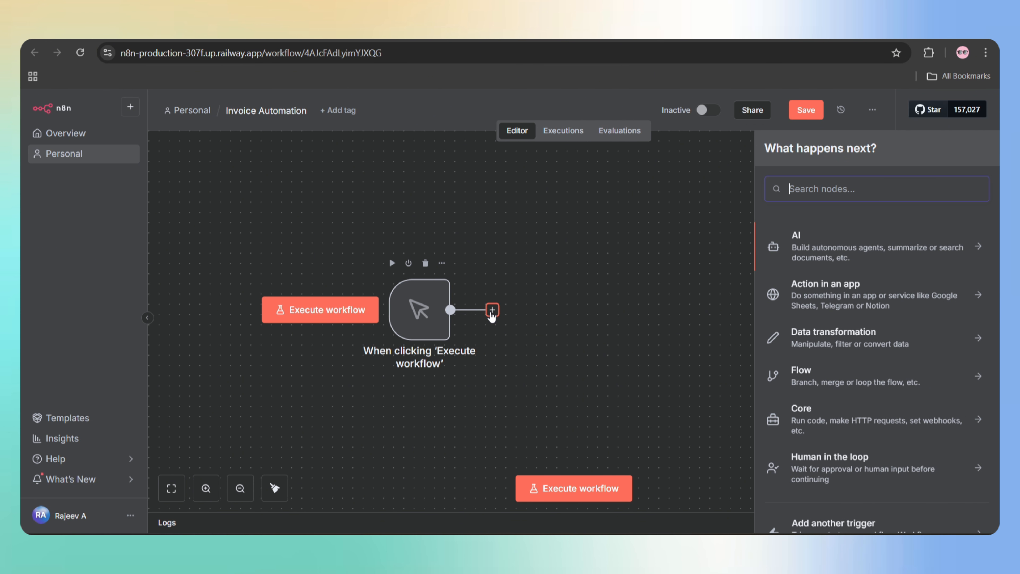
text(google shee)
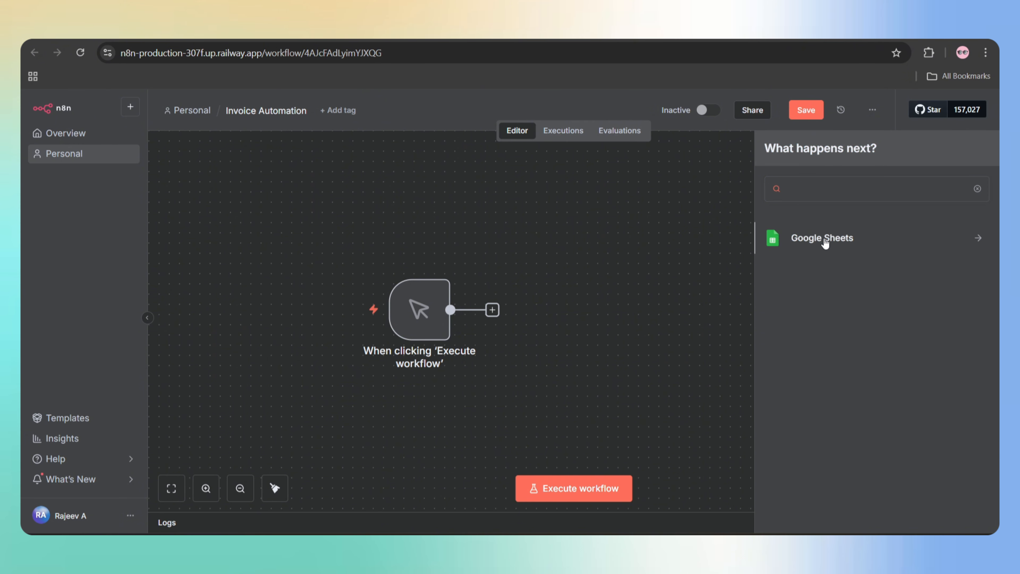
click(822, 239)
scroll(848, 376, down, 1)
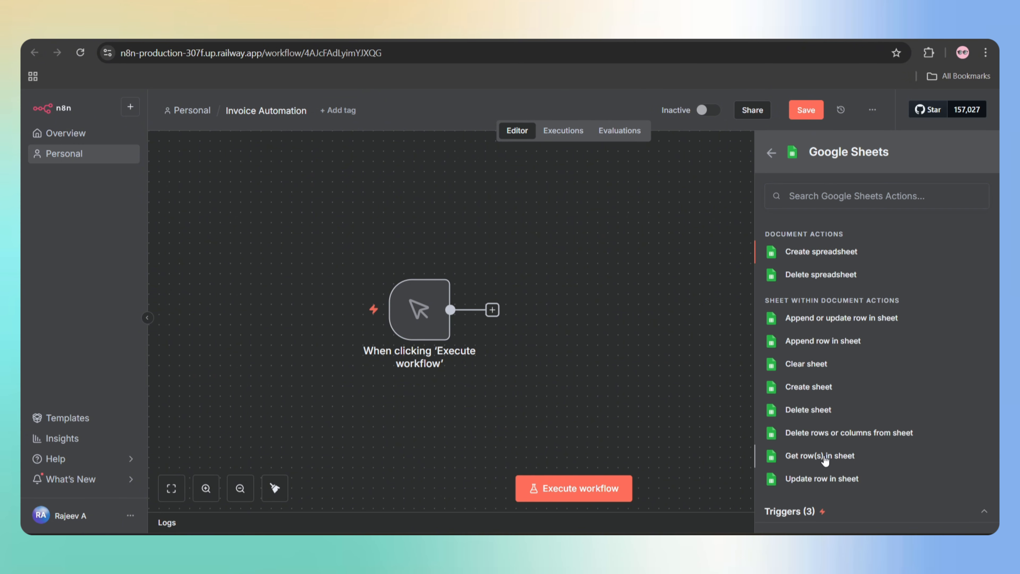
click(824, 456)
click(508, 322)
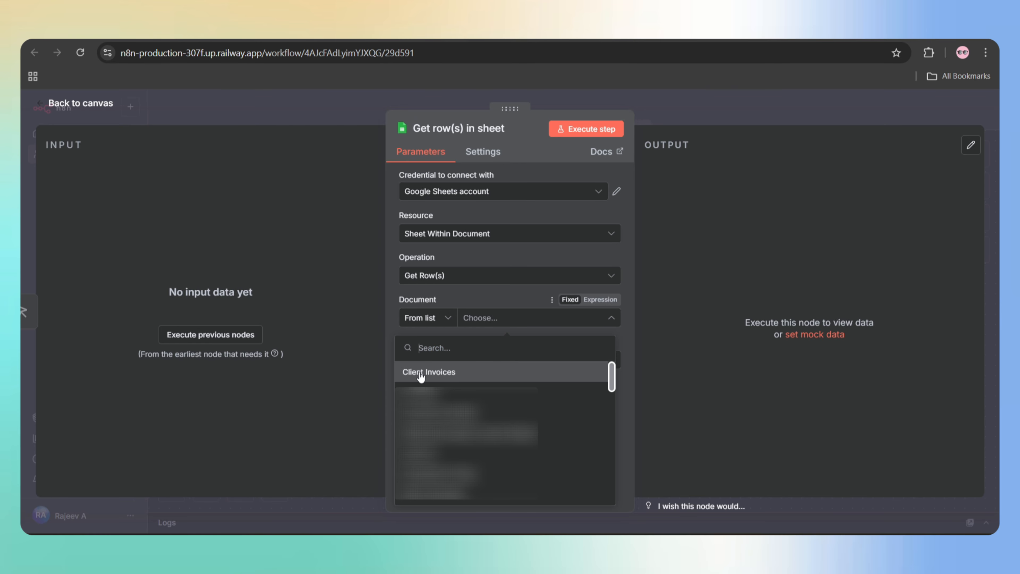
click(421, 374)
click(499, 361)
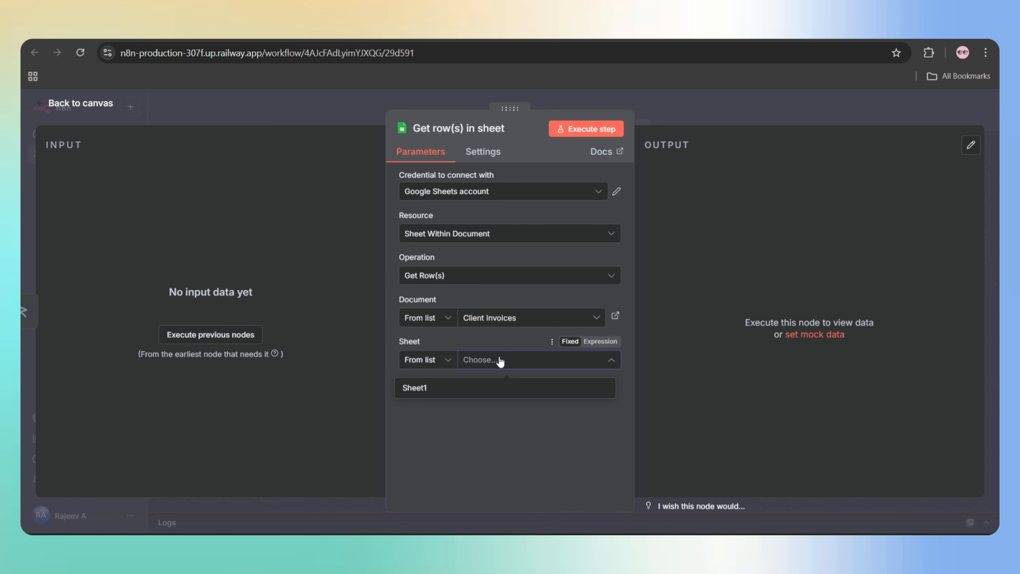
click(414, 387)
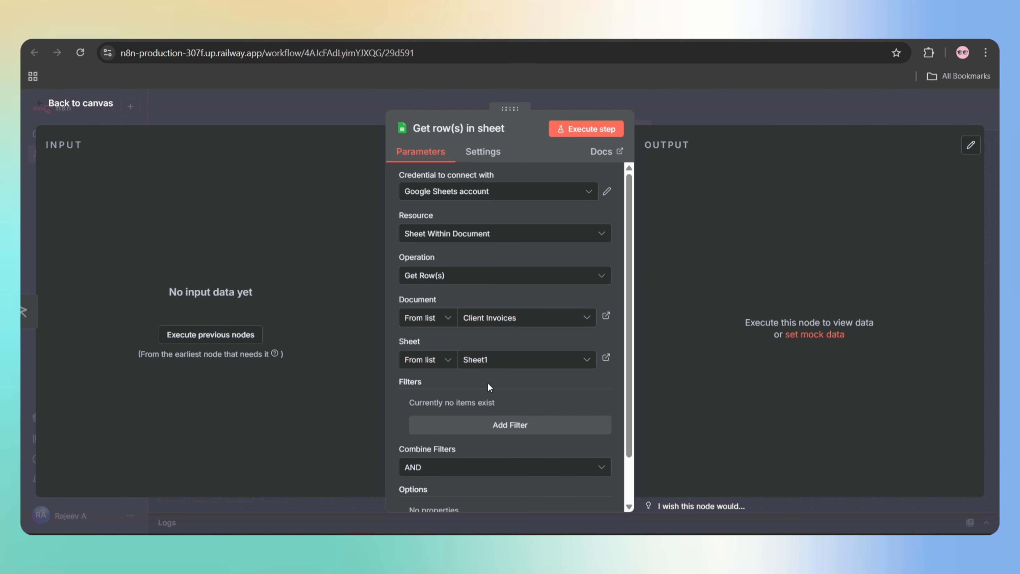
- Filter the fetched rows on an empty Status column and execute the step
scroll(488, 387, down, 1)
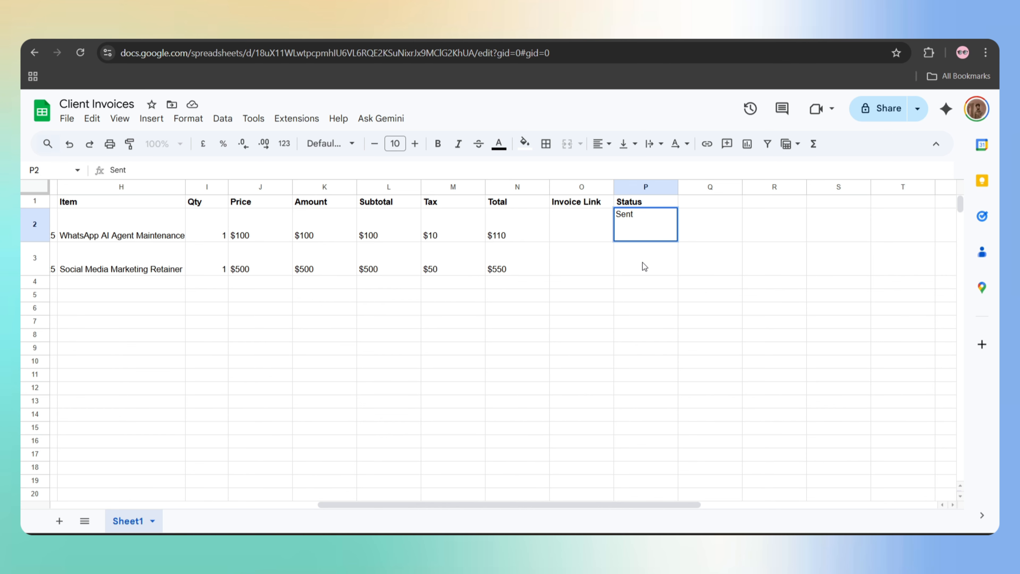
key(Return)
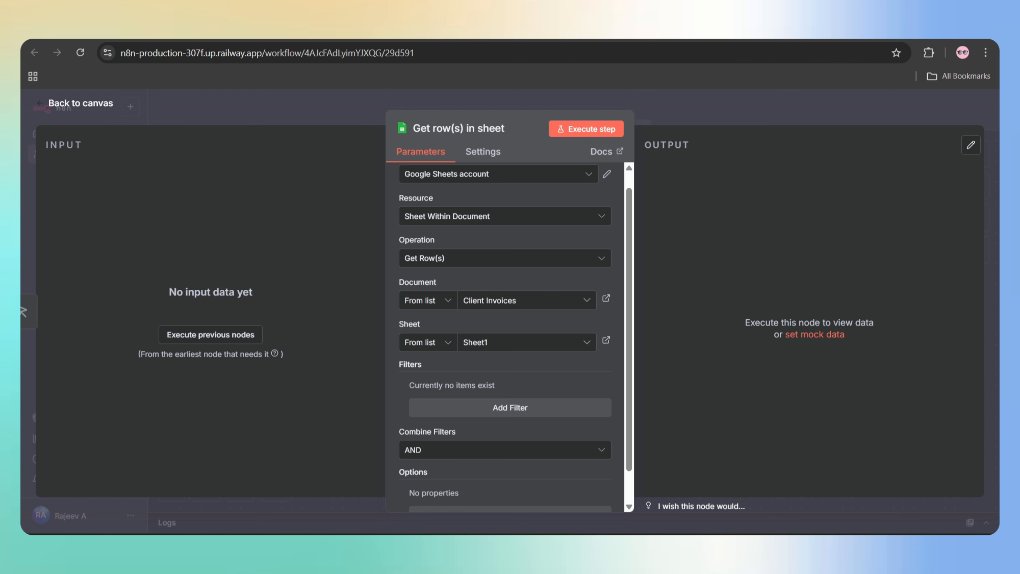
click(519, 405)
scroll(519, 404, down, 2)
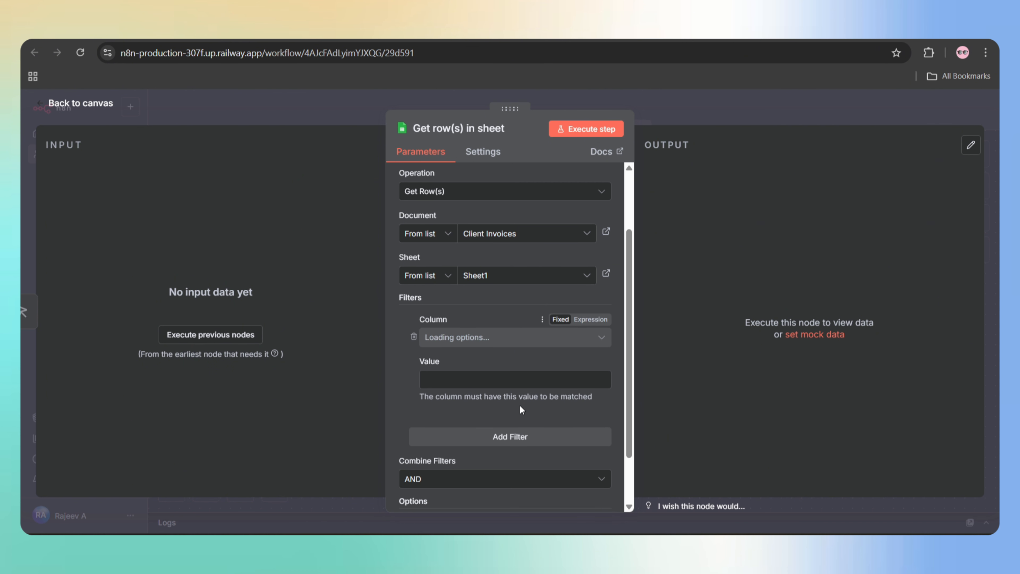
click(480, 337)
scroll(453, 306, down, 3)
click(452, 305)
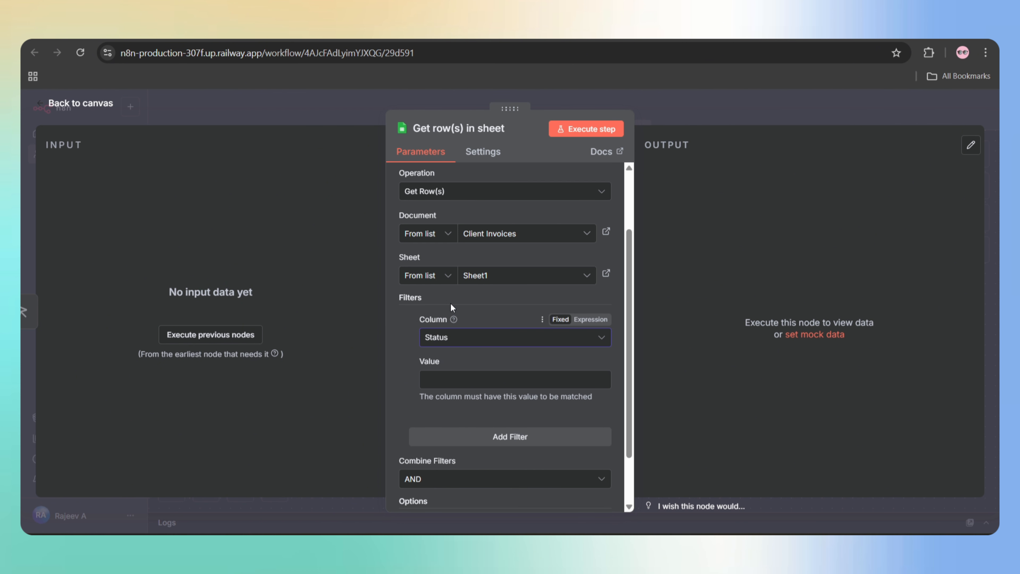
click(434, 381)
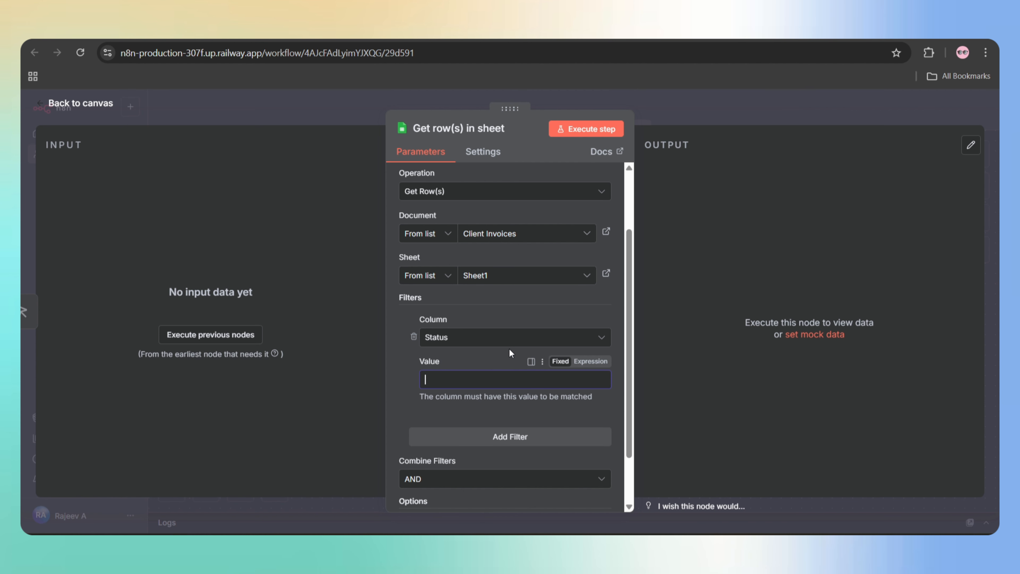
scroll(509, 348, up, 2)
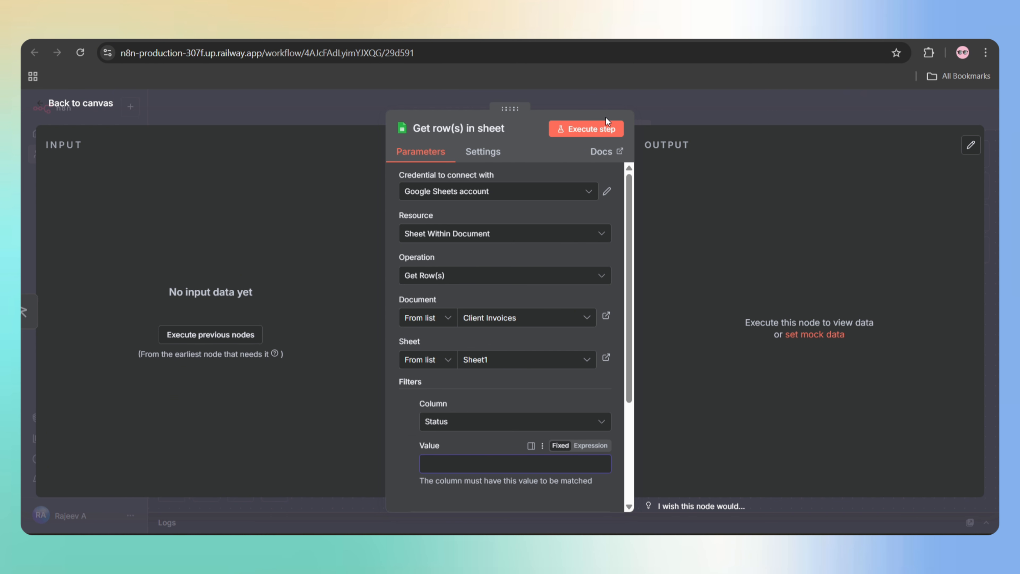
click(588, 128)
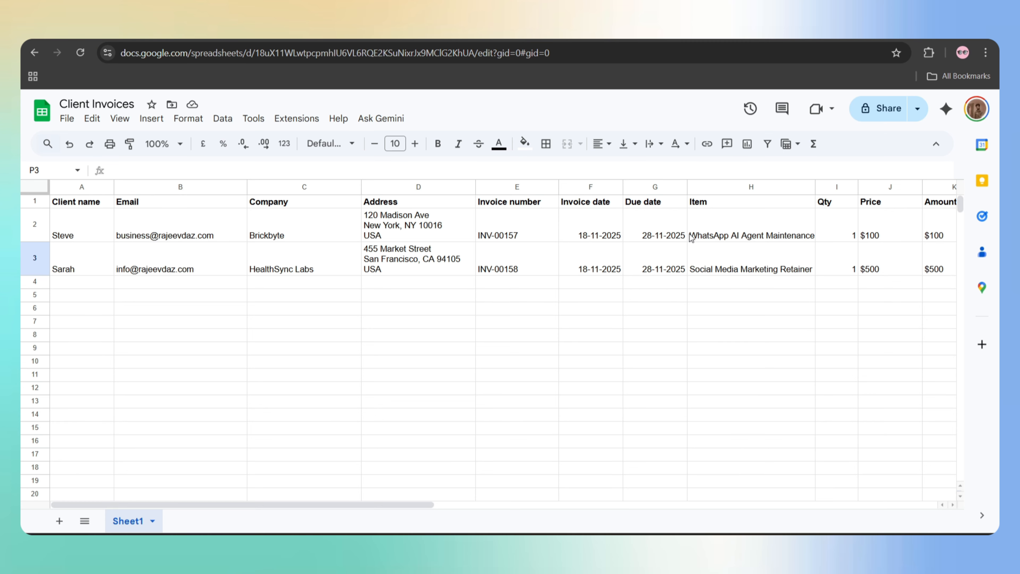
- Clear the Sent status from row 2 in the sheet
scroll(689, 234, right, 8)
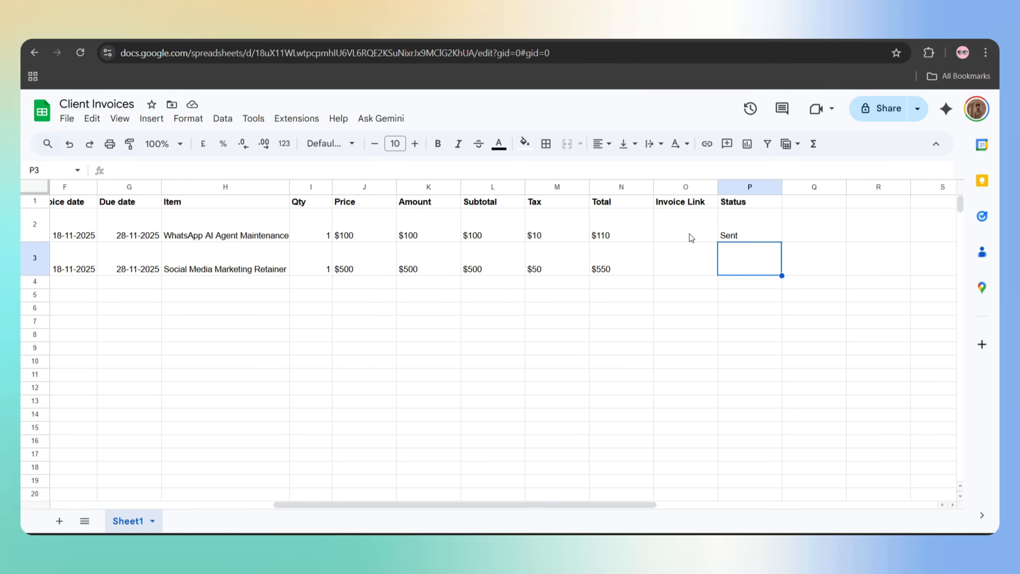
click(740, 236)
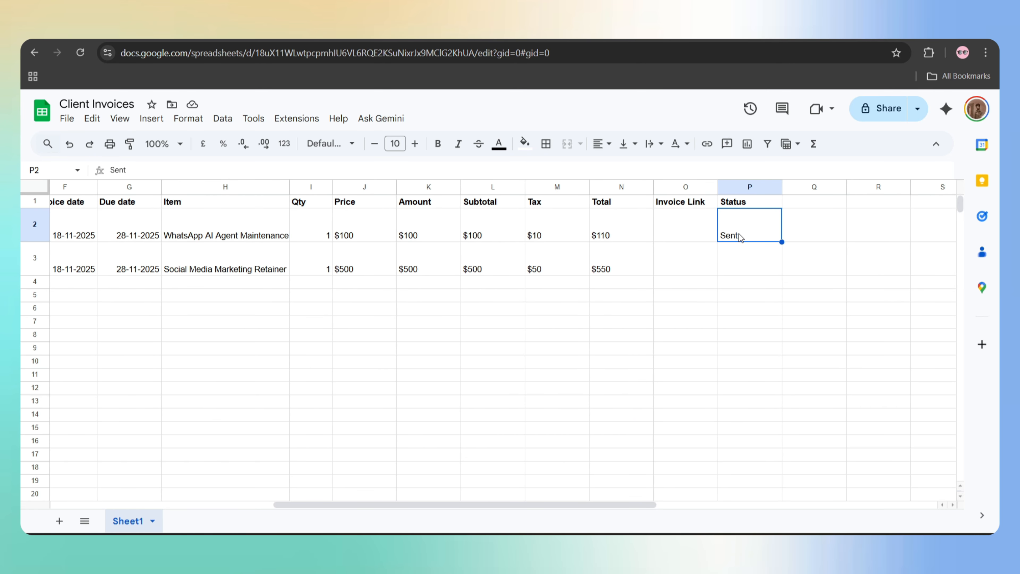
key(Delete)
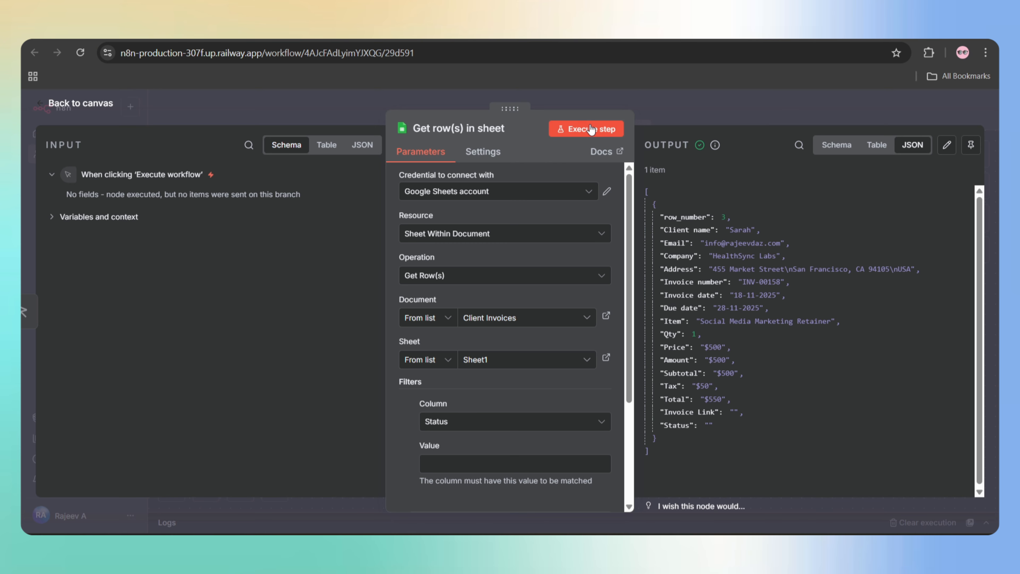
- Re-run the Get row(s) step and confirm both unsent invoices, $110 and $550, return
click(590, 129)
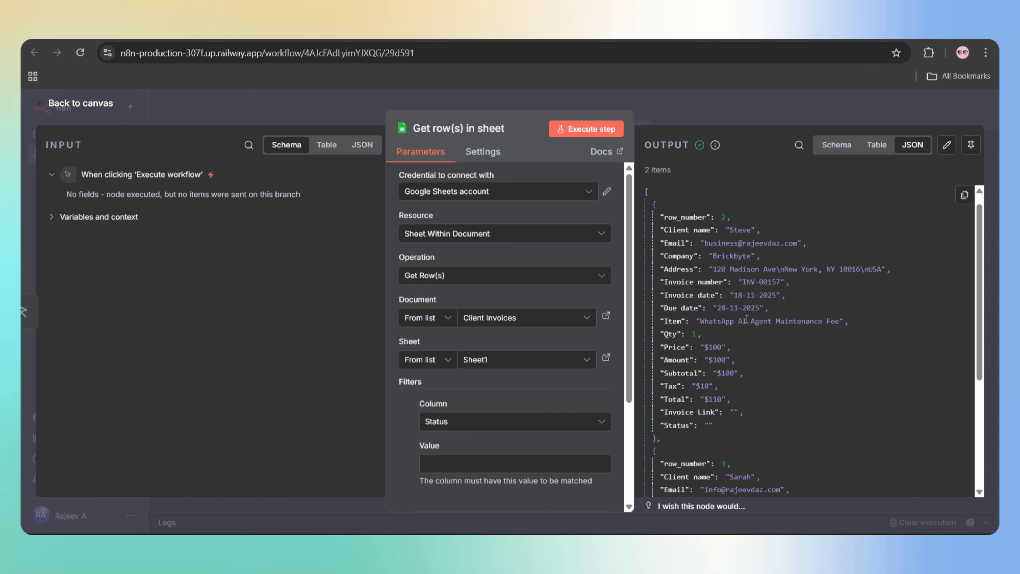
scroll(709, 344, down, 5)
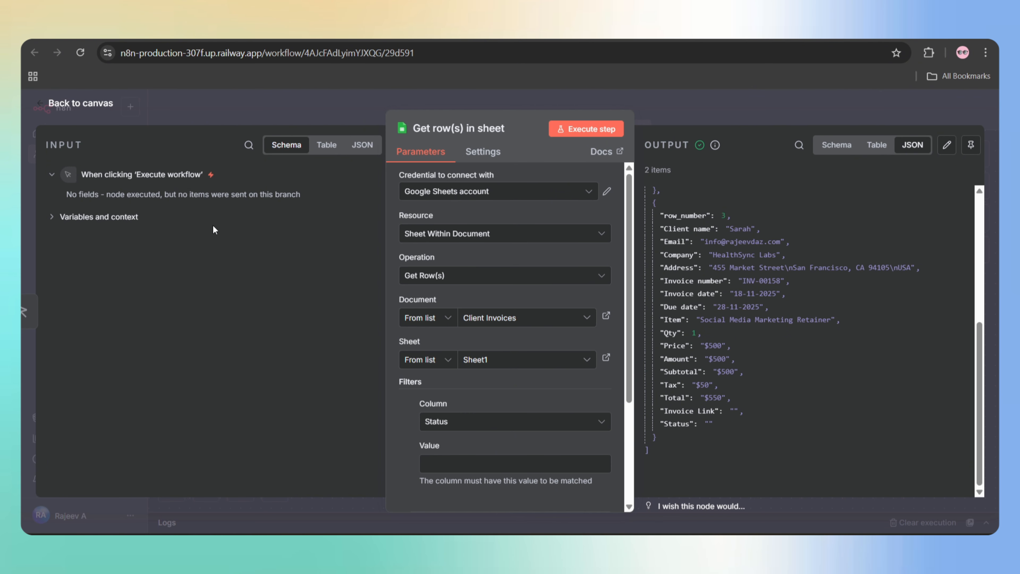
click(80, 104)
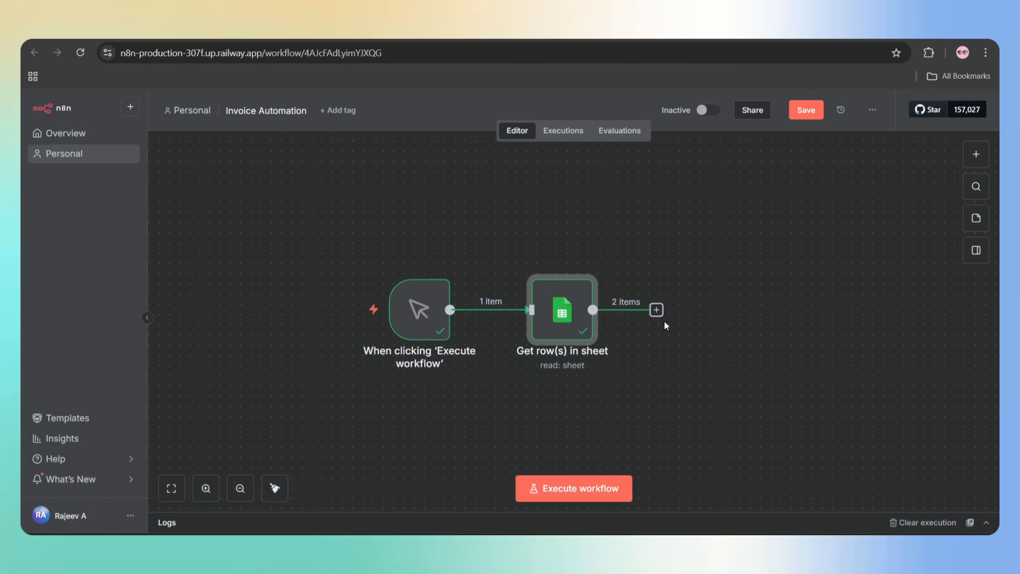
- Add a Loop Over Items node after Get row(s) in sheet and run it to check its loop-branch item
click(656, 311)
text(loop)
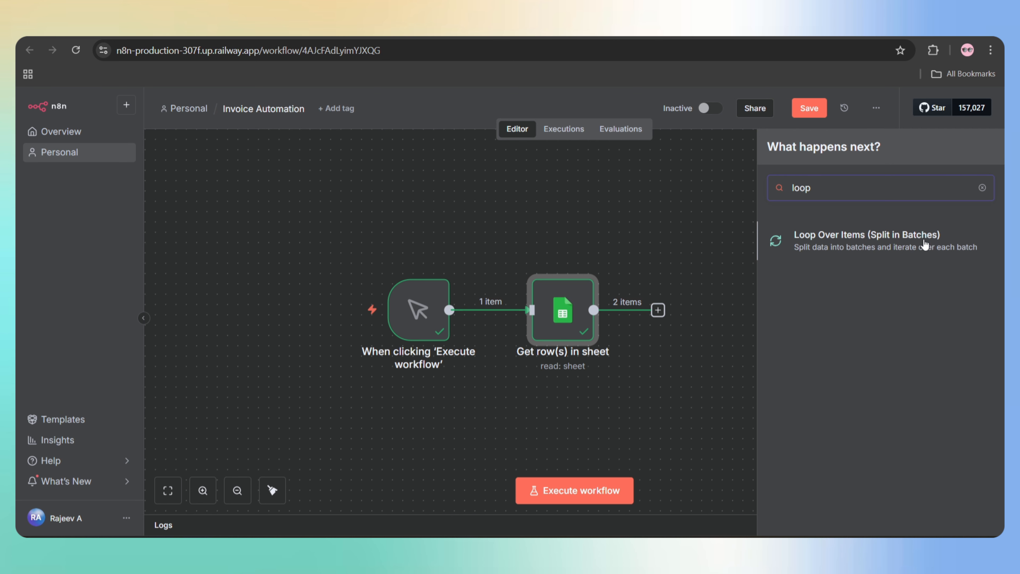
click(920, 244)
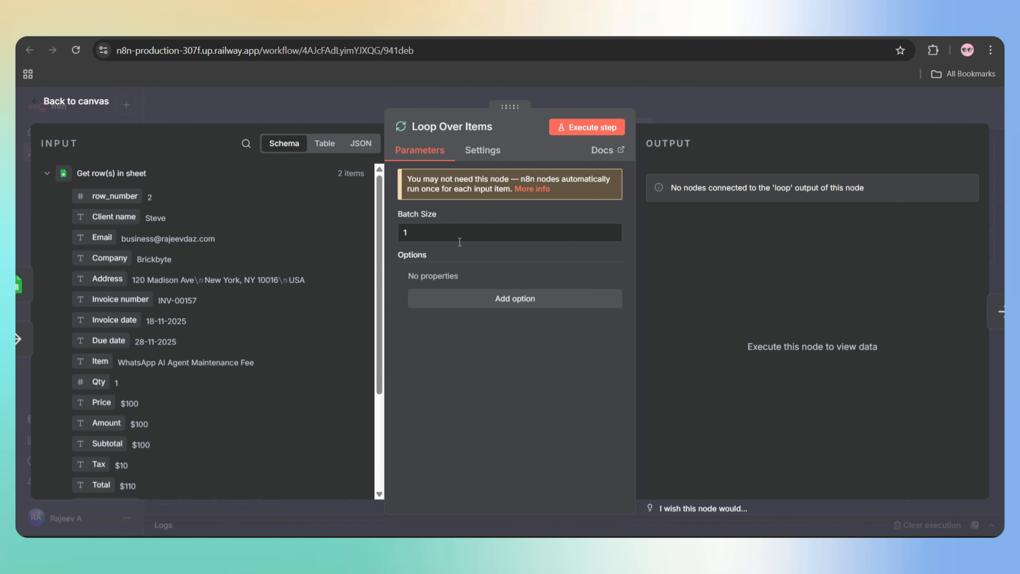
click(577, 128)
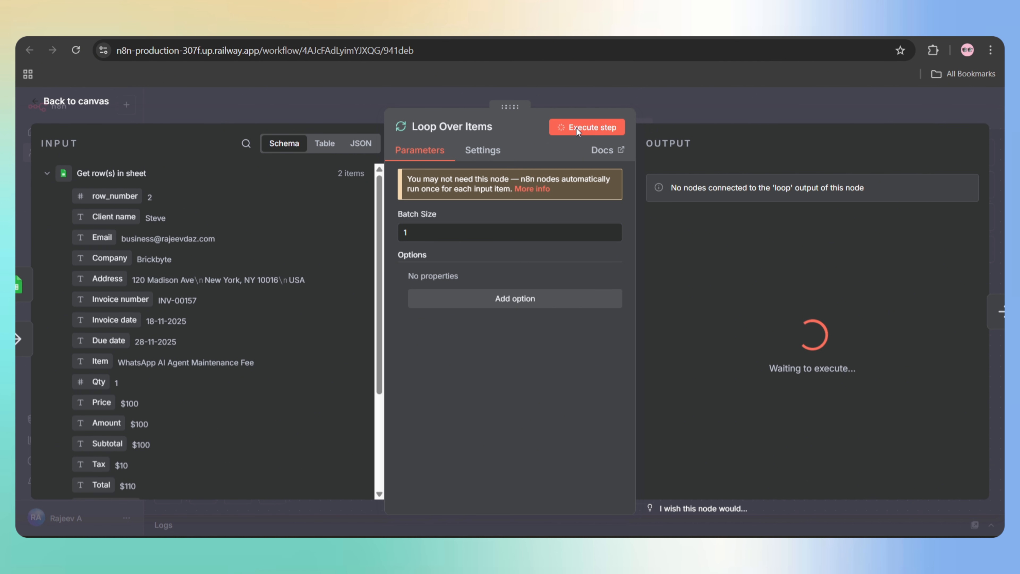
click(745, 169)
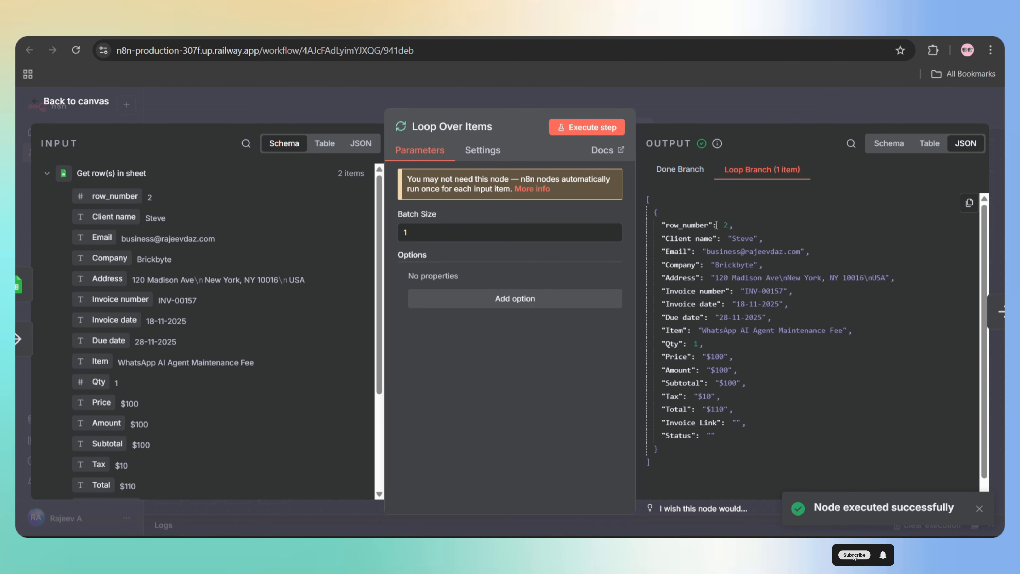
- Delete the Replace Me placeholder and the connection looping back into the loop
click(91, 103)
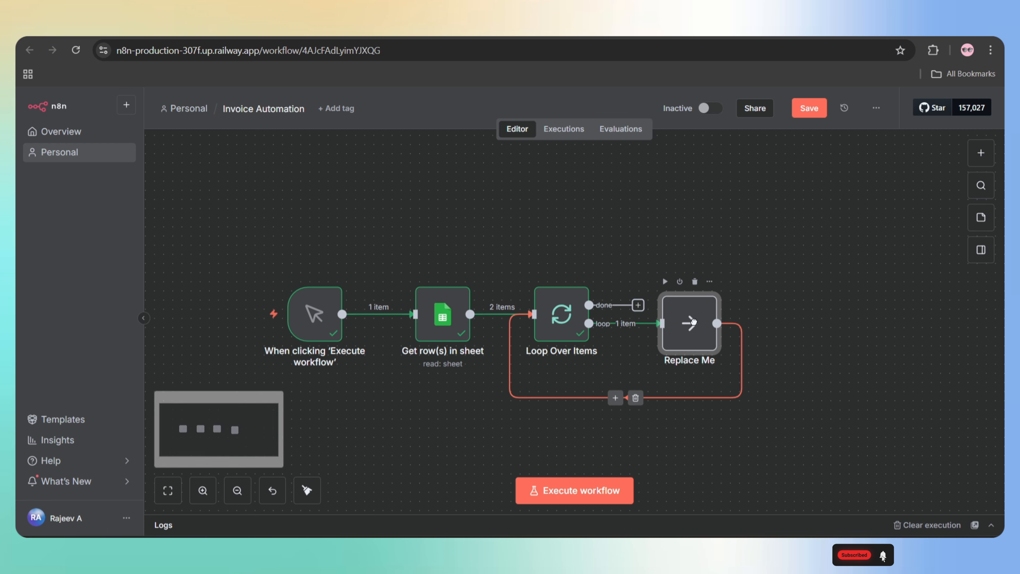
click(695, 290)
click(571, 397)
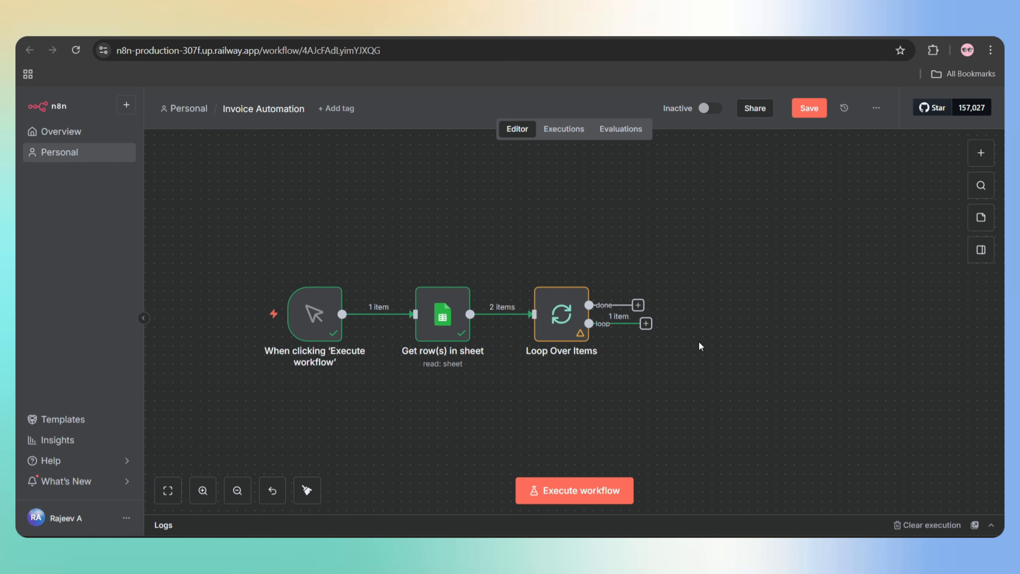
- Install the Templated community package and attach a Templated 'Create a render' node to the loop output
click(643, 323)
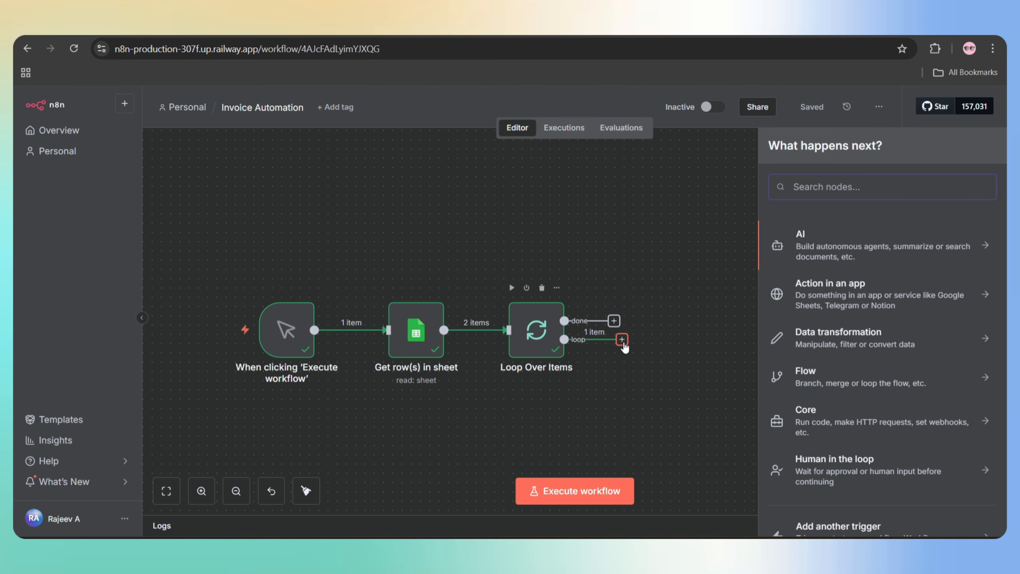
text(templated)
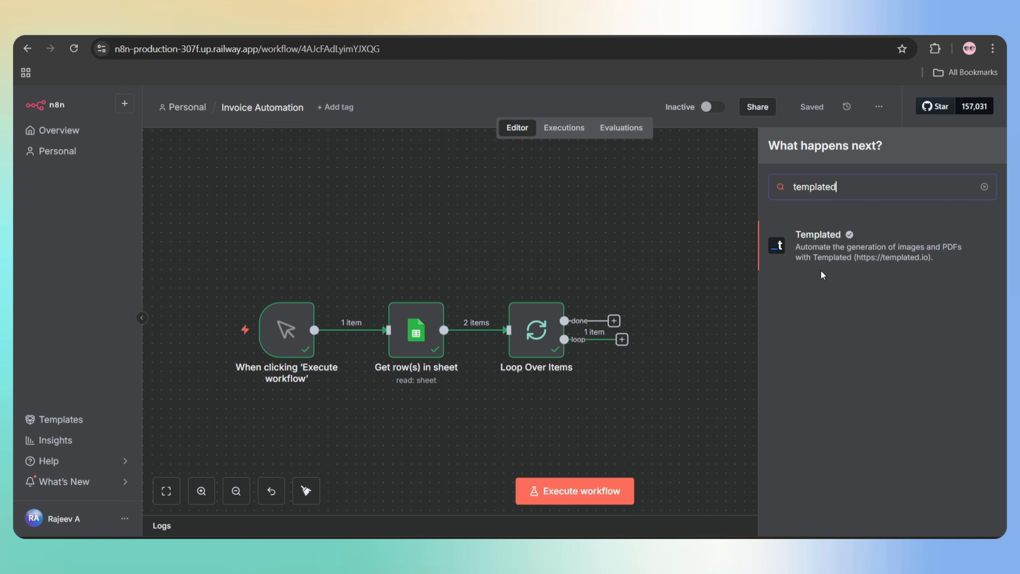
click(843, 251)
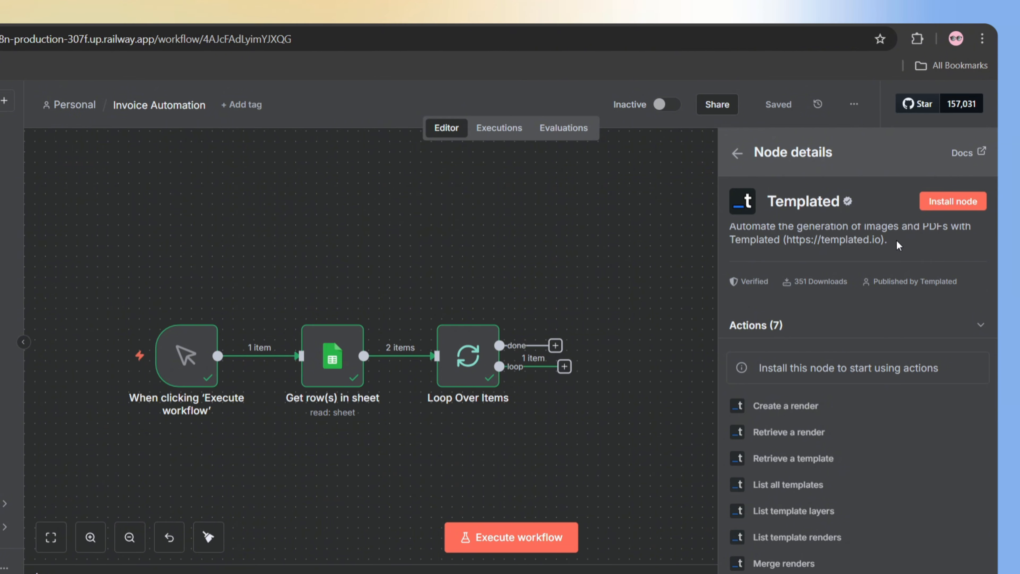
click(957, 209)
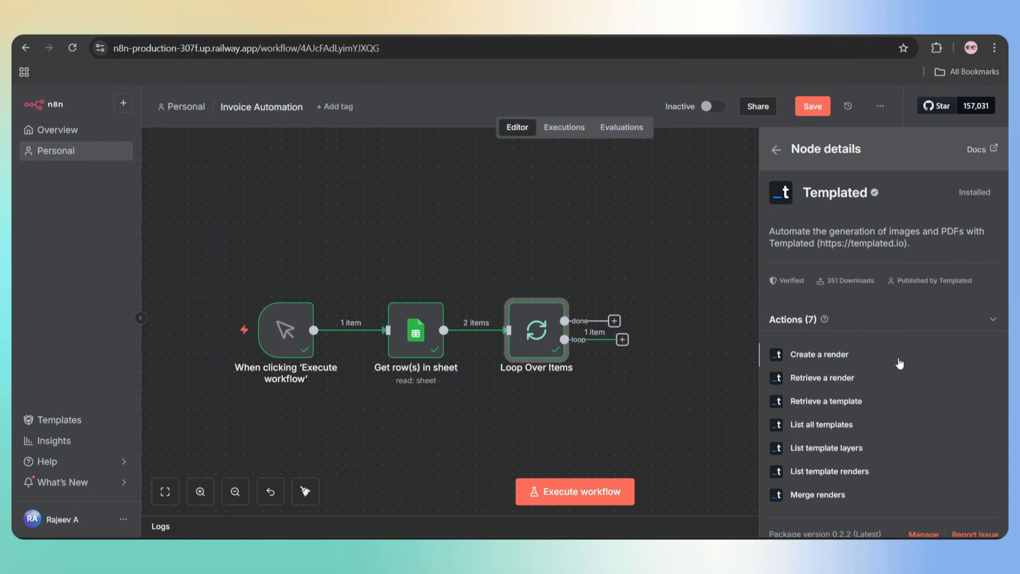
click(832, 353)
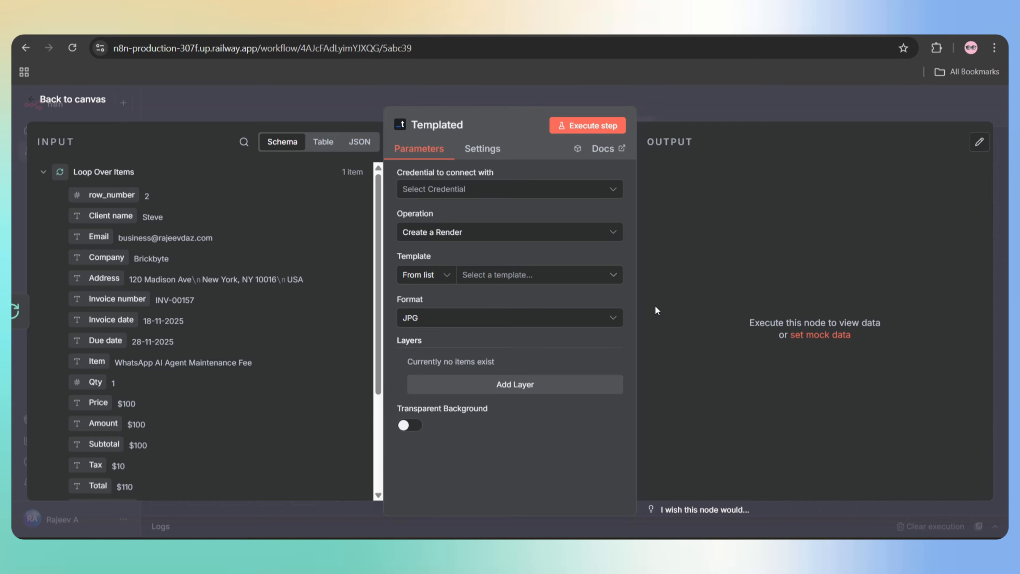
- Start a new Templated credential, then save the template and copy the API key from Templated.io's API page
click(525, 193)
click(465, 223)
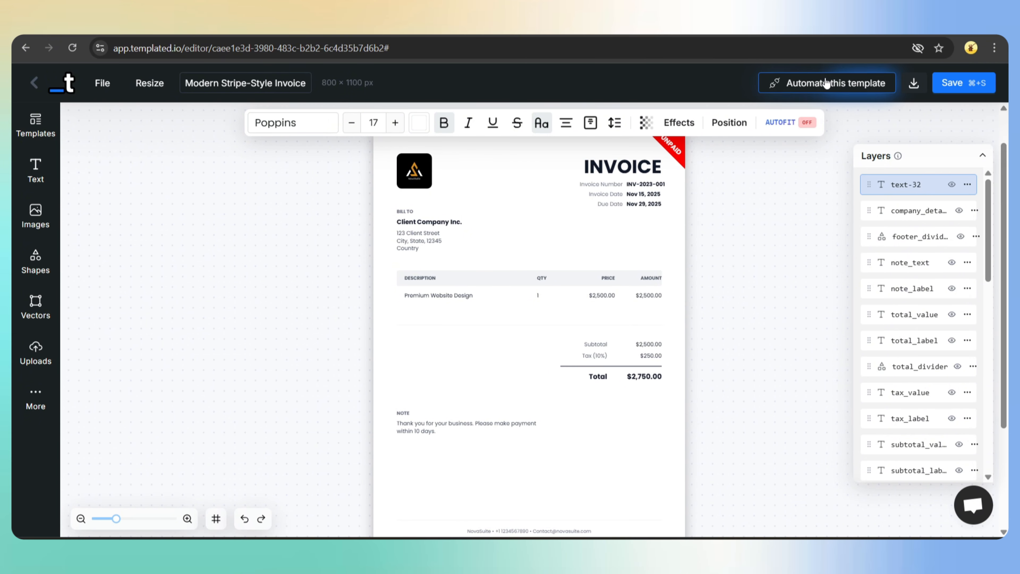
click(826, 83)
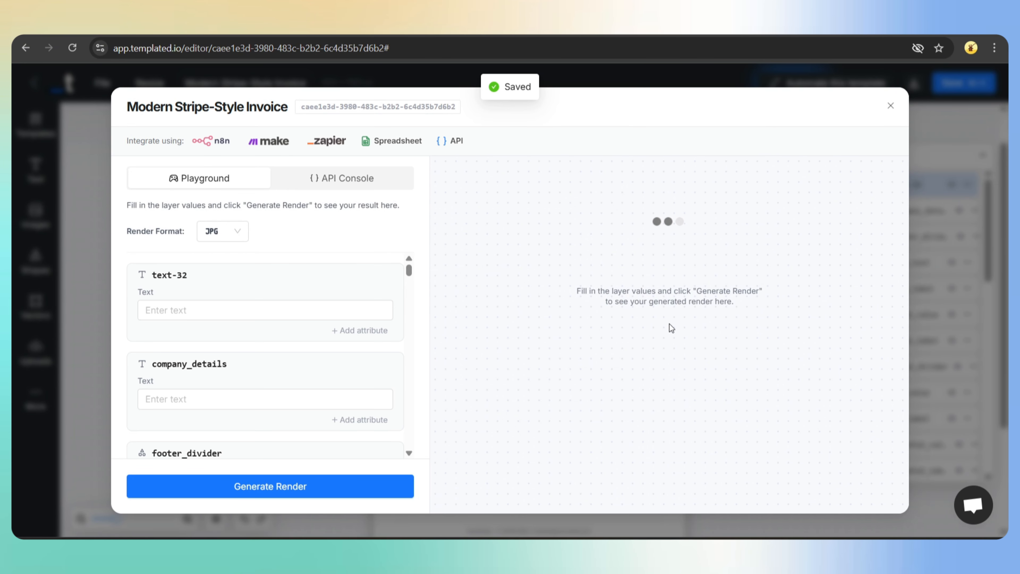
click(450, 141)
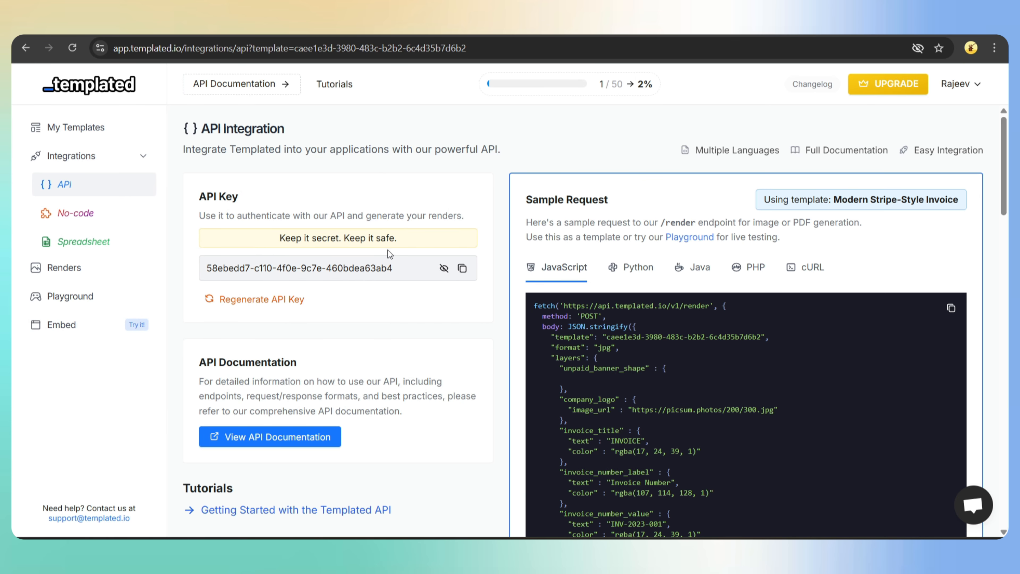
click(462, 268)
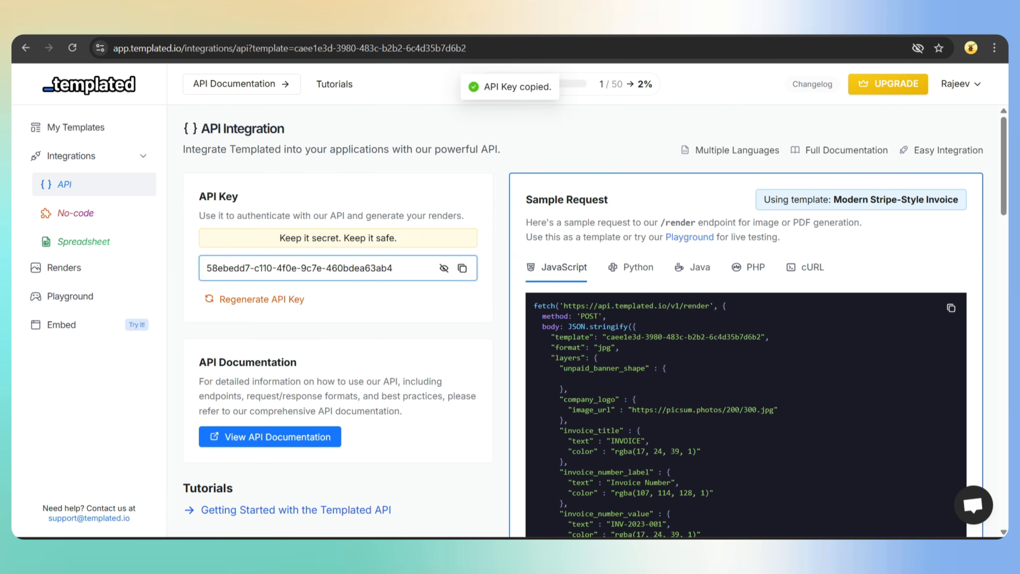
- Paste the API key into the Templated credential, save and test it, then close the dialog
key(alt+Tab)
key(ctrl+v)
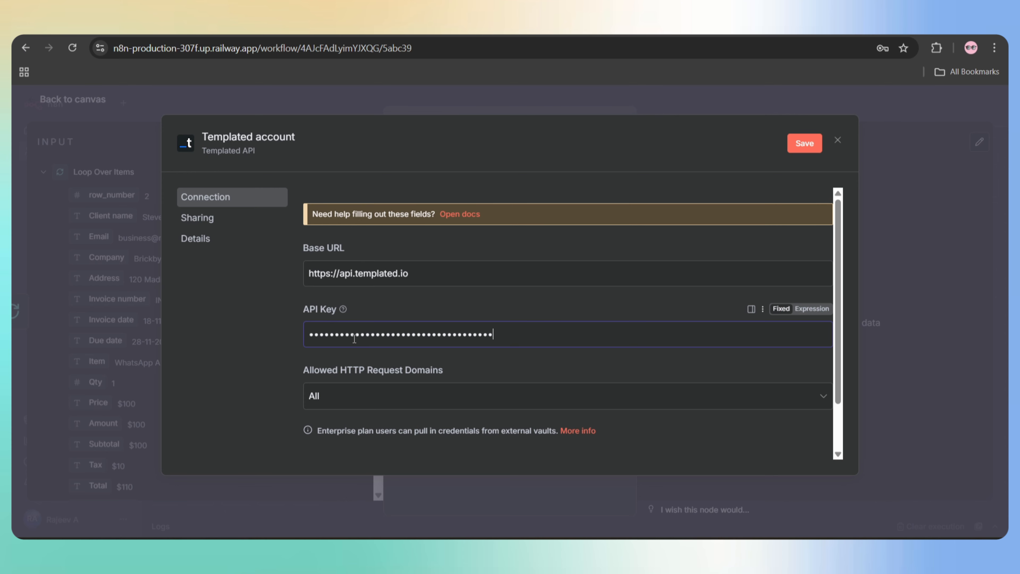
click(802, 145)
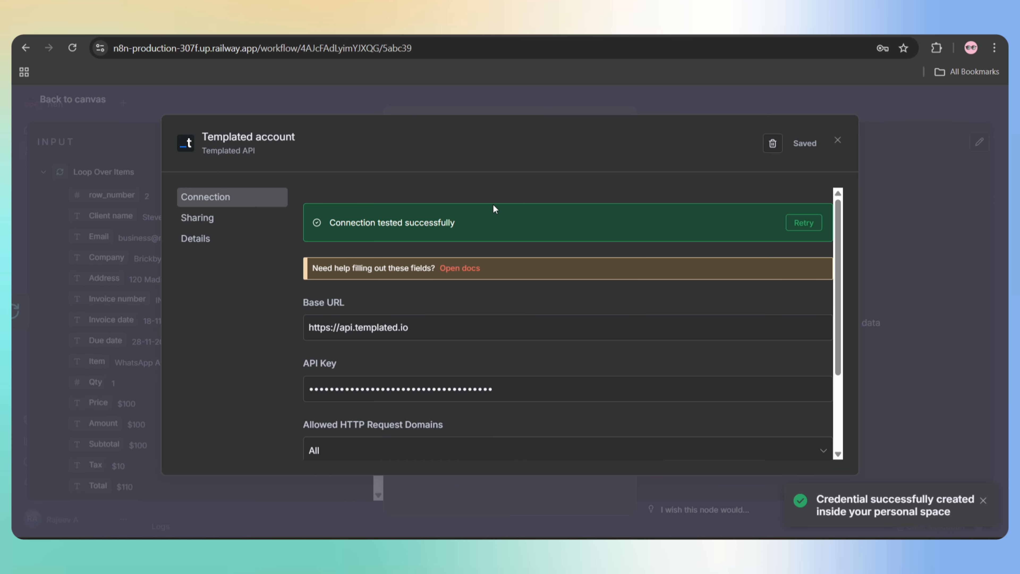
drag(462, 222, 328, 233)
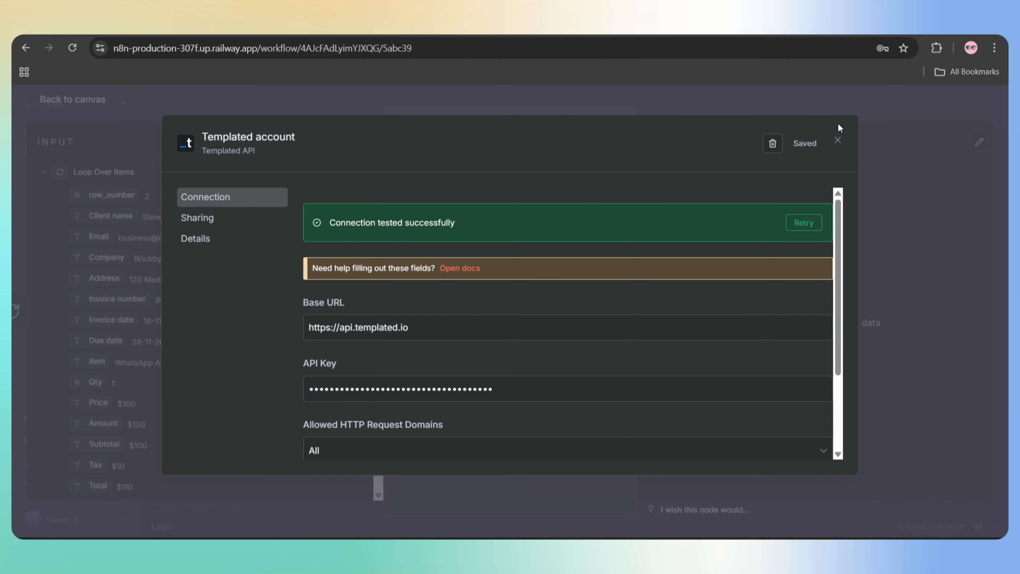
click(838, 141)
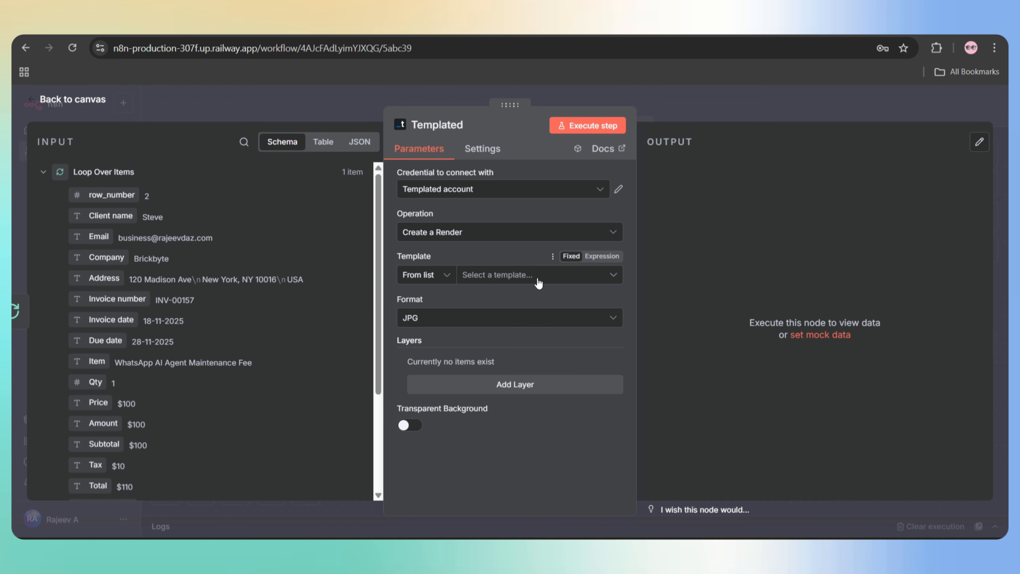
- Choose the Modern Stripe-Style Invoice template, set Format to PDF, and add an empty layer
click(516, 276)
click(434, 332)
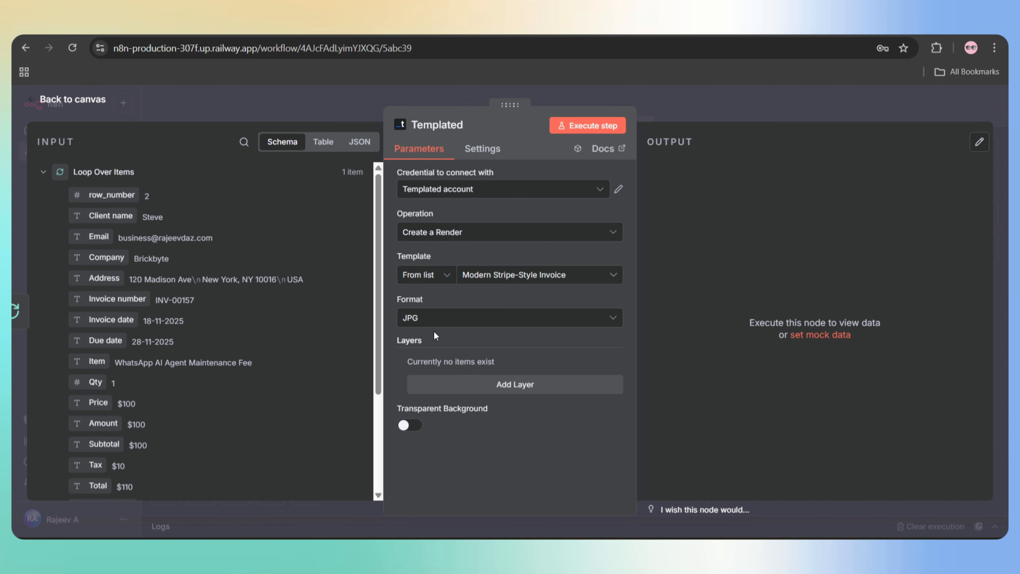
click(444, 324)
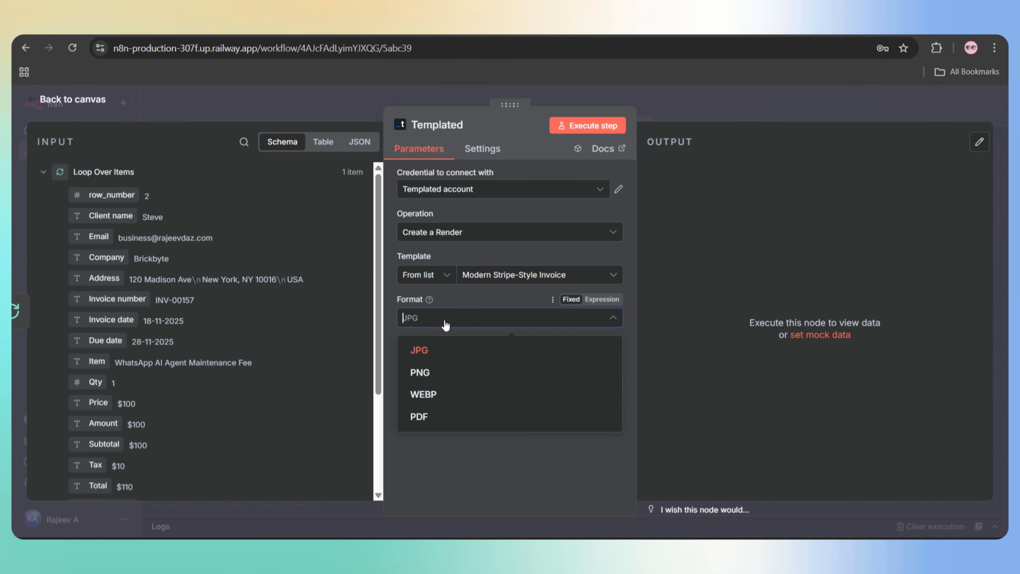
click(426, 418)
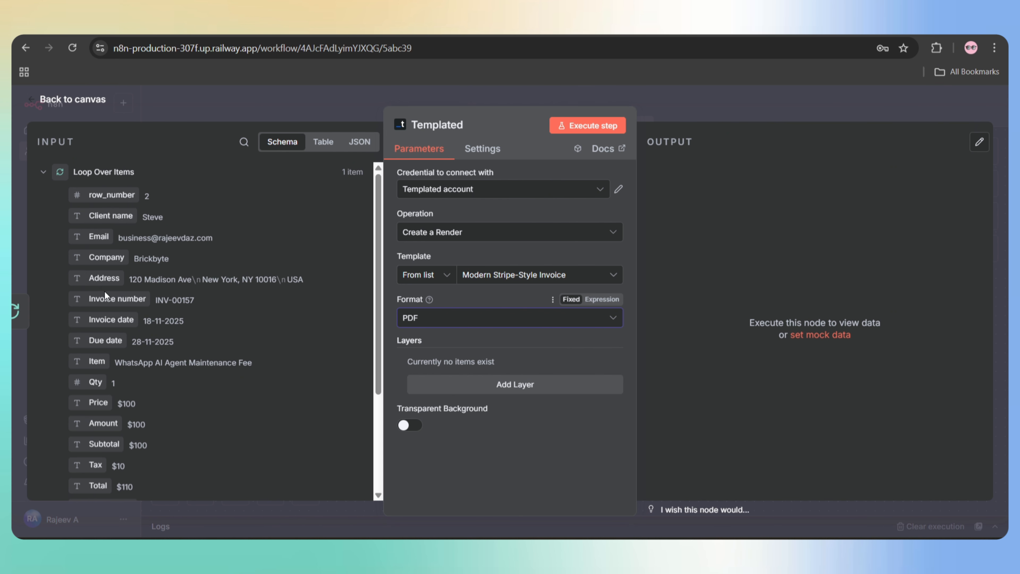
click(515, 384)
scroll(518, 386, down, 2)
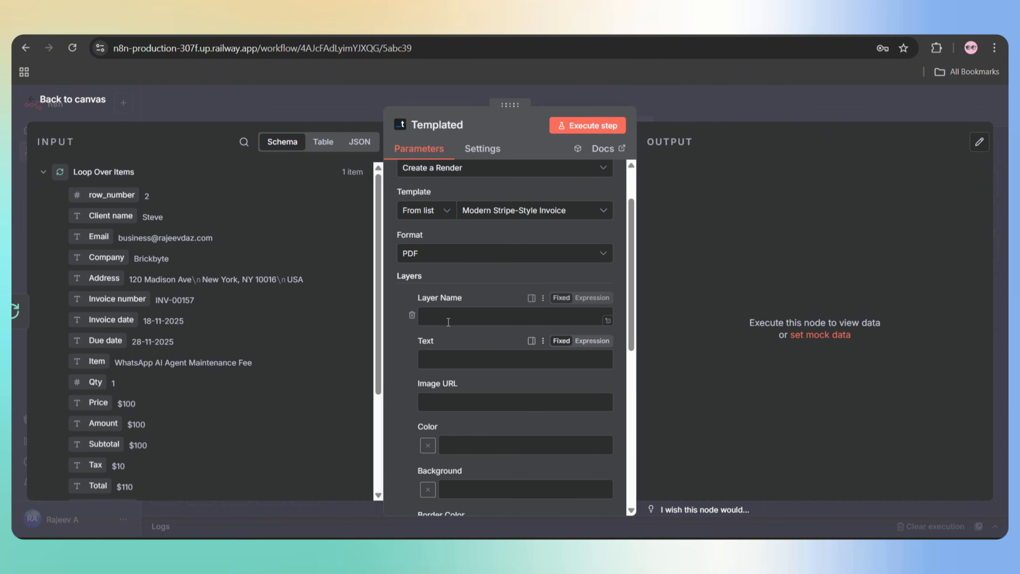
click(430, 316)
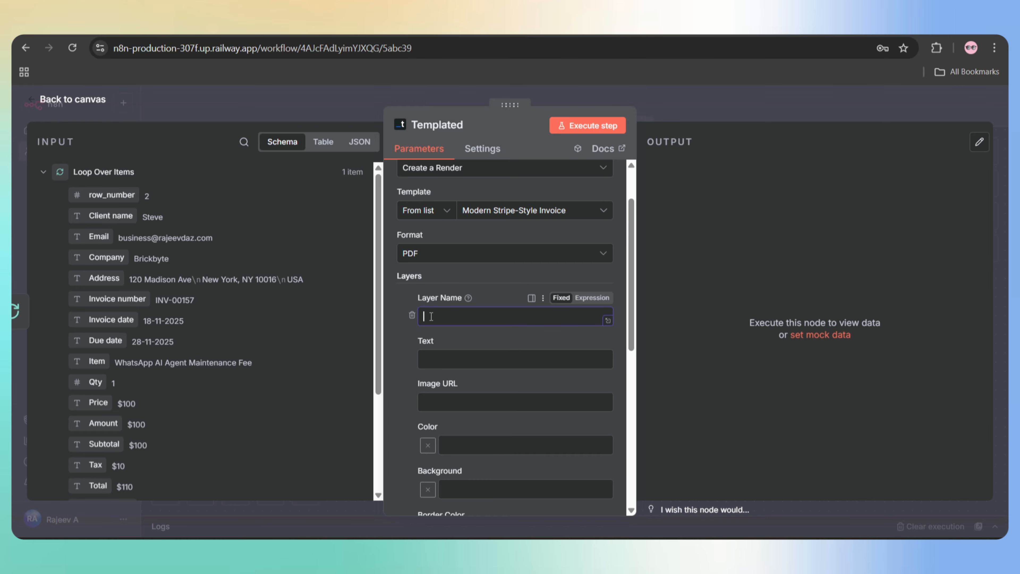
key(alt+Tab)
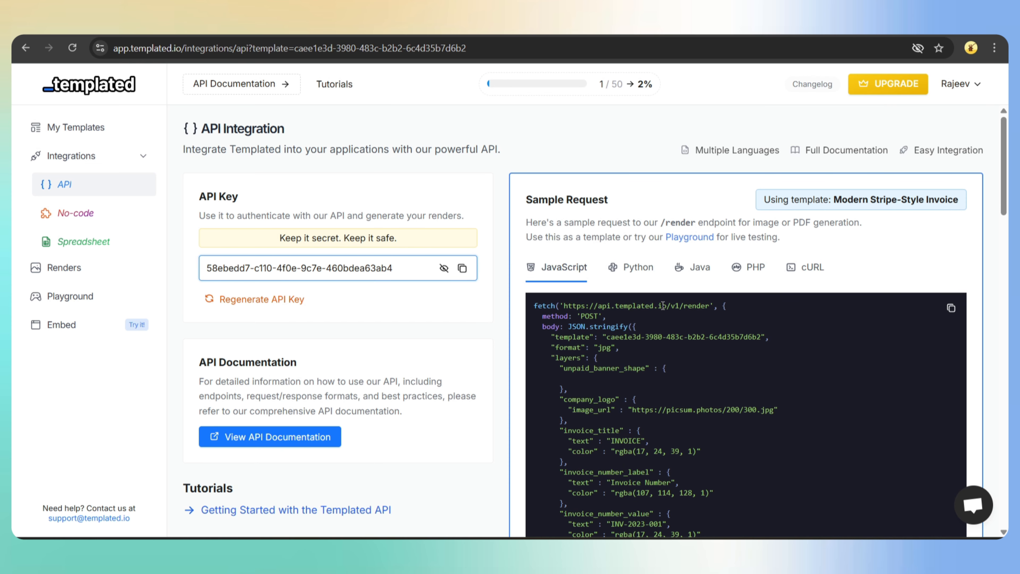
- Show the cURL sample request and select the invoice_number_value layer name in it
click(810, 281)
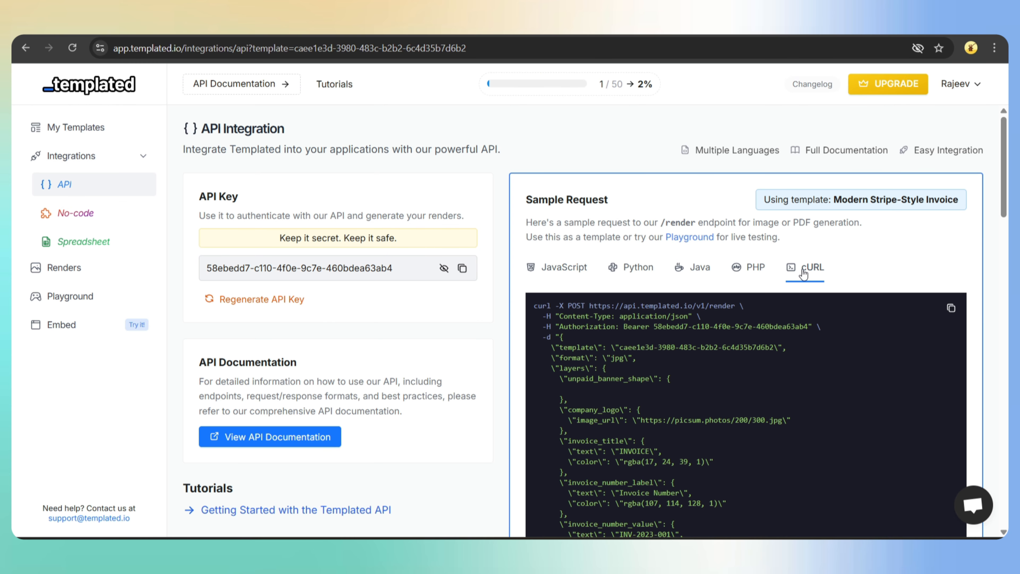
scroll(722, 328, down, 2)
scroll(721, 323, down, 2)
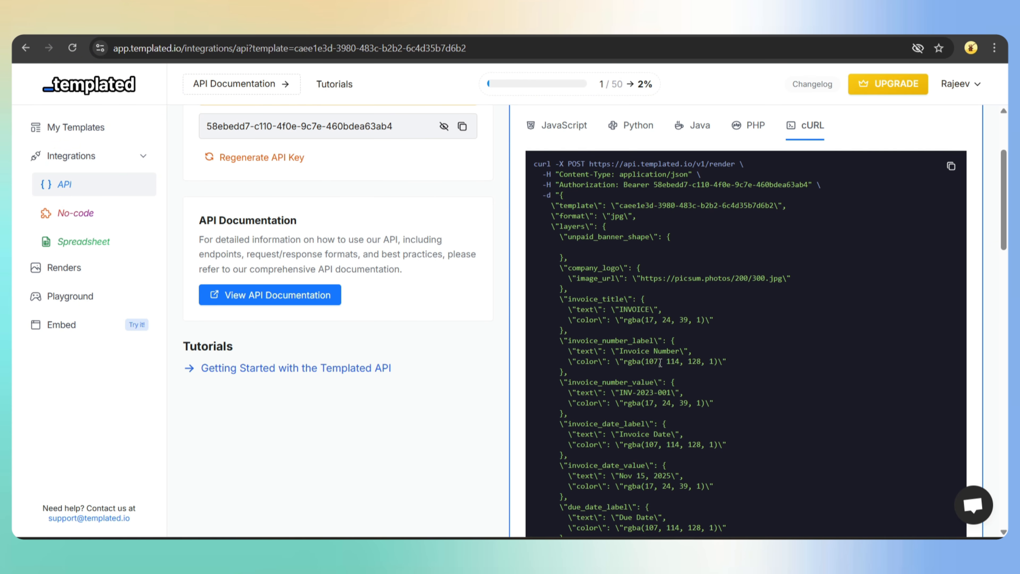
scroll(659, 362, down, 1)
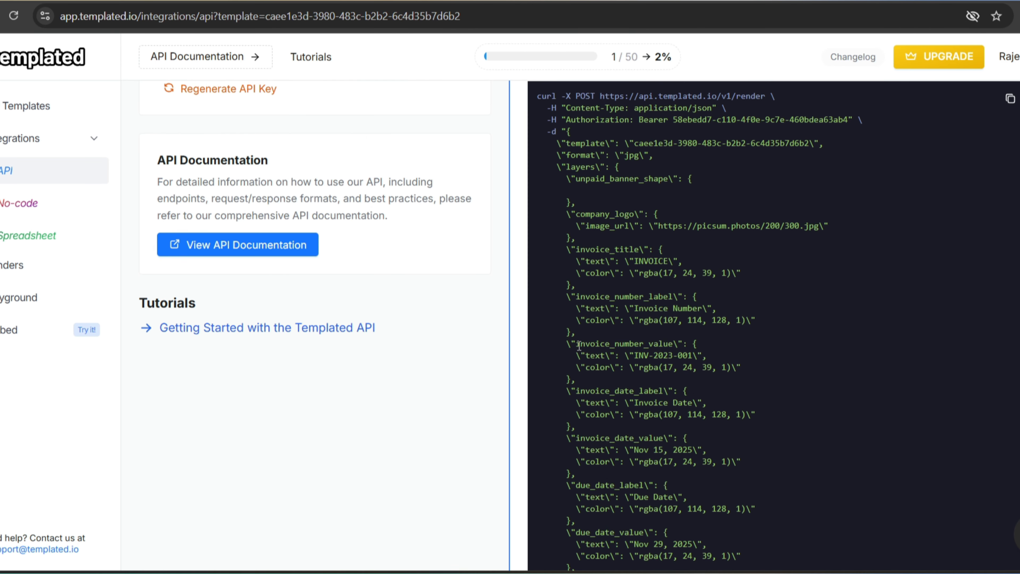
drag(574, 342, 671, 344)
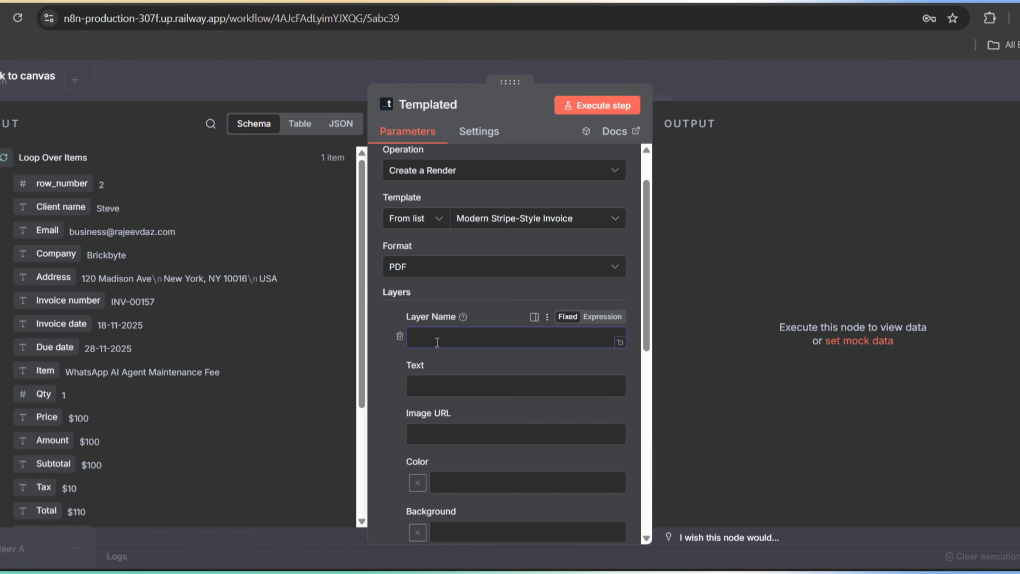
- Name the first layer invoice_number_value and fill its text with the sheet's Invoice number
key(ctrl+v)
click(435, 383)
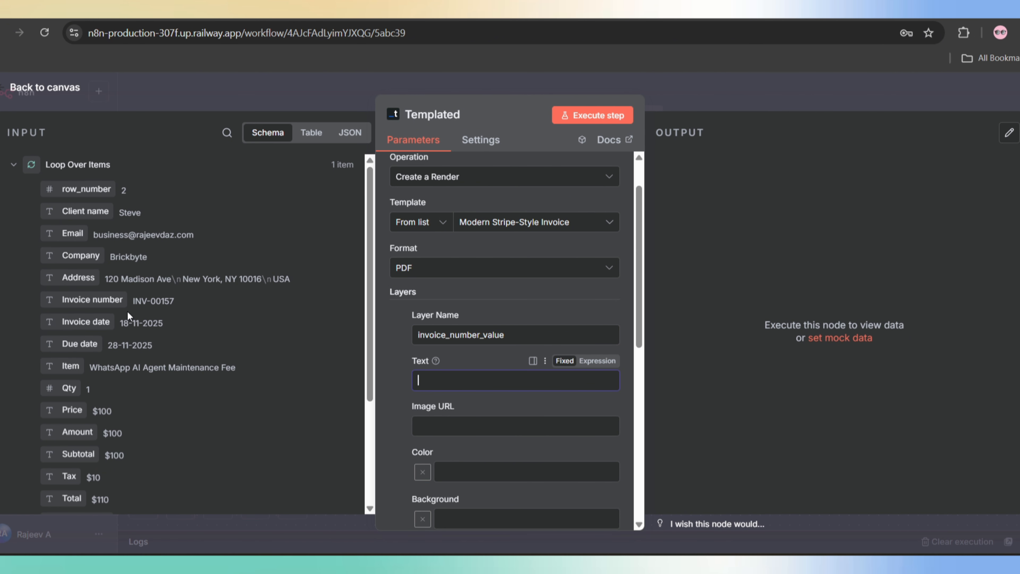
drag(65, 301, 440, 375)
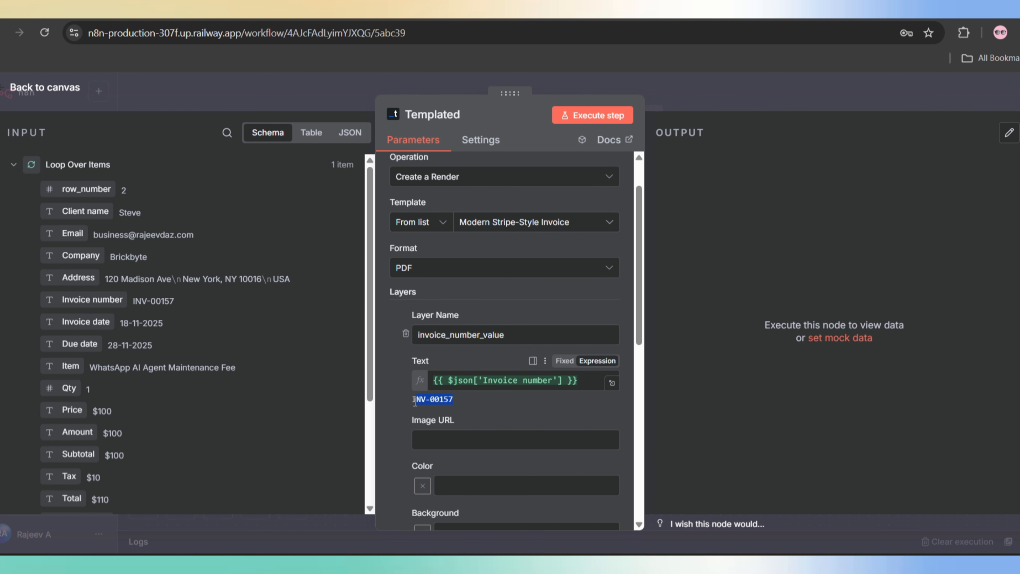
scroll(461, 334, down, 4)
click(461, 334)
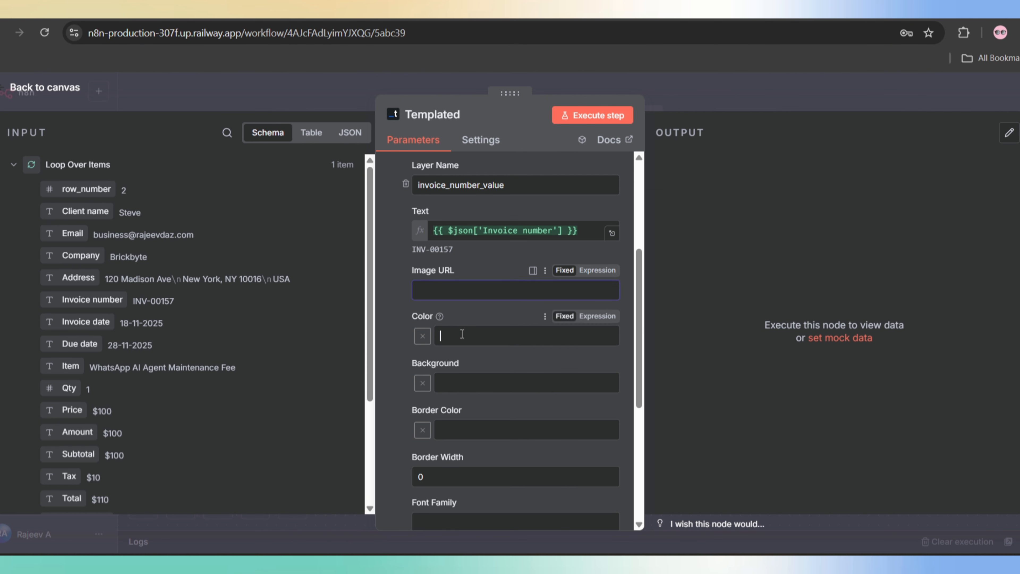
scroll(459, 375, up, 1)
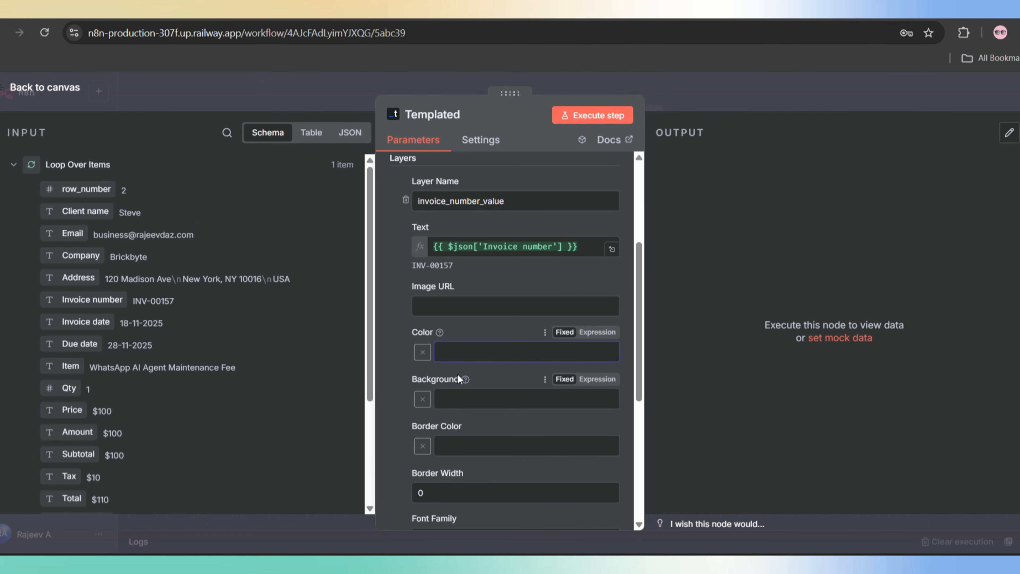
scroll(461, 386, down, 4)
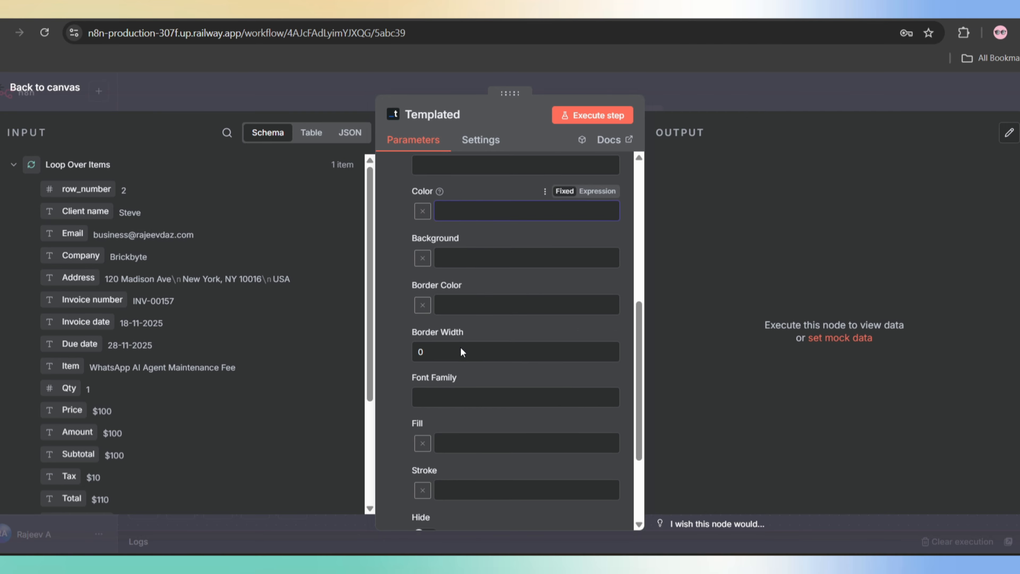
scroll(461, 352, down, 1)
scroll(464, 406, down, 3)
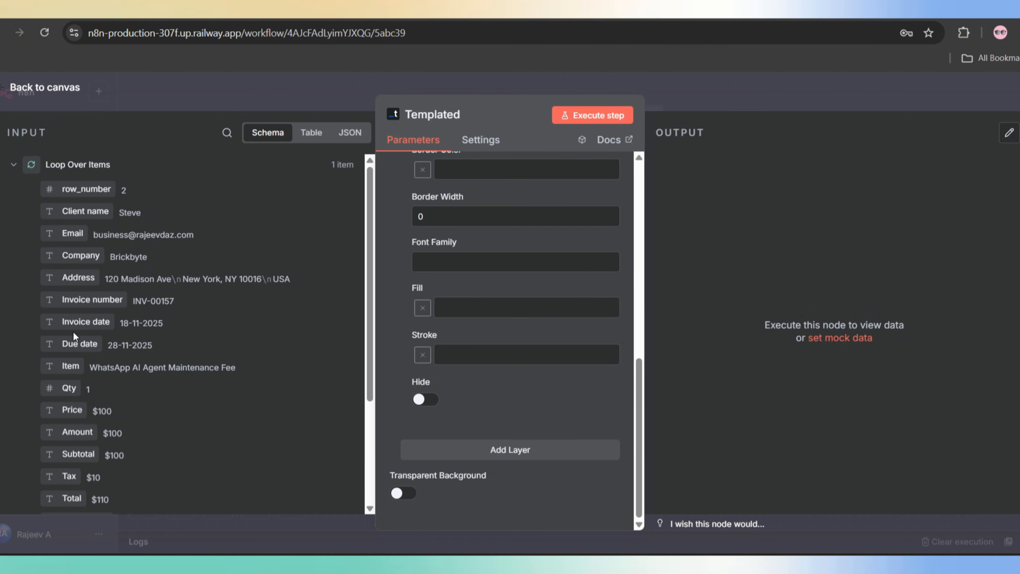
- Add an invoice_date_value layer filled with the sheet's Invoice date
click(525, 445)
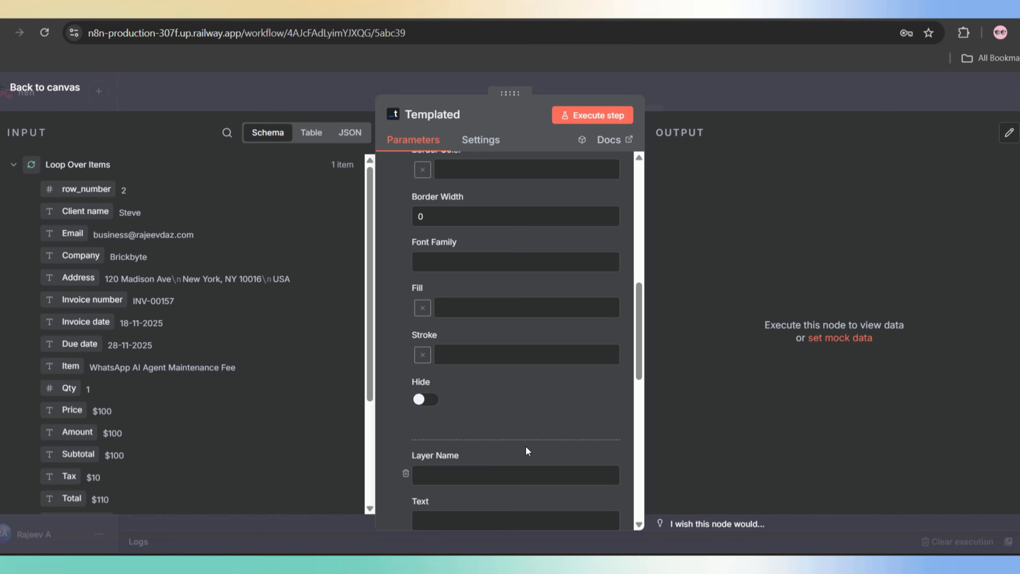
scroll(525, 446, down, 2)
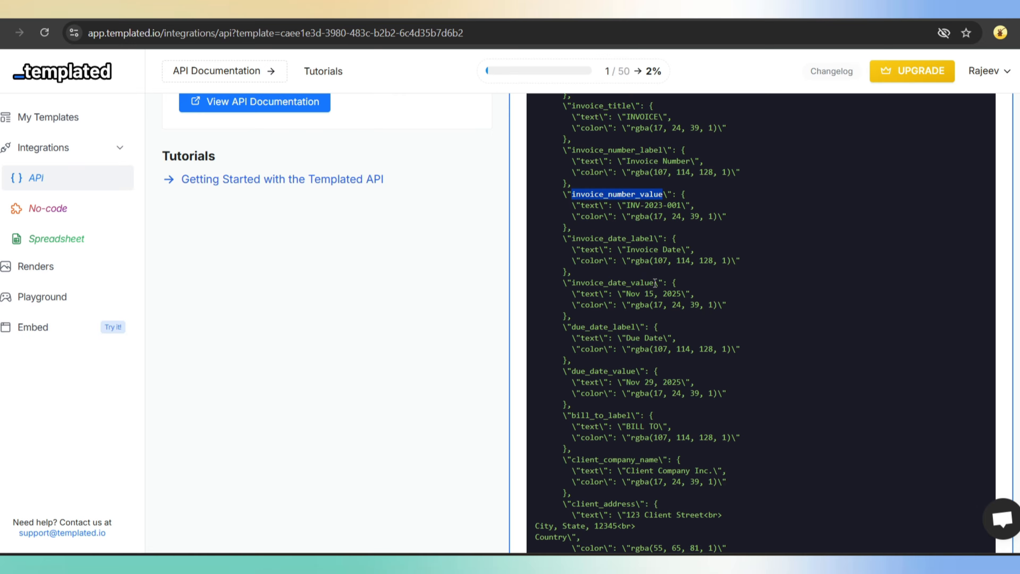
drag(654, 283, 575, 283)
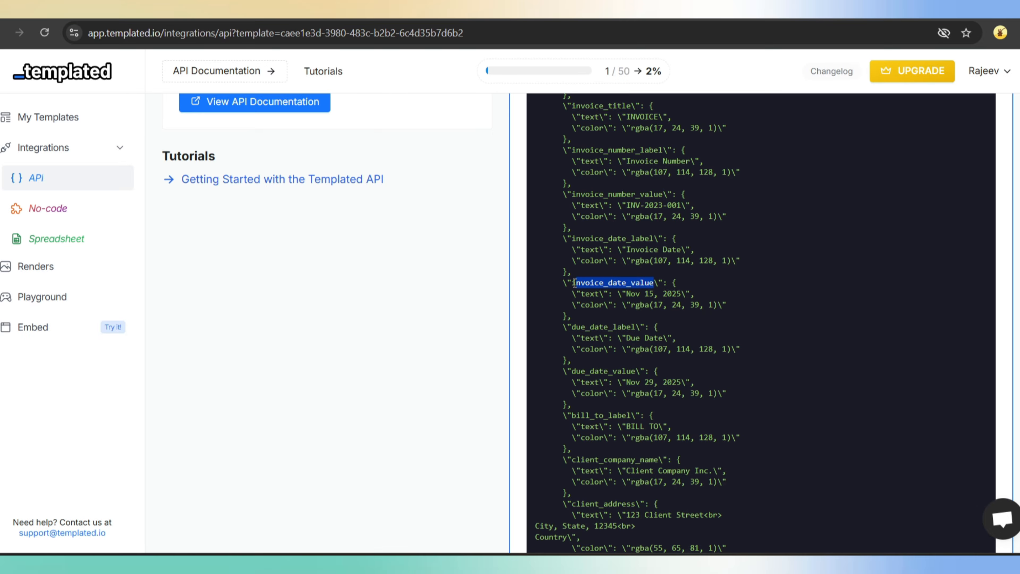
text(invoice_date_value)
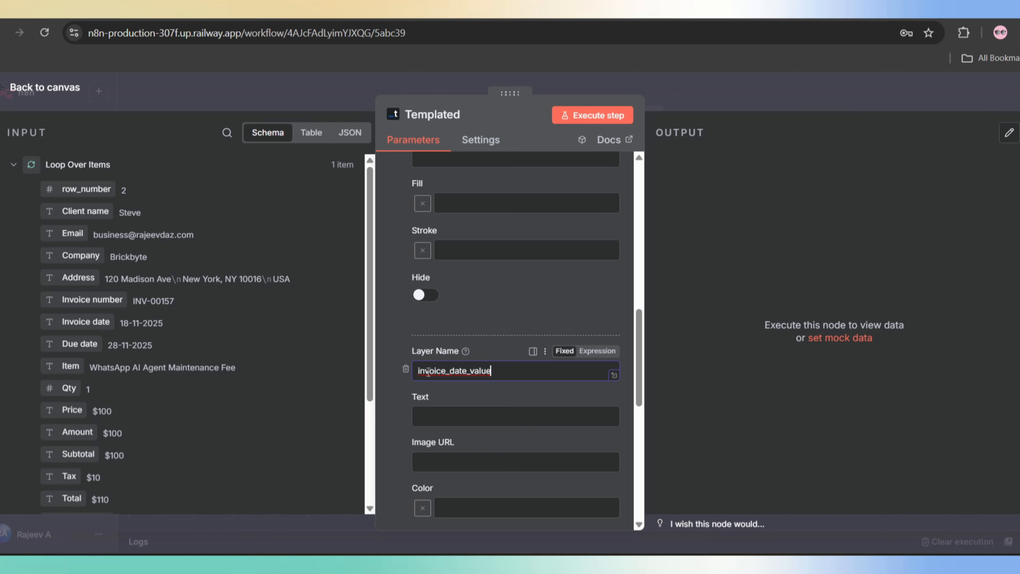
drag(68, 321, 430, 418)
scroll(524, 406, down, 8)
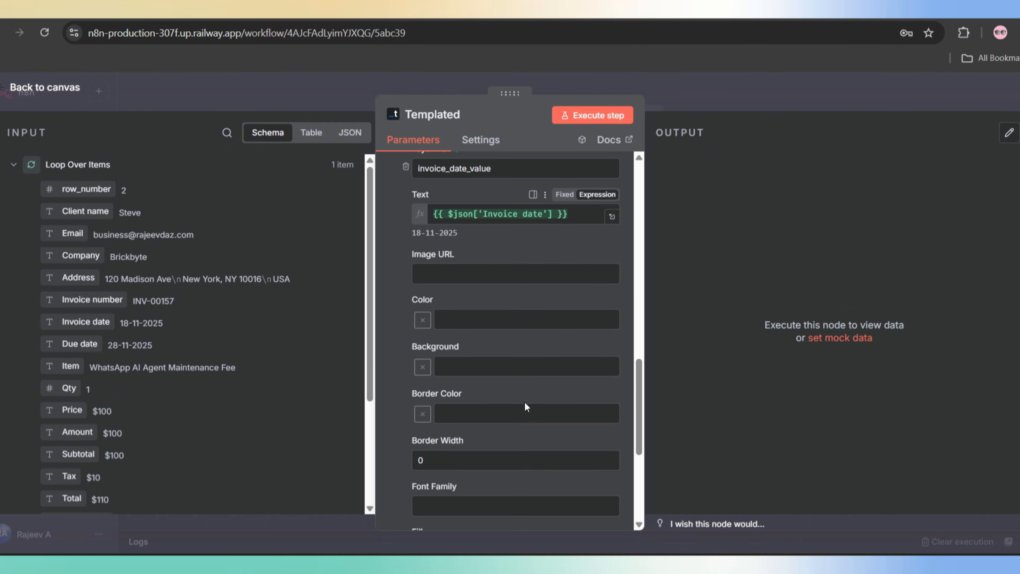
- Add a due_date_value layer mapped to the sheet's due date field
click(514, 450)
scroll(474, 379, down, 4)
key(alt+Tab)
drag(638, 291, 571, 292)
key(ctrl+c)
key(alt+Tab)
click(435, 297)
key(ctrl+v)
click(431, 339)
drag(64, 344, 432, 339)
scroll(546, 374, down, 6)
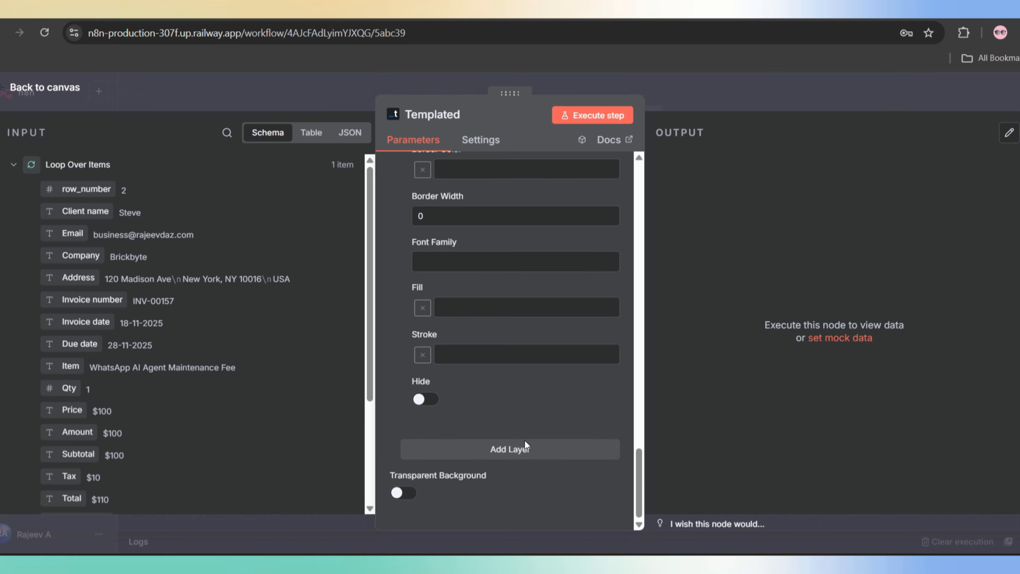
- Add a client_company_name layer filled with the sheet's Company
click(506, 453)
key(alt+Tab)
drag(660, 379, 570, 380)
key(ctrl+c)
key(alt+Tab)
click(426, 238)
key(ctrl+v)
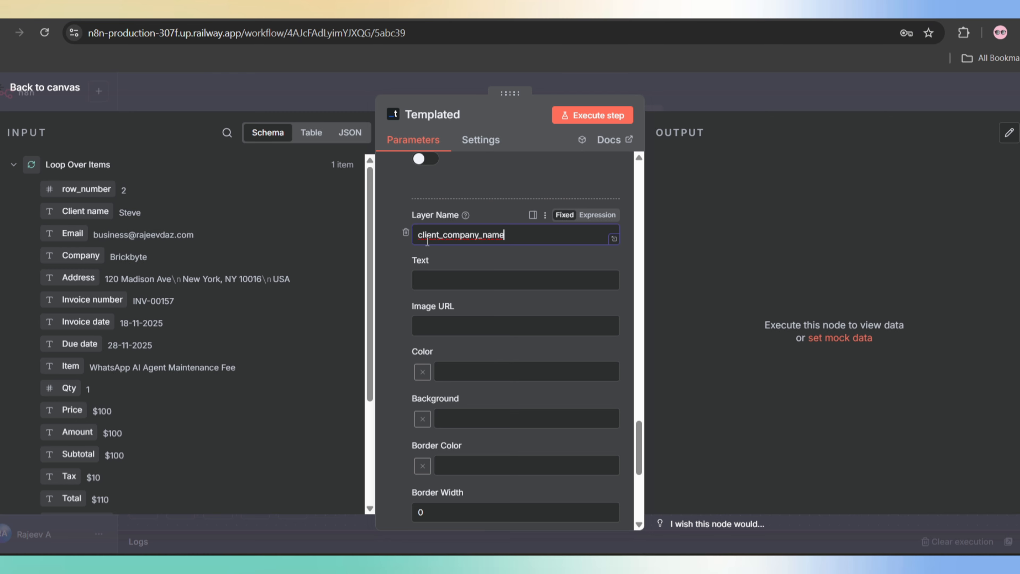
drag(80, 256, 435, 286)
scroll(558, 376, down, 7)
- Add an item1_amount layer filled with the sheet's Amount, looking up the tax_value and total_value names
click(505, 453)
scroll(505, 455, down, 5)
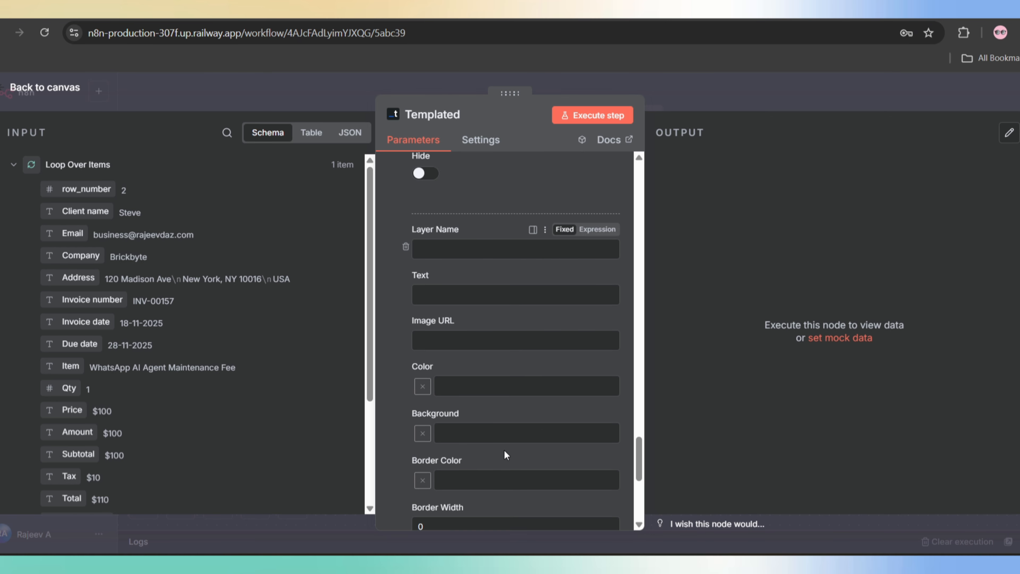
scroll(169, 342, down, 1)
click(427, 225)
click(426, 228)
key(alt+Tab)
key(ctrl+v)
drag(77, 366, 432, 396)
key(alt+Tab)
drag(615, 274, 575, 275)
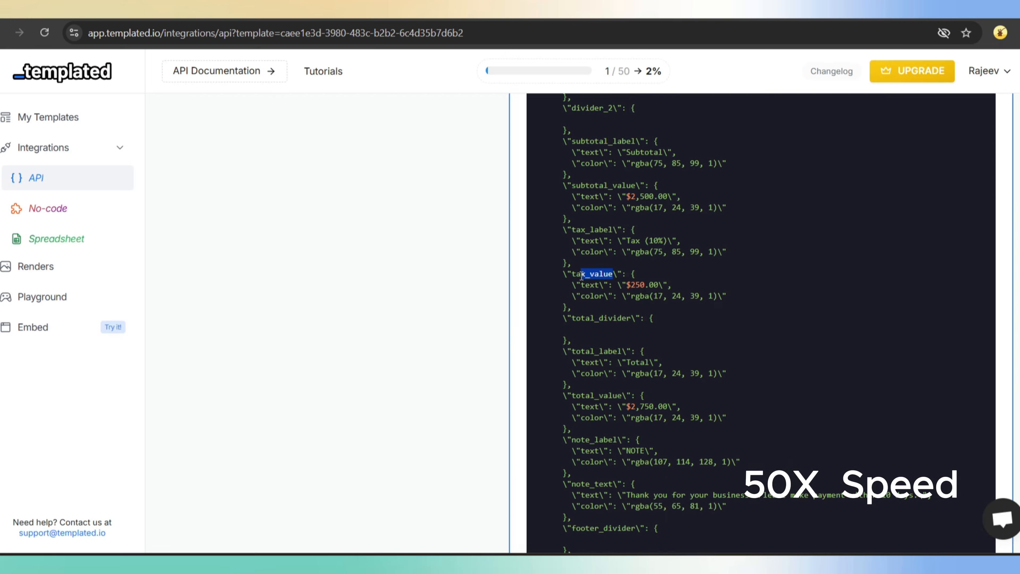
key(alt+Tab)
drag(624, 396, 576, 397)
scroll(492, 336, up, 5)
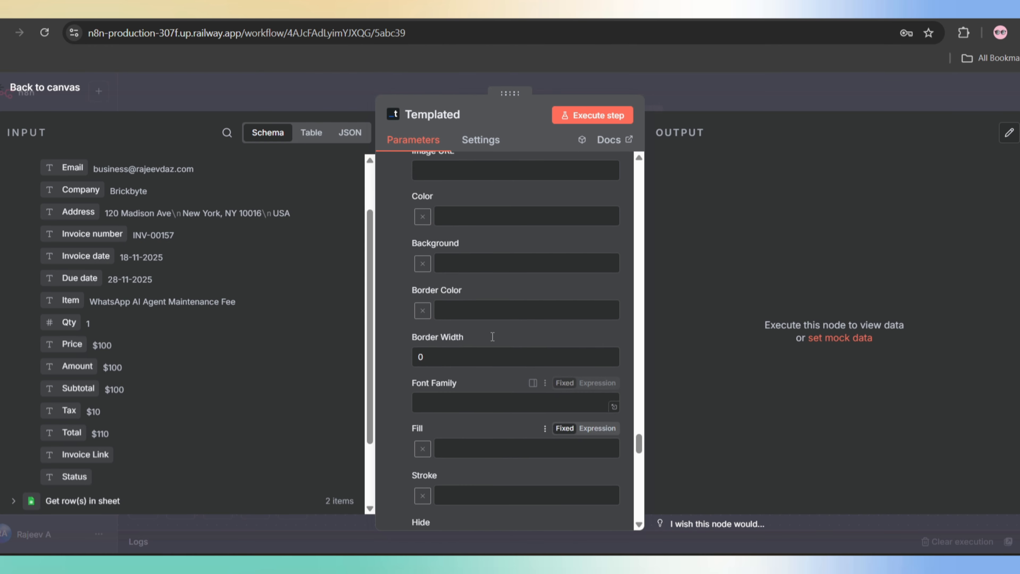
scroll(492, 337, up, 15)
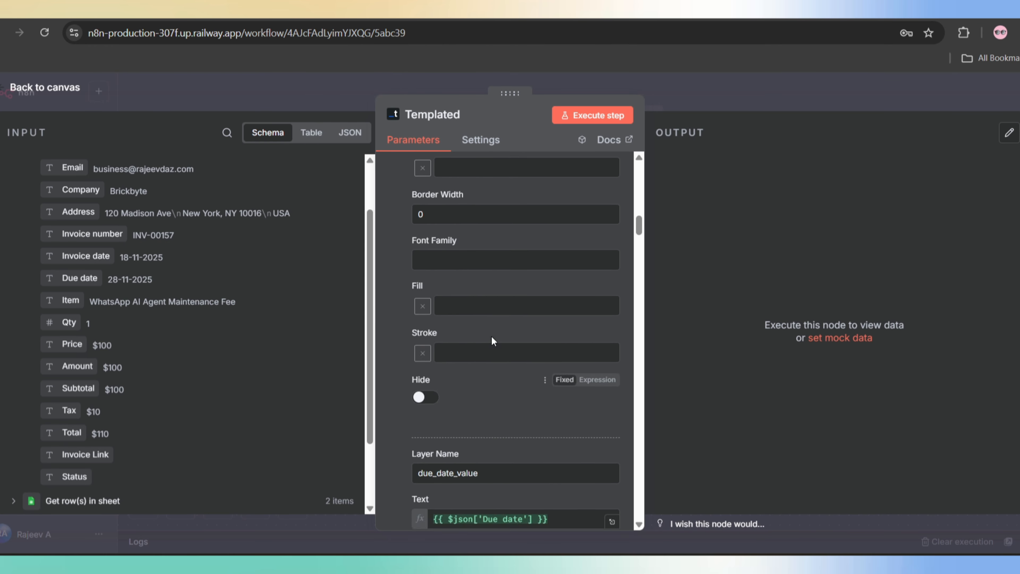
- Run the Templated node and open the rendered $110 invoice PDF from its output url
click(597, 123)
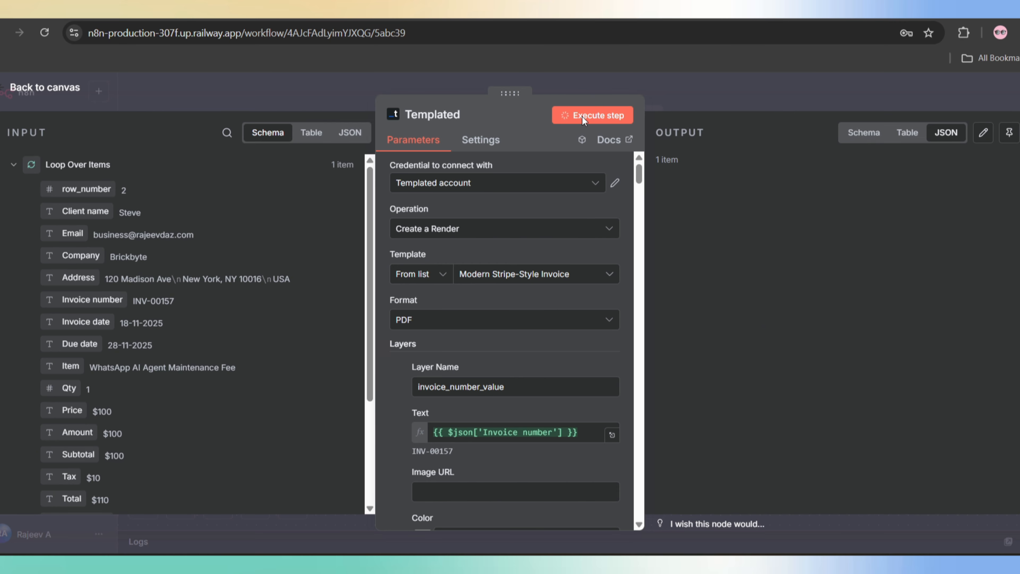
drag(822, 267, 711, 253)
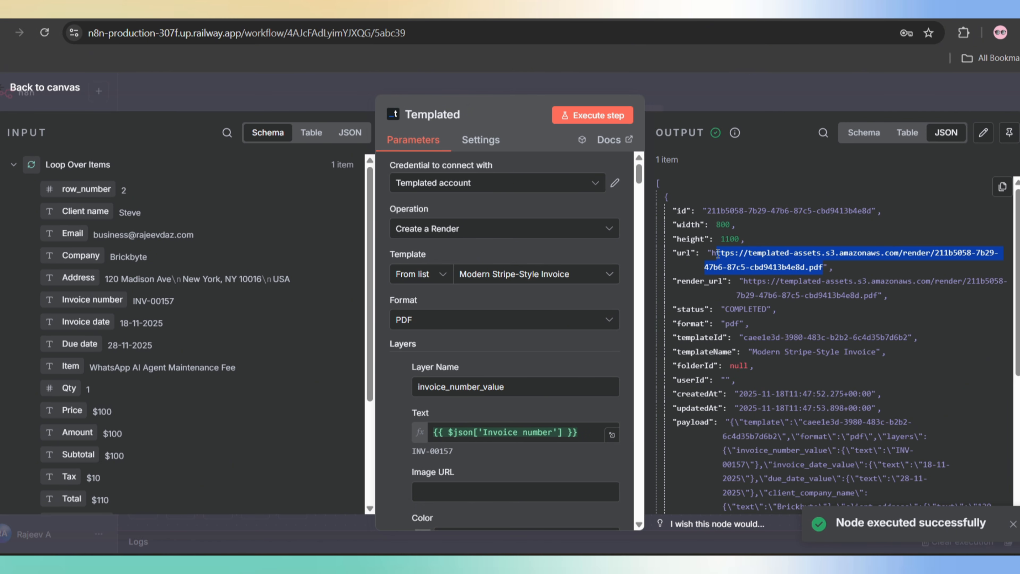
right_click(709, 254)
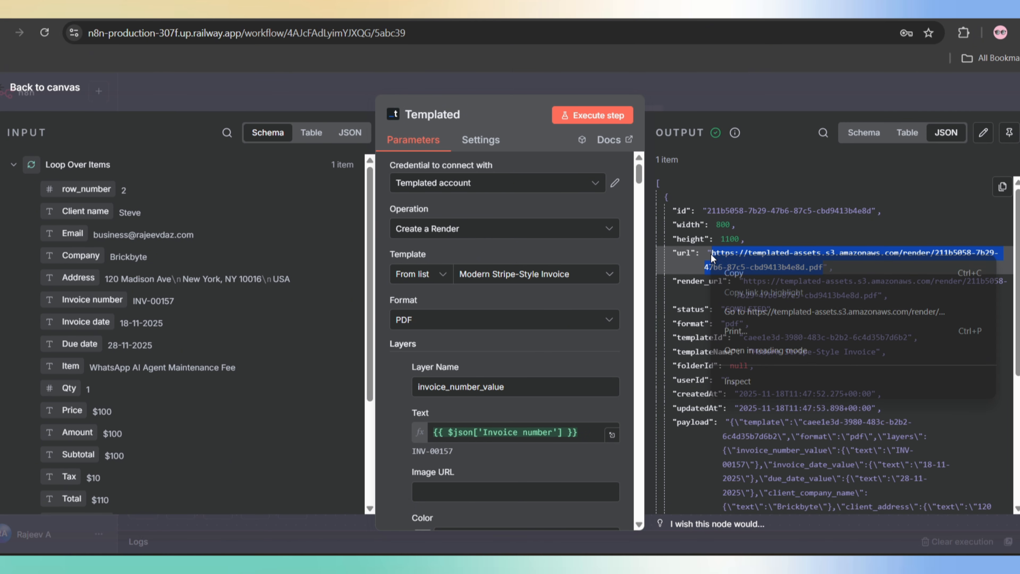
click(776, 309)
- Verify dates 18-11-2025 and 28-11-2025 on the invoice PDF, then check the new render url in n8n
scroll(746, 239, down, 5)
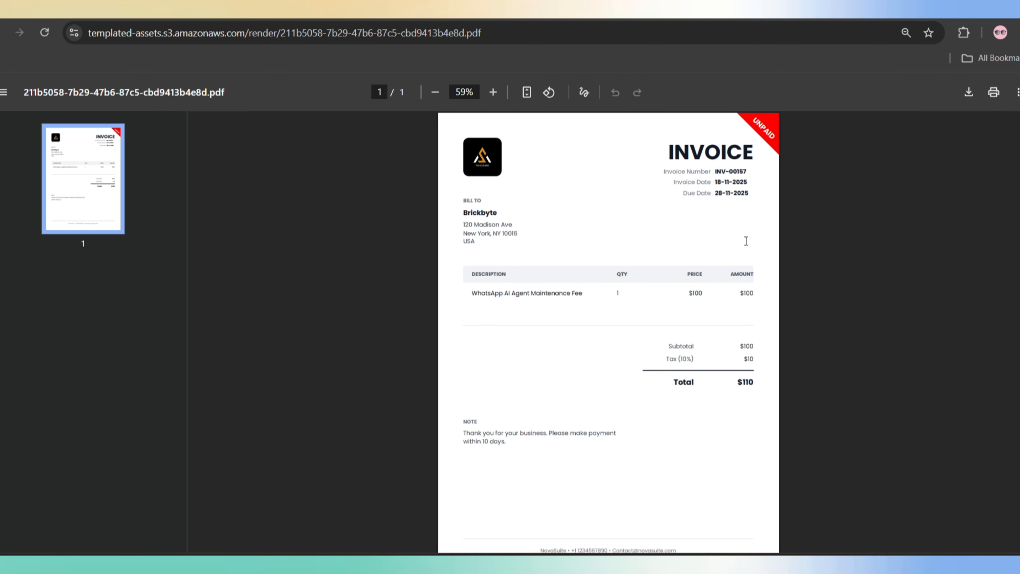
drag(743, 175, 707, 189)
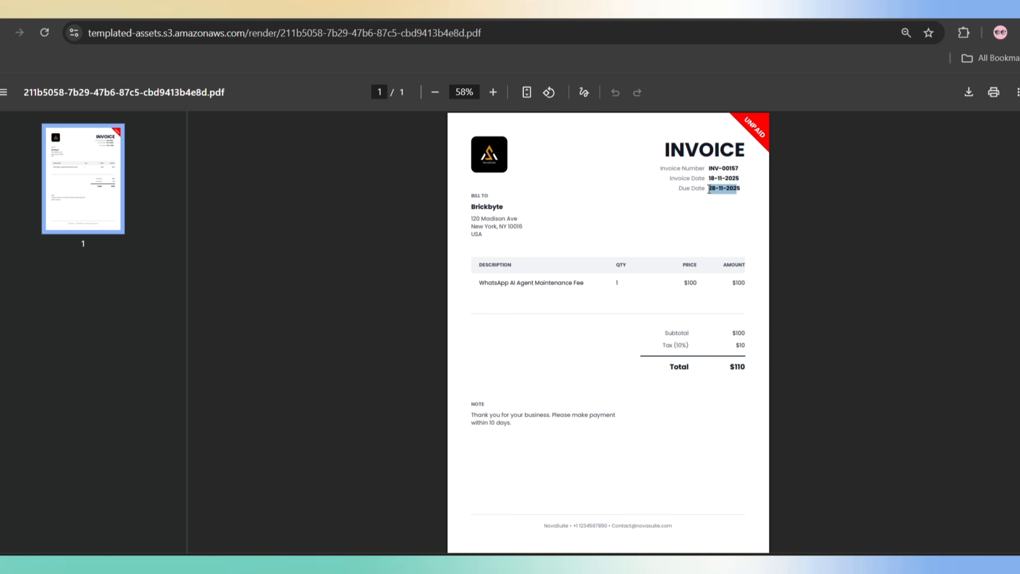
click(707, 189)
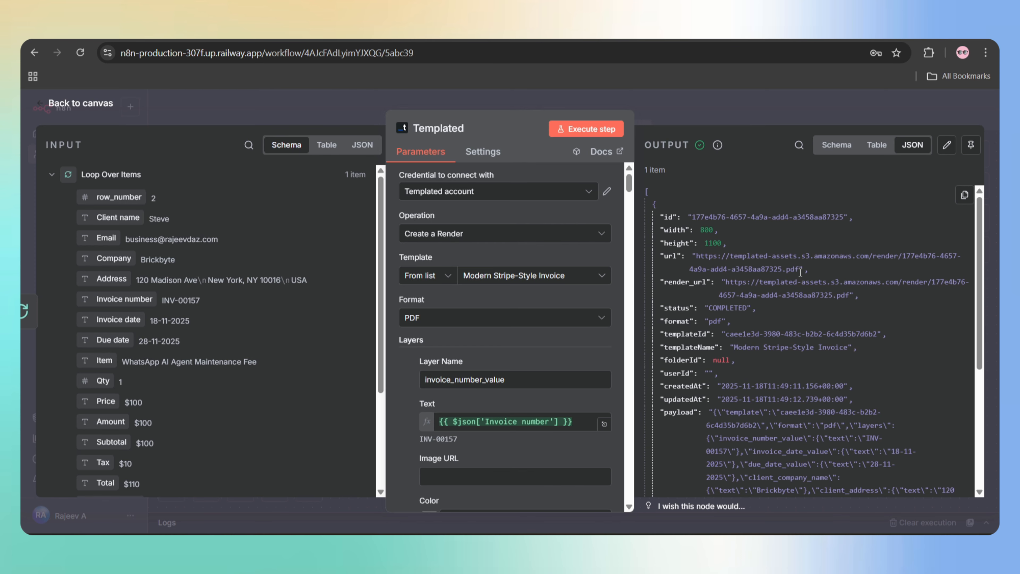
drag(799, 268, 699, 260)
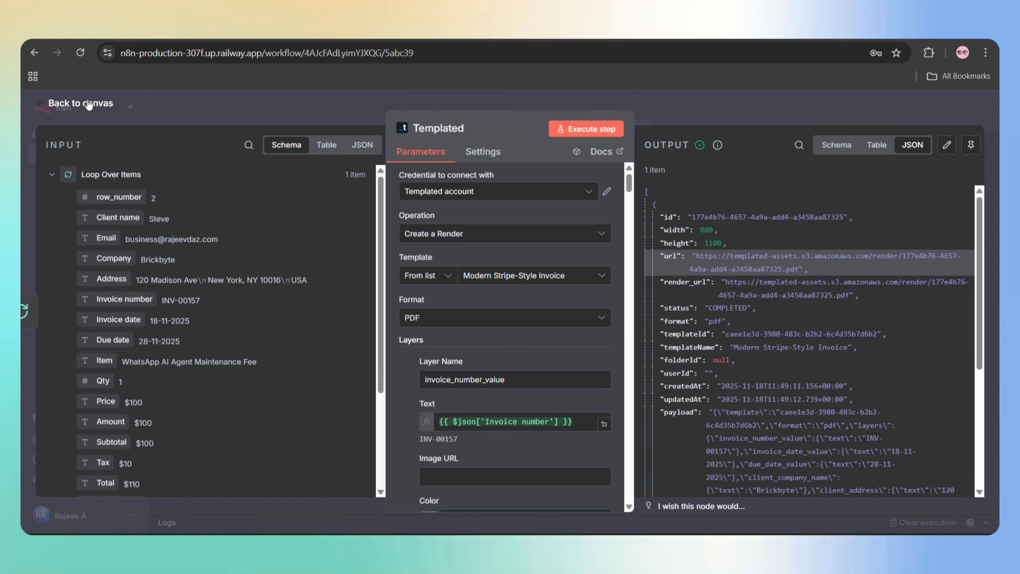
- Add an HTTP Request node after Templated that downloads the mapped render url, and run it
click(101, 104)
click(730, 339)
text(http)
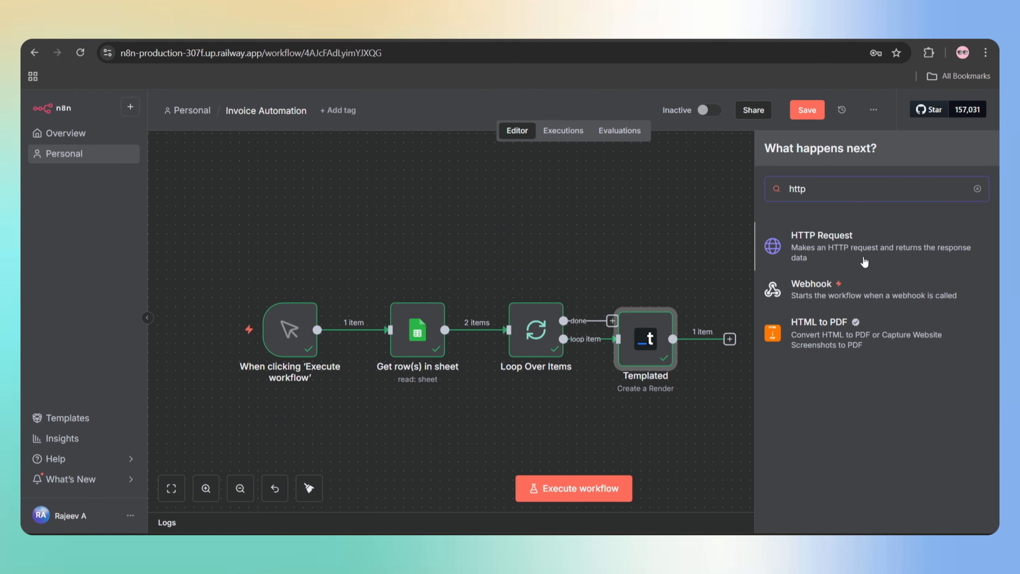
click(887, 247)
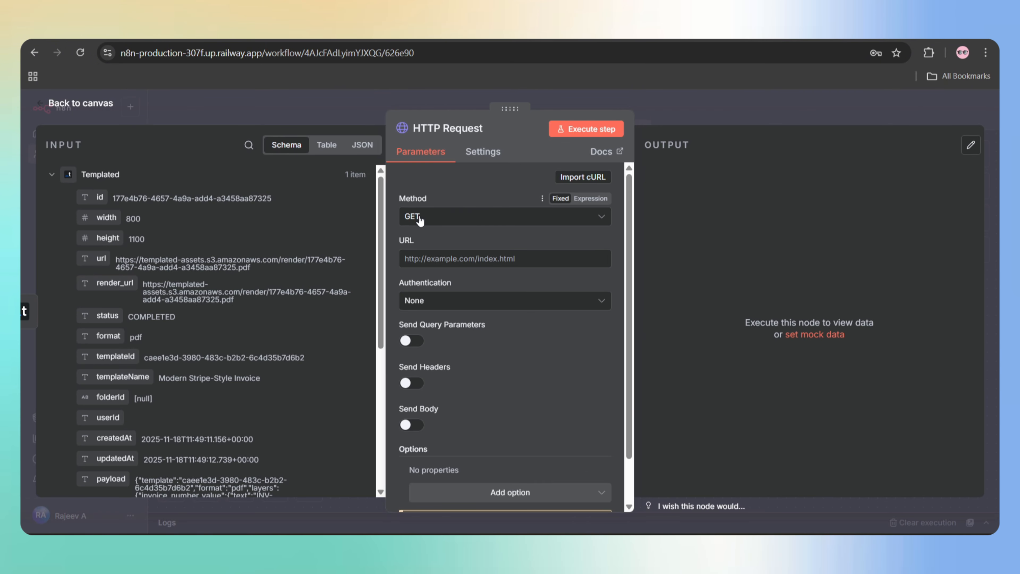
click(419, 257)
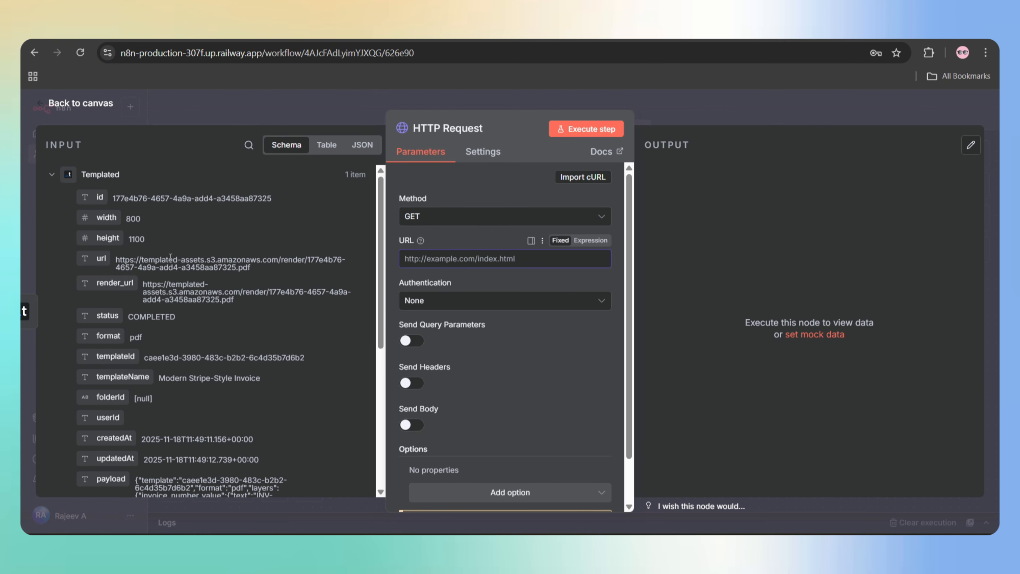
drag(100, 258, 417, 261)
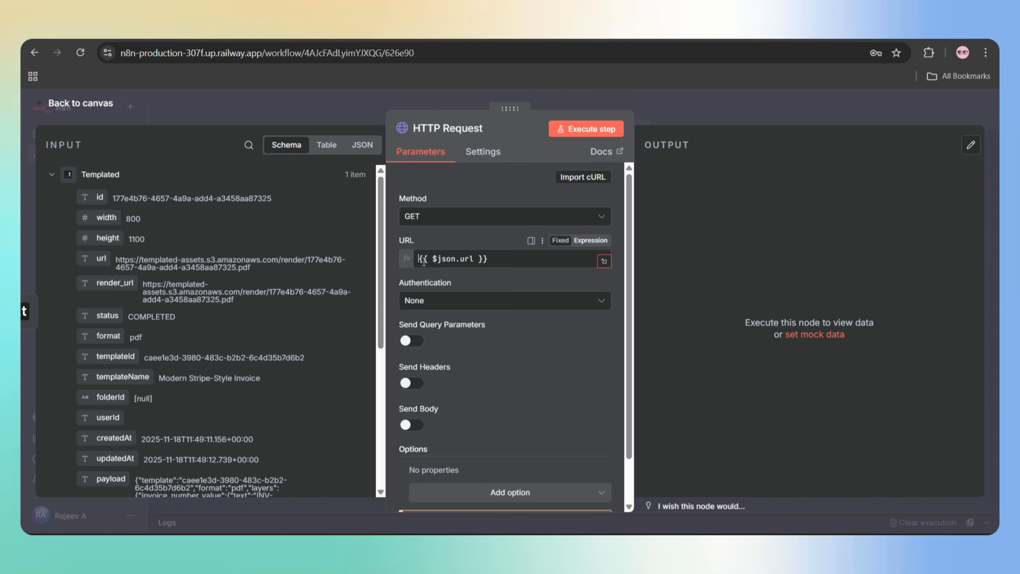
click(601, 130)
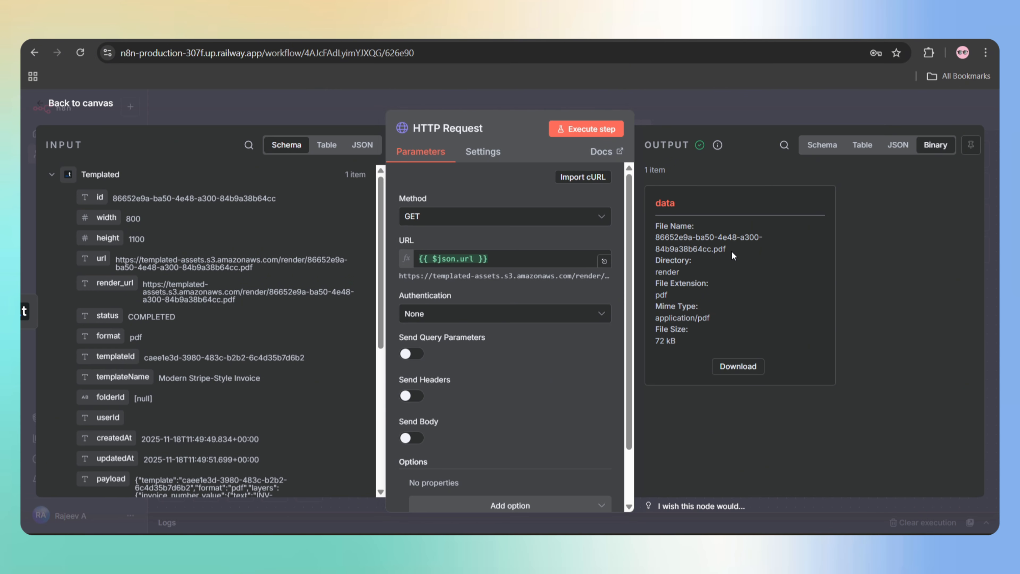
- Check the downloaded 72 kB PDF's file name and expand the Get row(s) in sheet input fields
drag(729, 250, 657, 241)
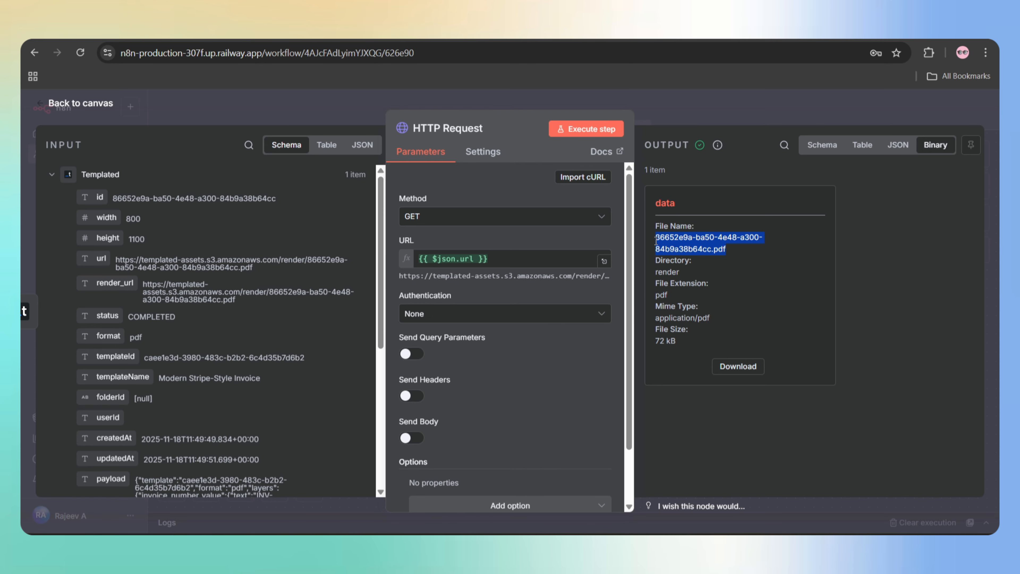
scroll(272, 356, down, 5)
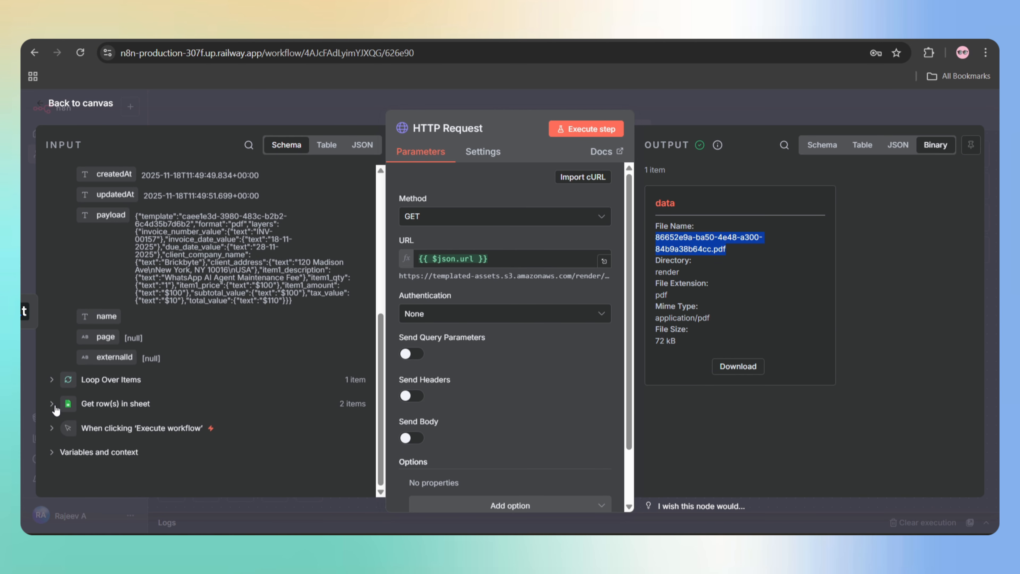
click(54, 405)
scroll(65, 405, down, 4)
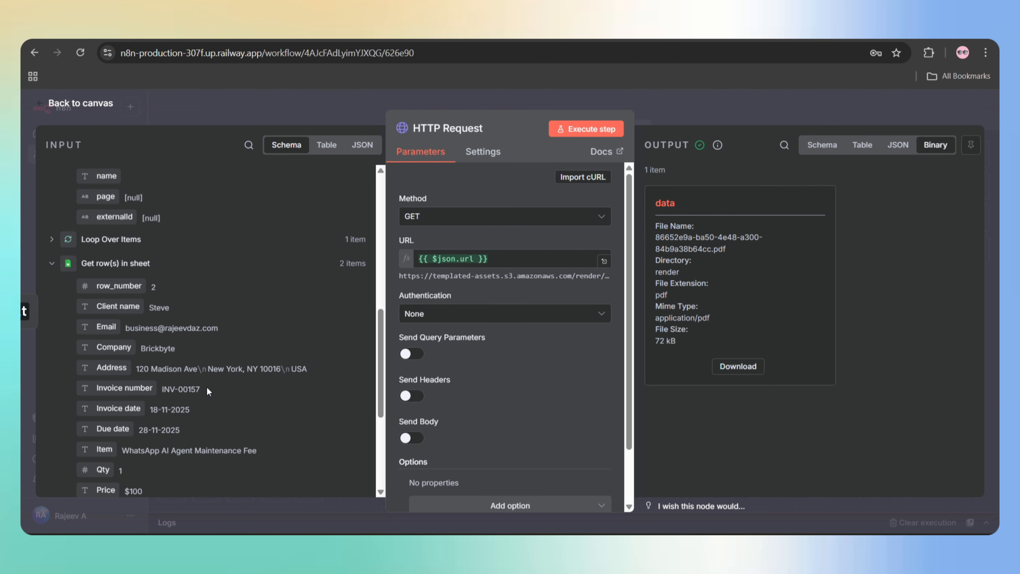
- Add a JavaScript Code node after HTTP Request with code renaming the PDF to the invoice number
click(80, 105)
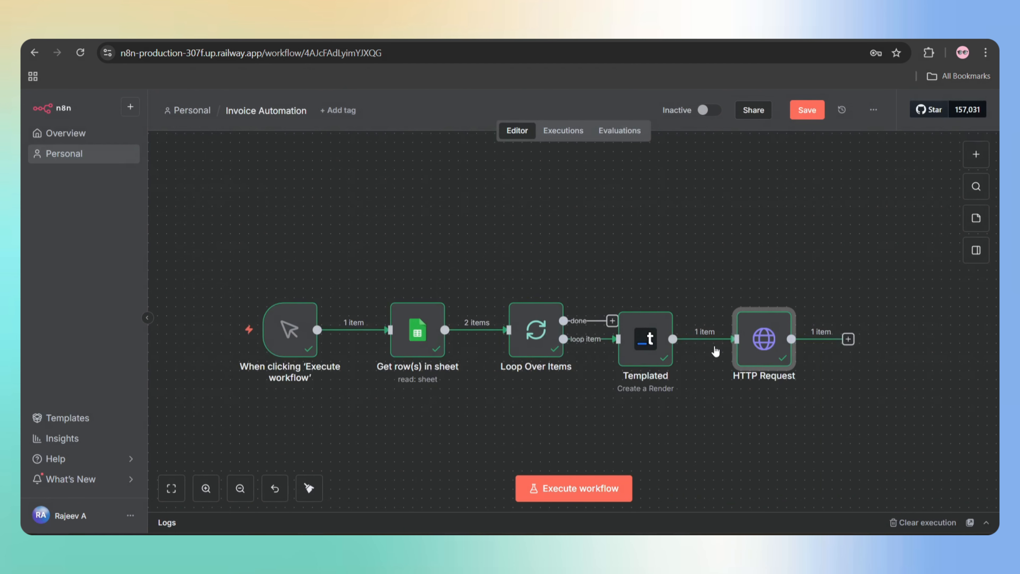
click(848, 339)
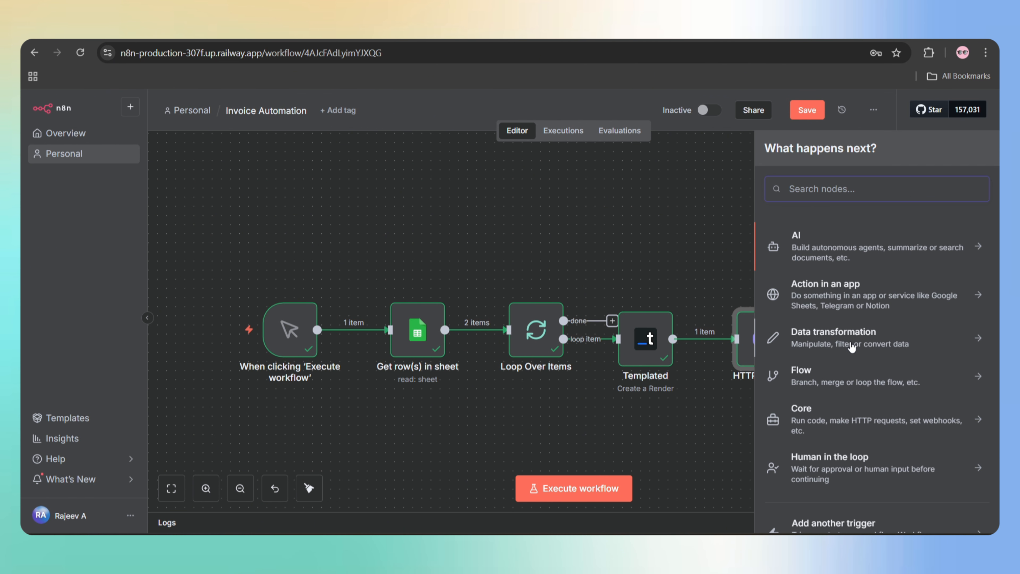
text(code)
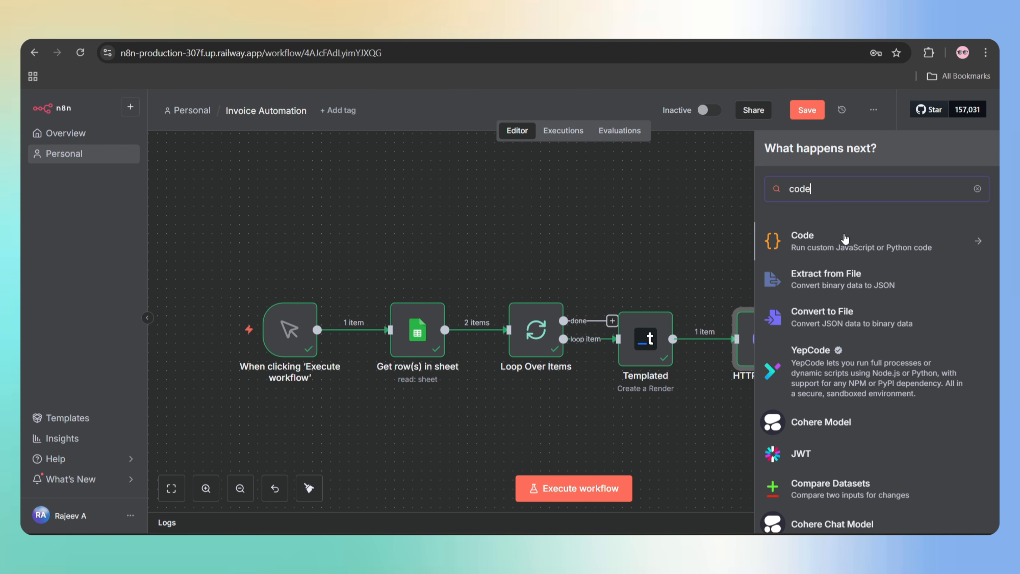
click(845, 240)
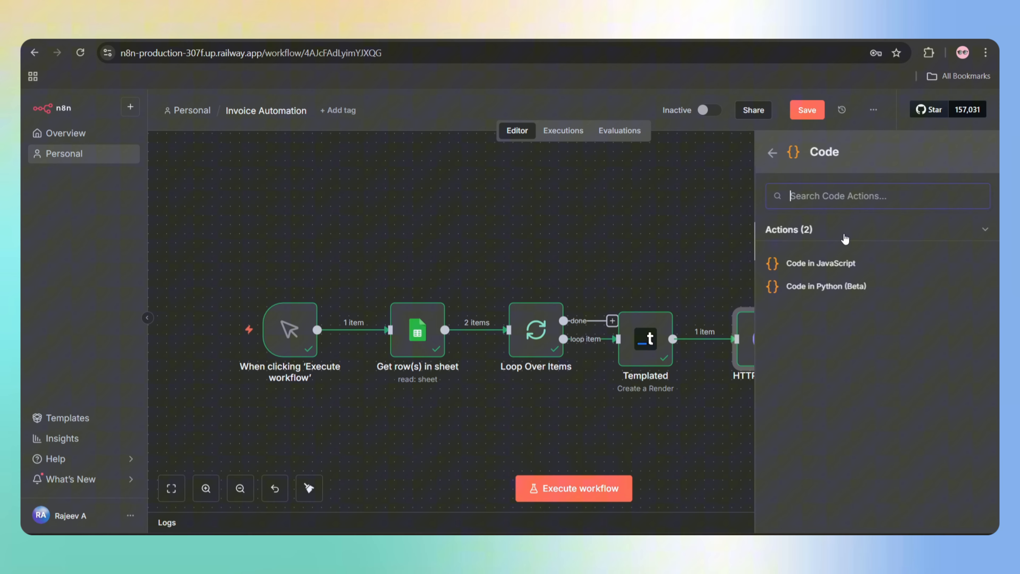
click(831, 263)
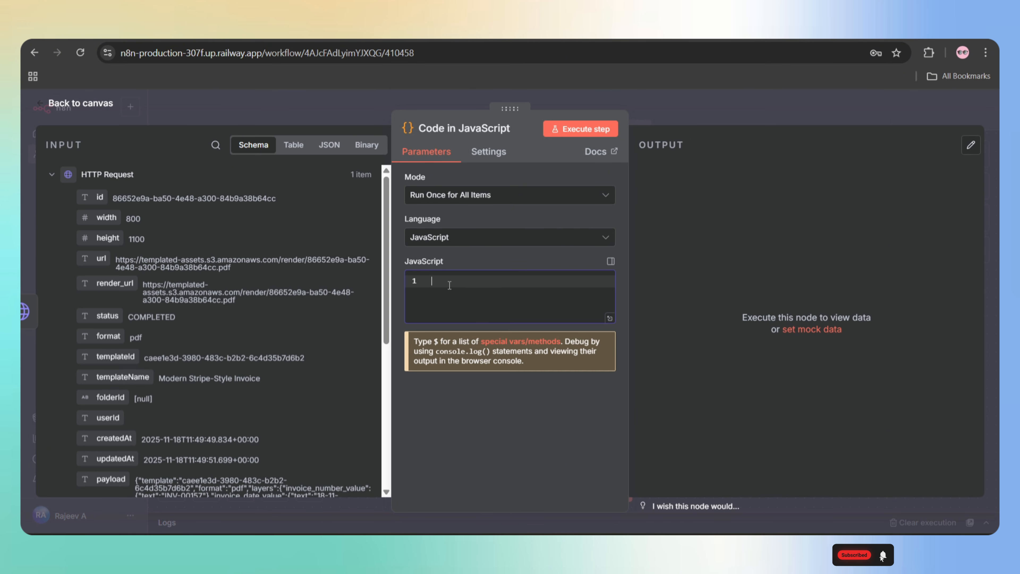
key(ctrl+v)
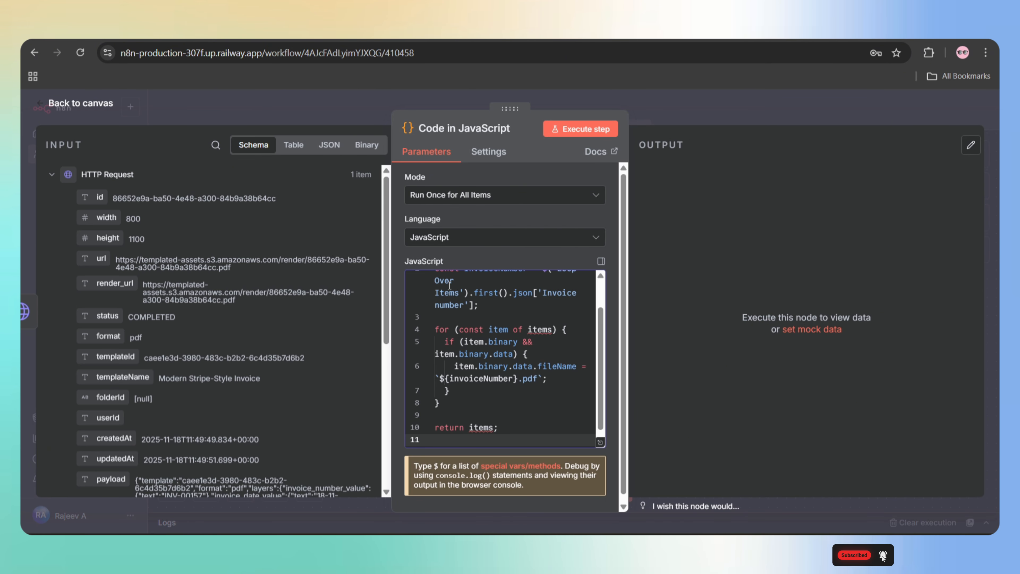
- Run the Code node, confirm the output file INV-00157.pdf, and return to the canvas
scroll(499, 329, up, 2)
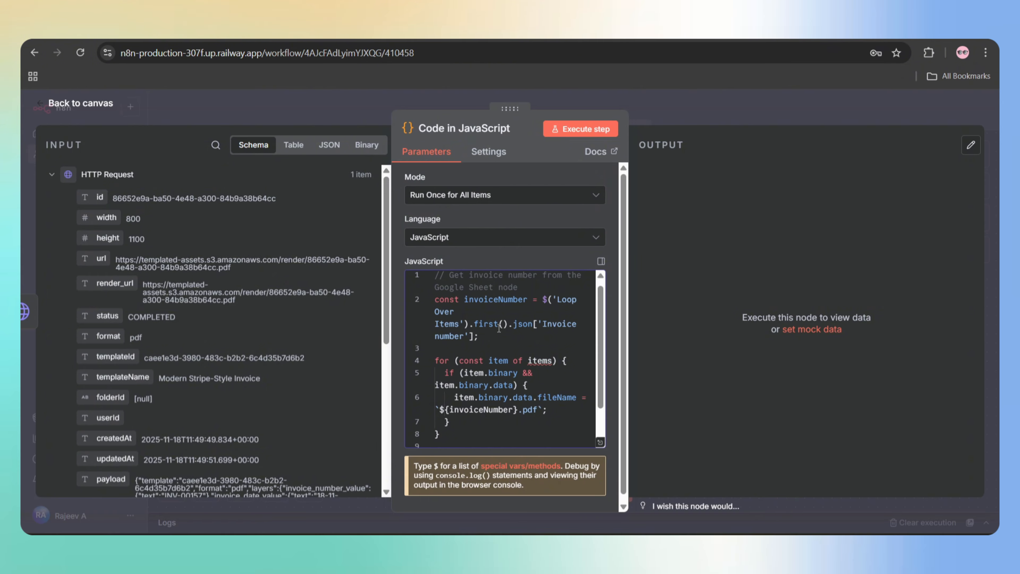
scroll(499, 328, up, 1)
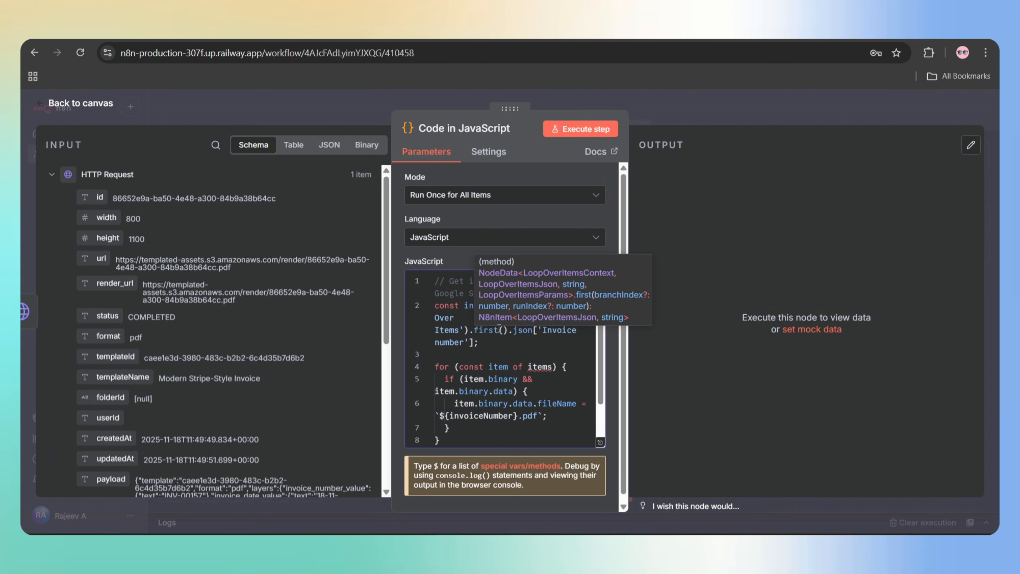
click(572, 128)
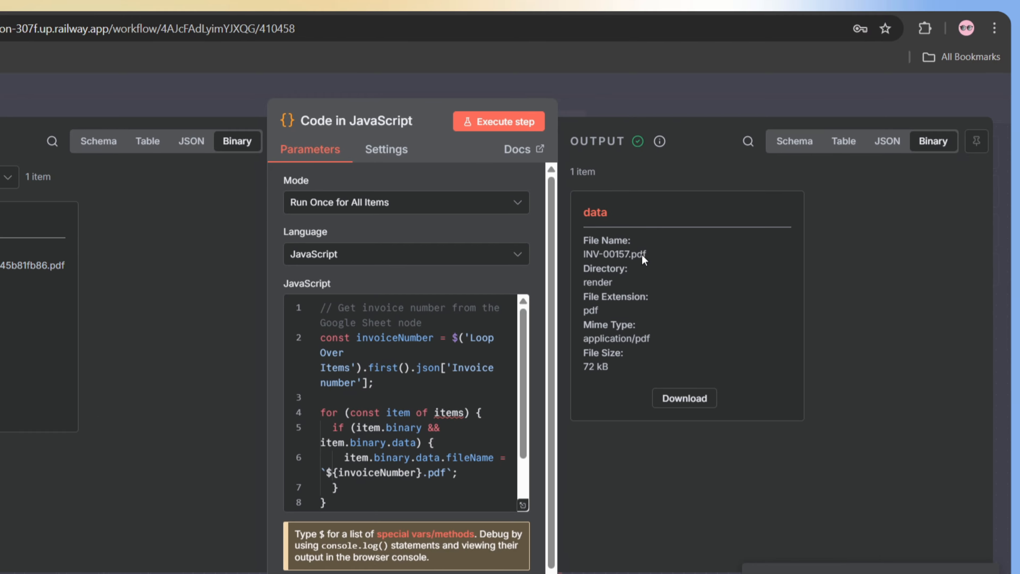
drag(641, 255, 582, 256)
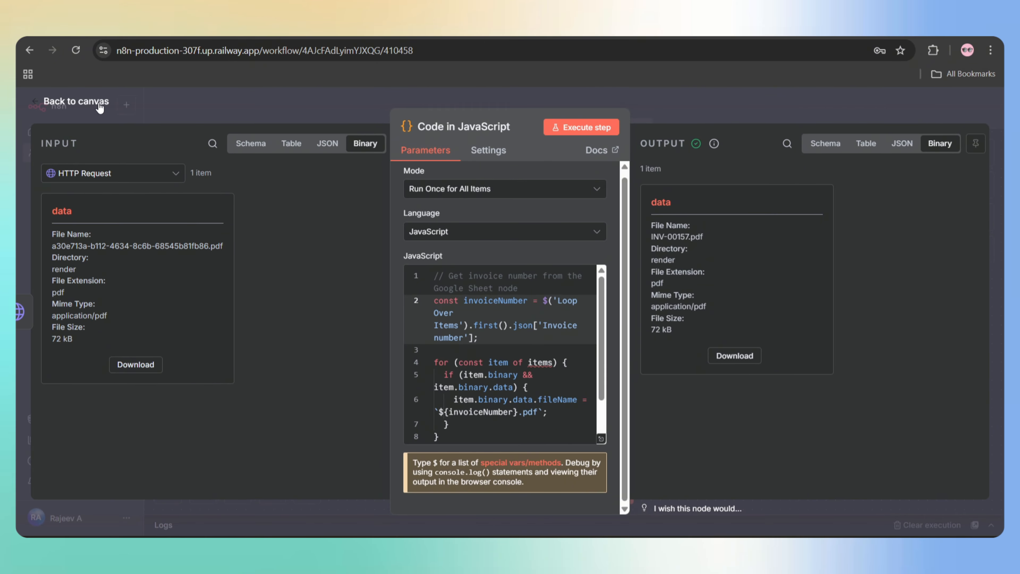
click(76, 101)
- Add a Gmail 'Send a message' node after the Code node, using the other Gmail account
click(843, 301)
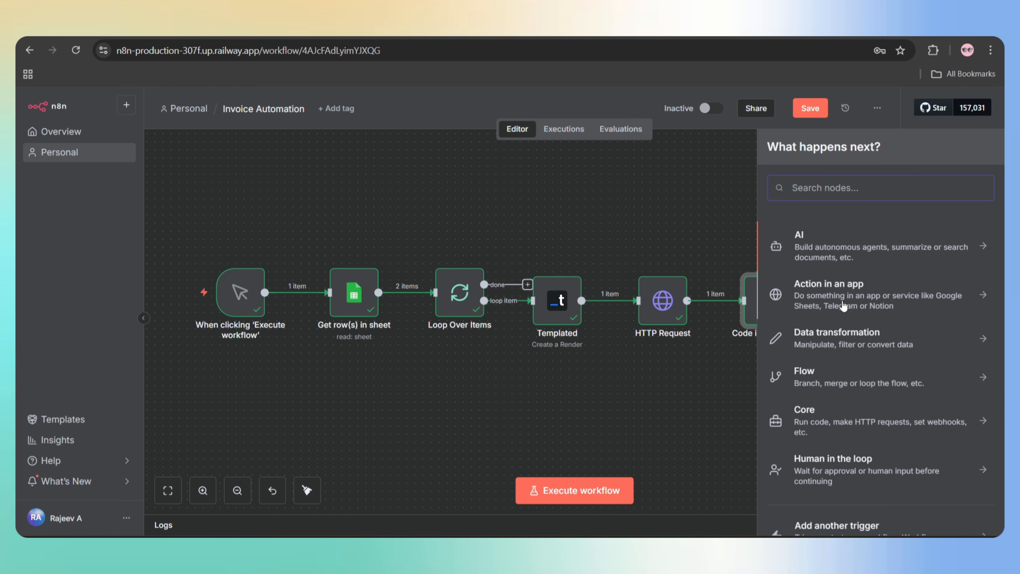
text(smtp)
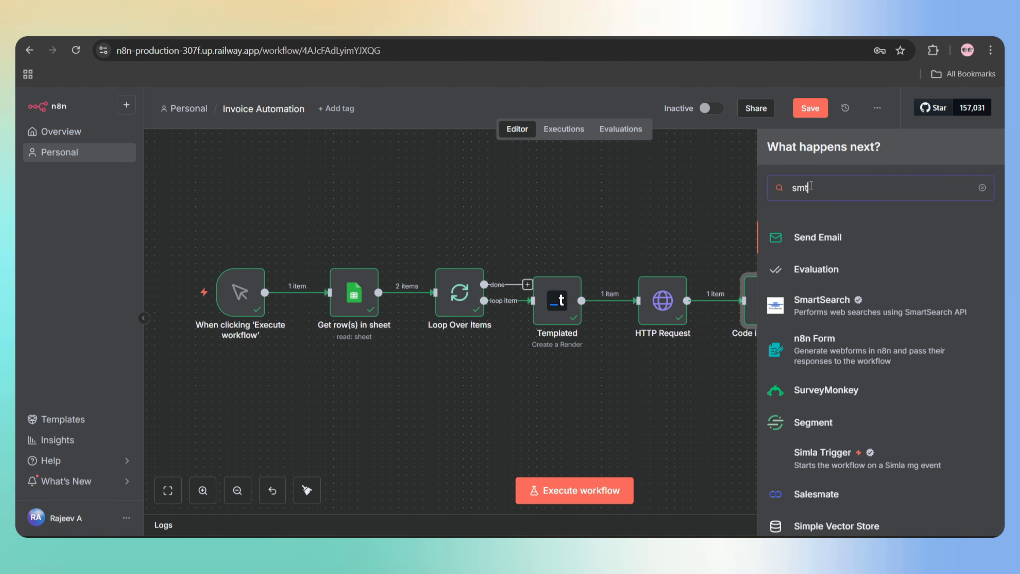
key(BackSpace)
key(BackSpace)
key(BackSpace)
key(BackSpace)
text(outloo)
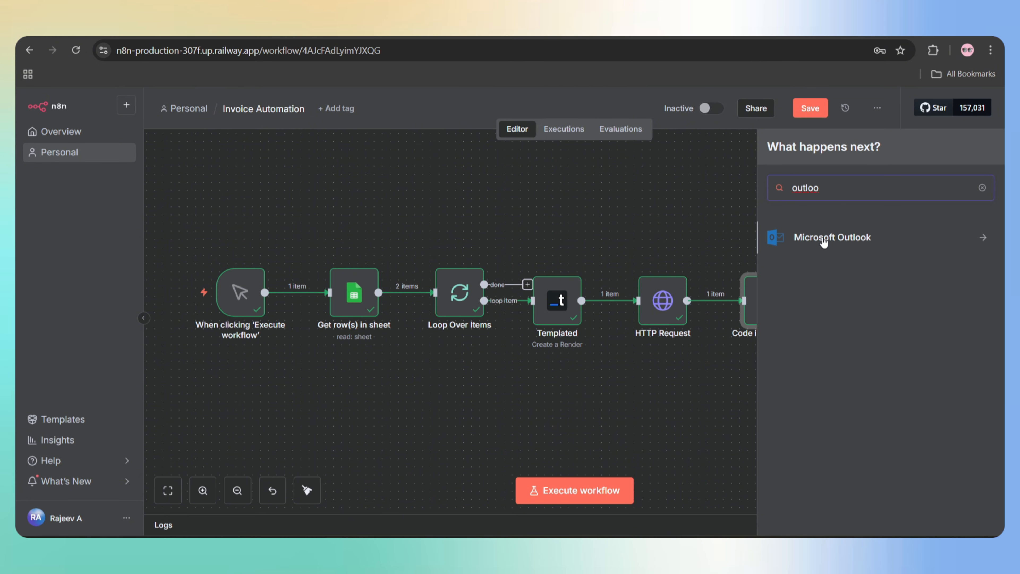
key(ctrl+a)
key(BackSpace)
text(gmail)
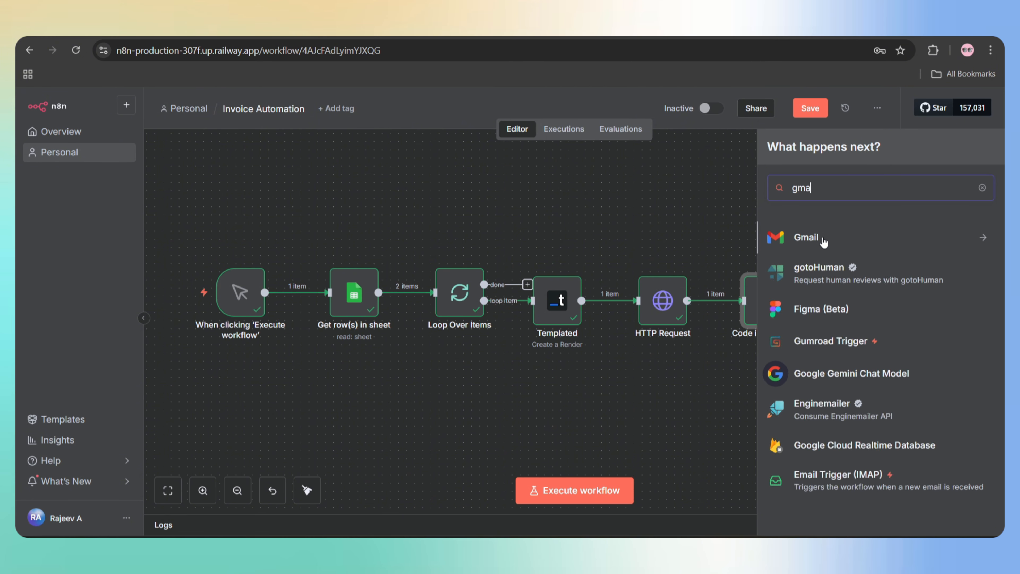
click(981, 243)
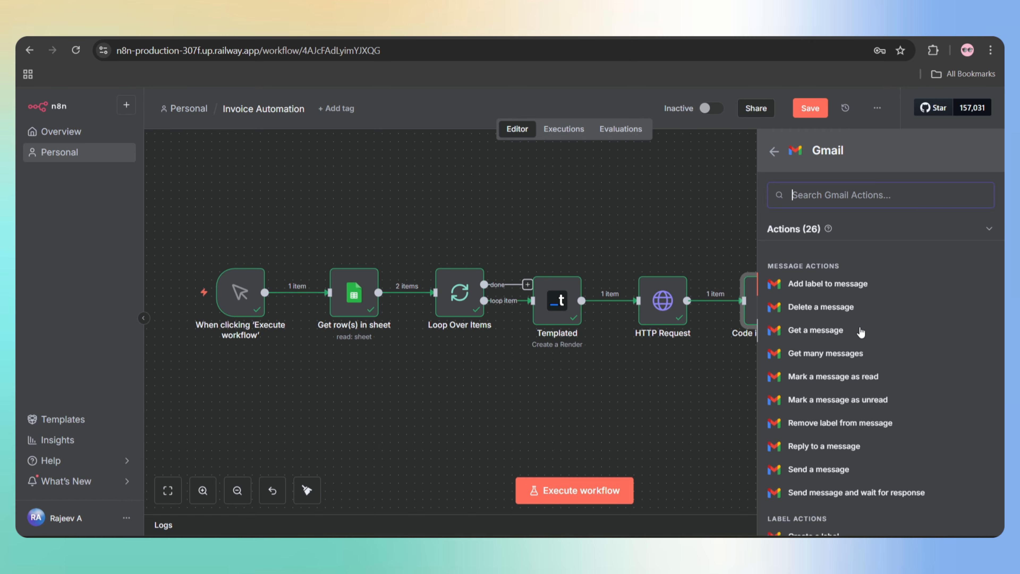
click(816, 446)
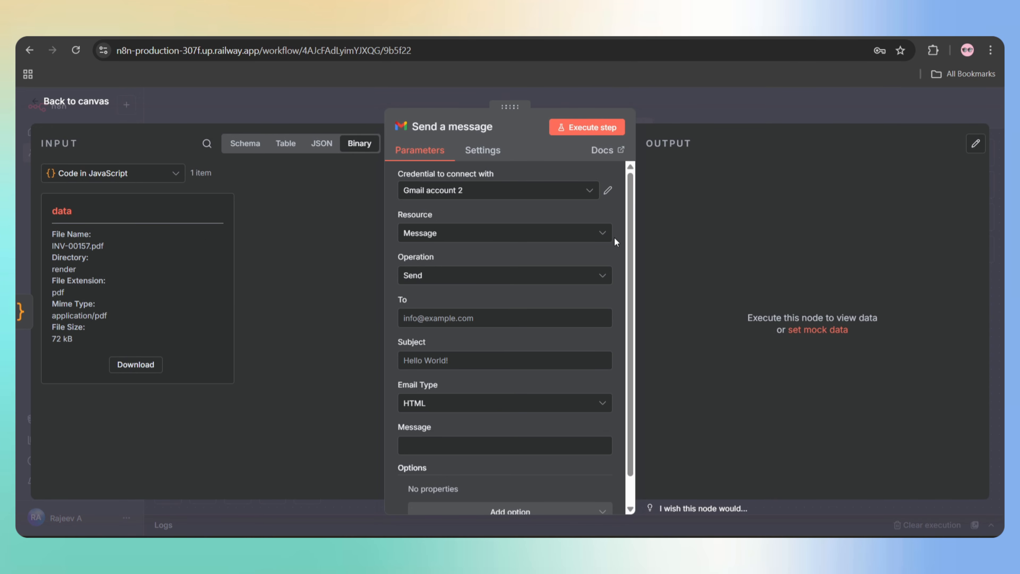
click(543, 197)
click(491, 227)
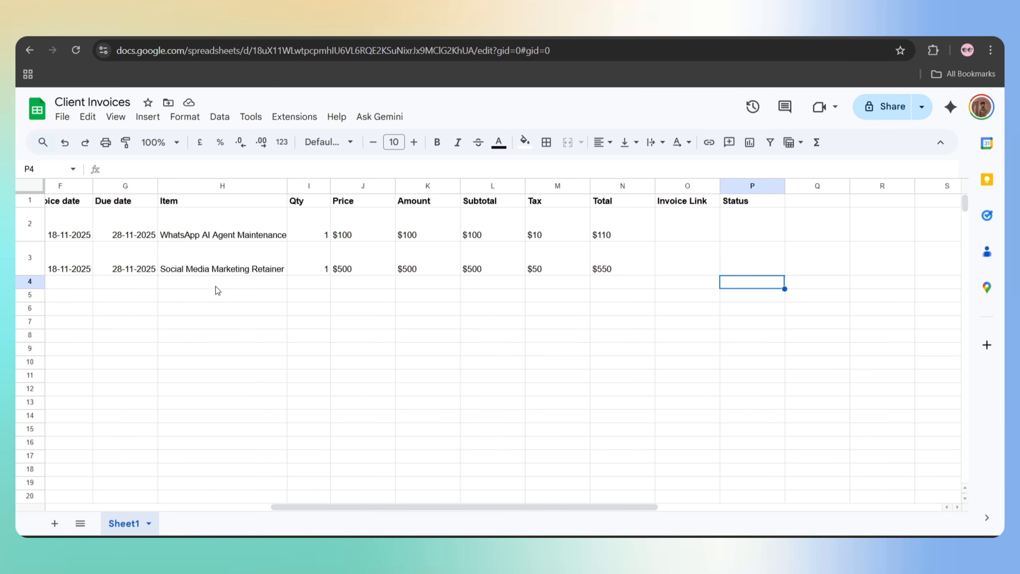
- Map the Loop Over Items row's Email into the To field
scroll(215, 286, left, 10)
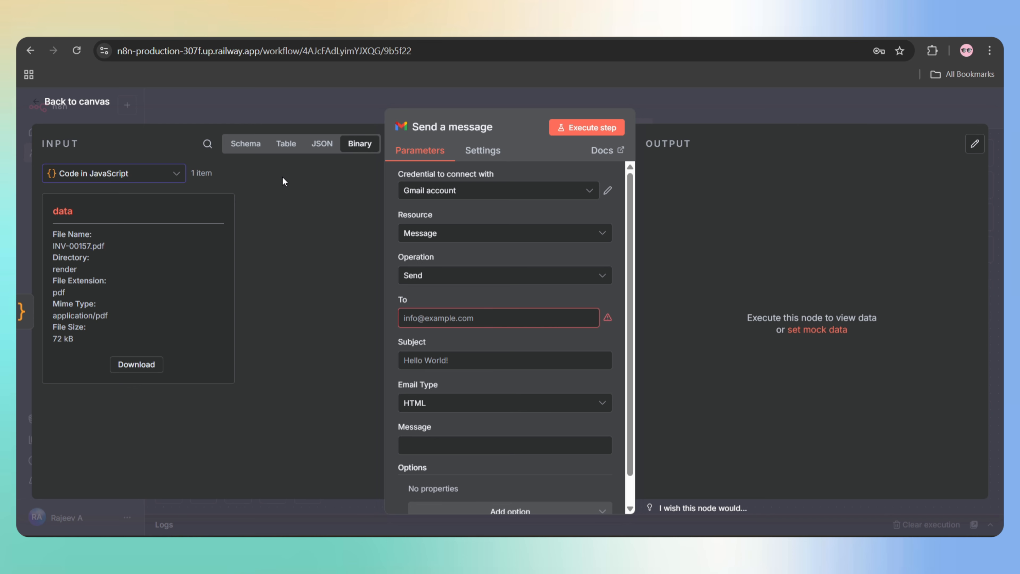
click(322, 145)
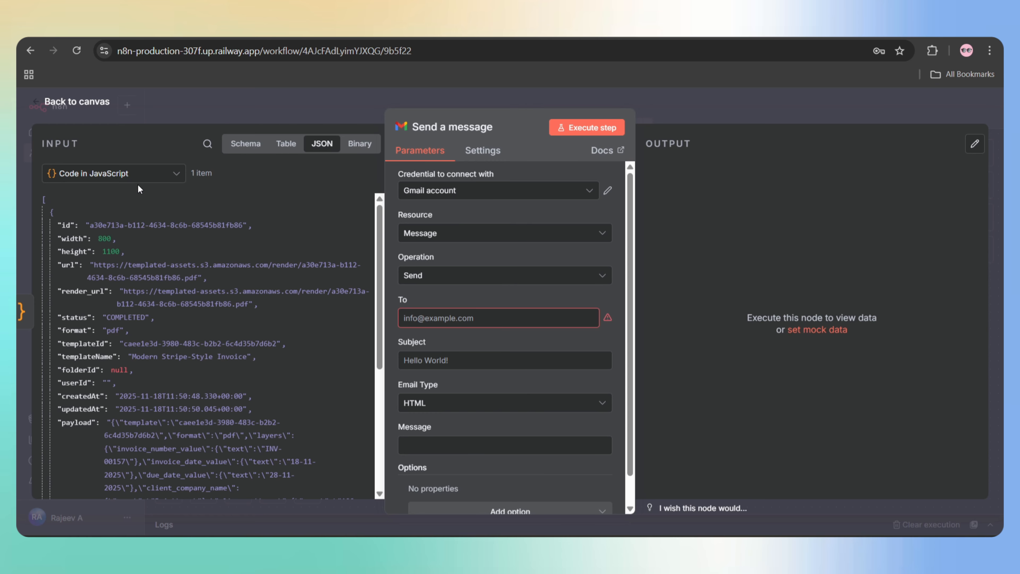
click(140, 176)
click(137, 269)
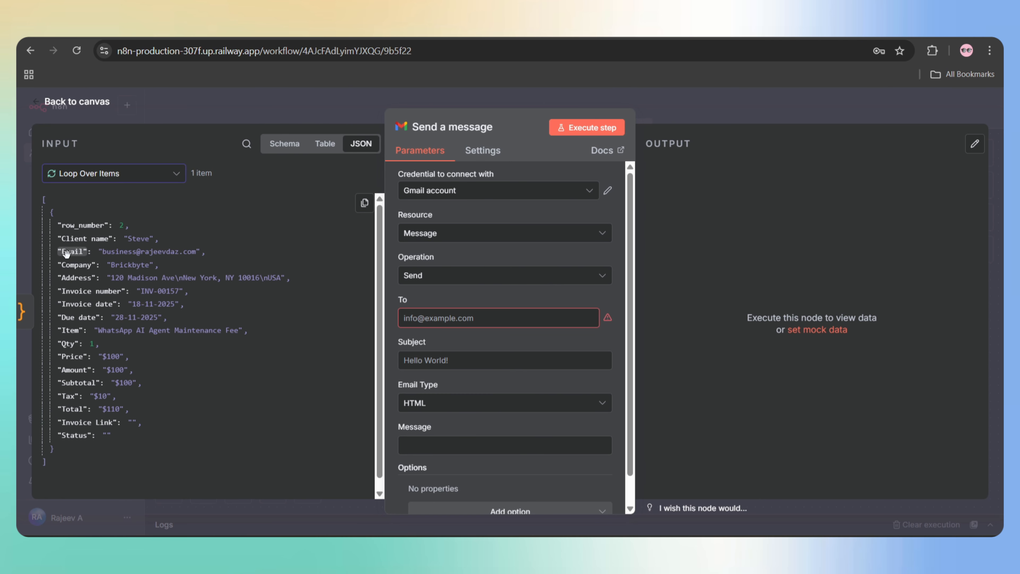
drag(66, 252, 426, 319)
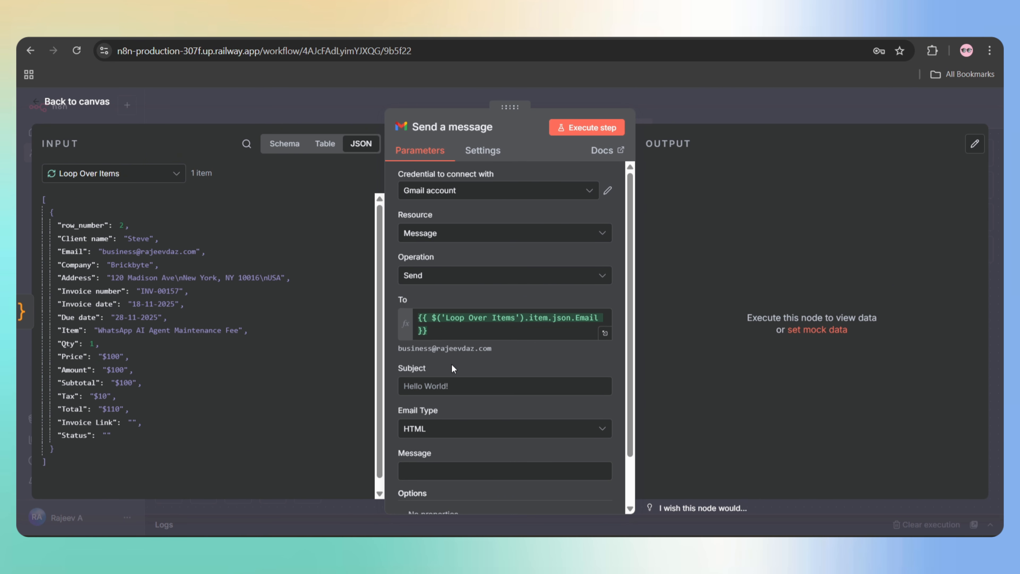
- Build the subject 'Invoice <Invoice number> – Payment Due on <Due date>' from the row's fields
scroll(458, 364, down, 2)
click(412, 329)
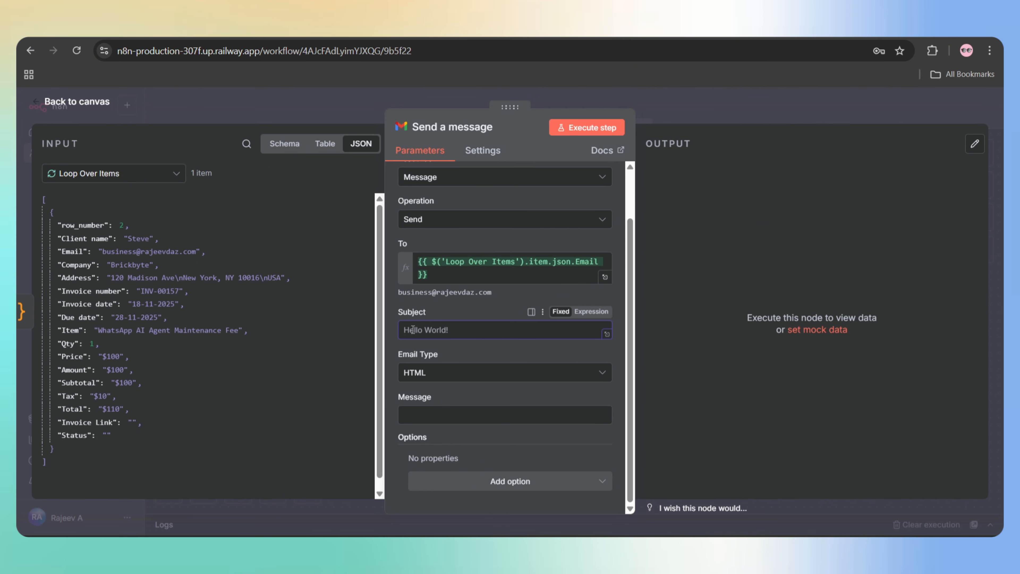
click(409, 418)
click(420, 334)
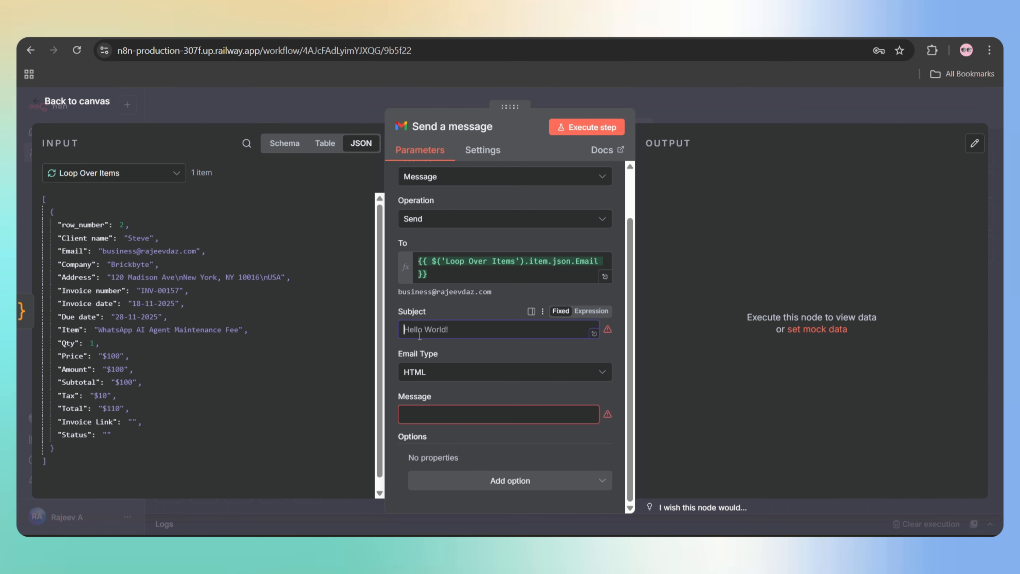
text(Invoice {{invoice_number}} - Payment Due on {{due_date}})
drag(538, 332, 460, 332)
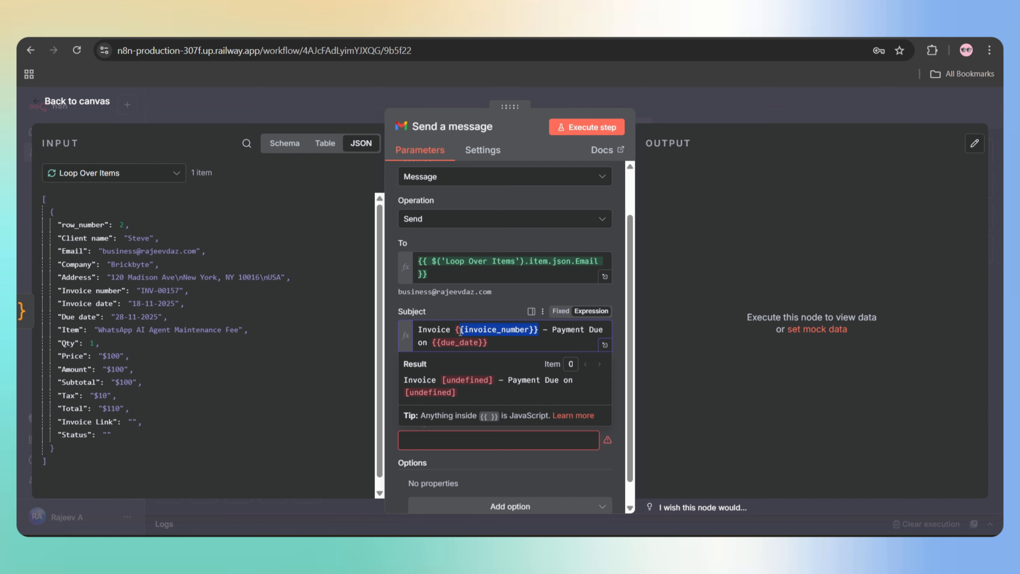
drag(85, 290, 418, 356)
key(BackSpace)
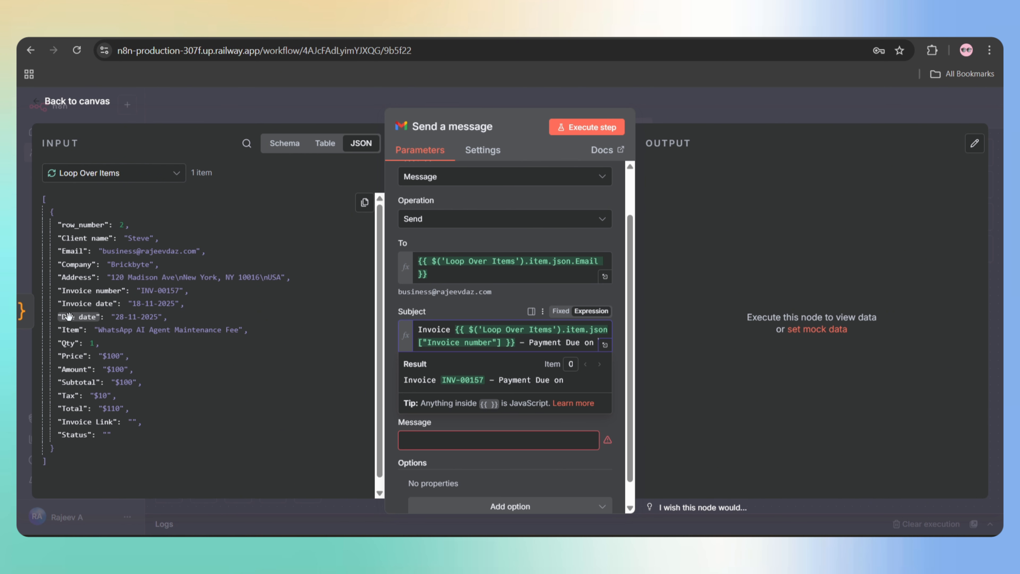
drag(78, 317, 607, 346)
click(607, 370)
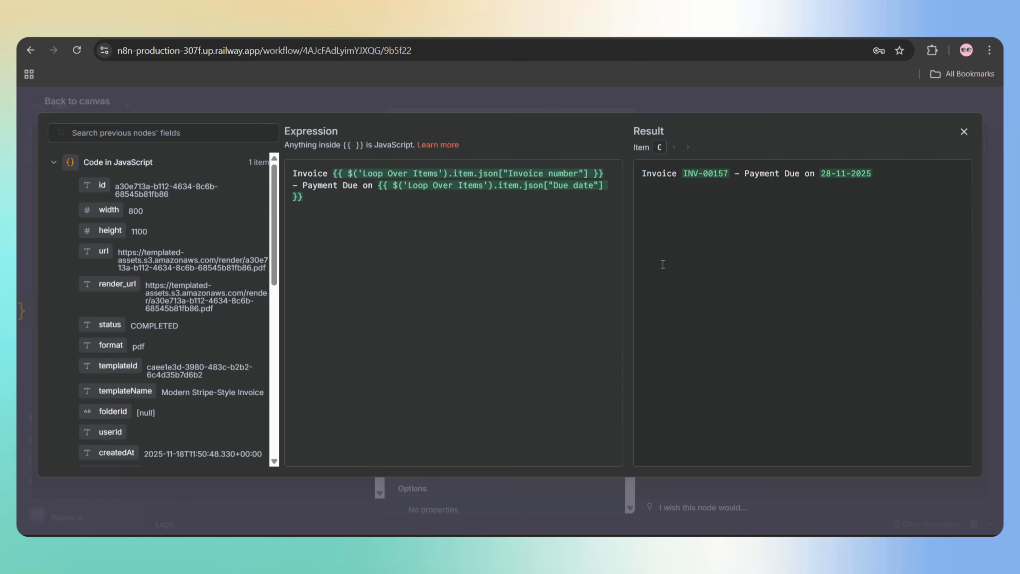
click(963, 131)
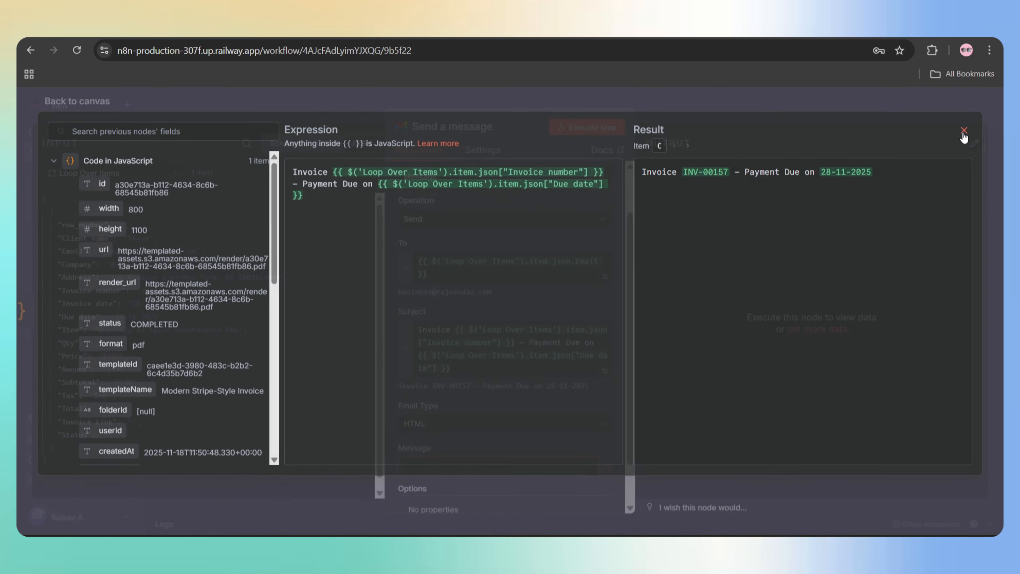
- Set Email Type to Text and switch the Message field to an expression
scroll(462, 401, down, 1)
click(432, 405)
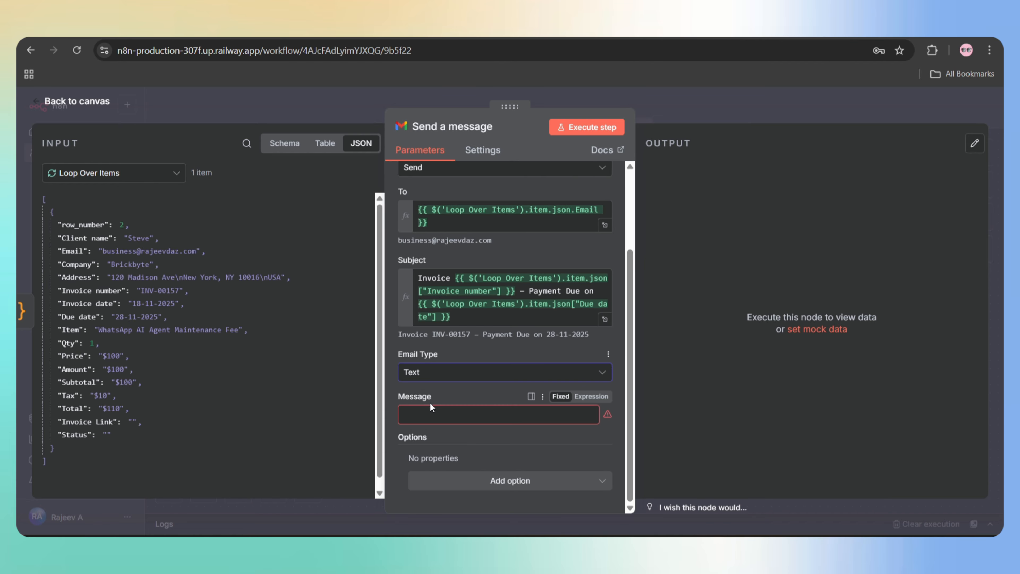
click(591, 396)
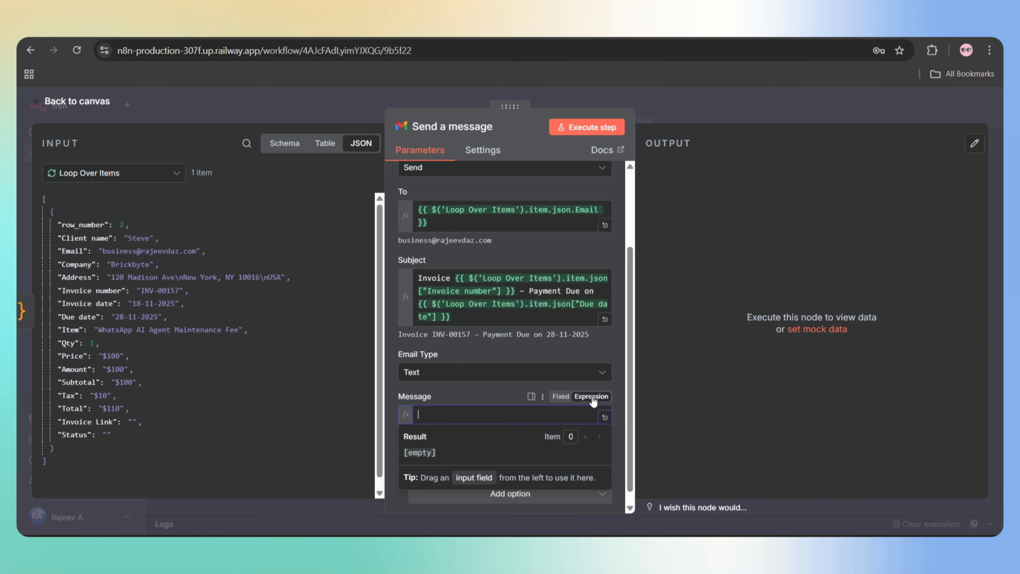
- Paste the invoice email body template and insert the row's Client name into the greeting
click(605, 417)
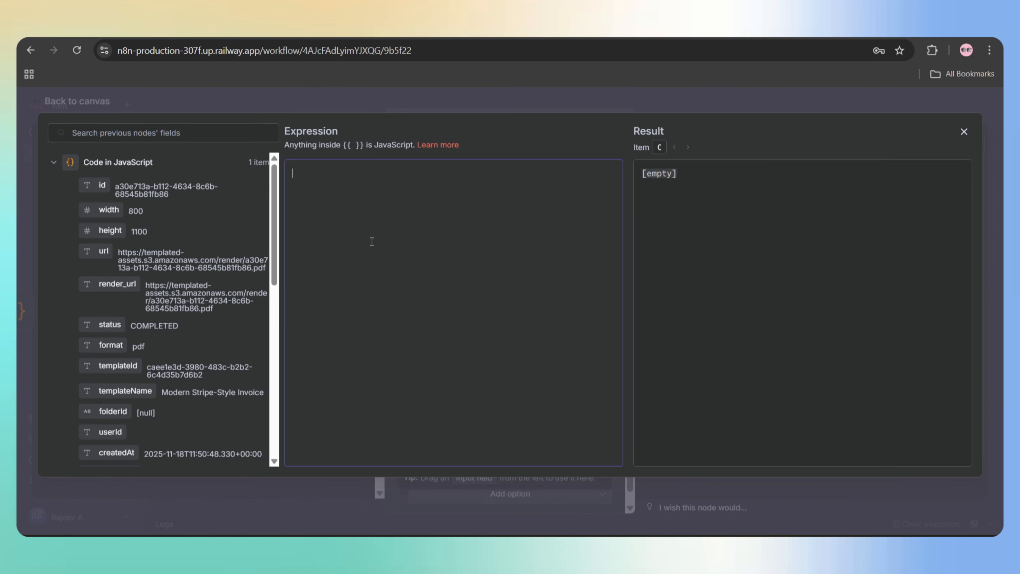
text(Hi {{client_name}},  Please find attached the invoice #{{invoice_number}} for {{amount}}. The payment is due on {{due_date}}.  If you have any questions or need clarification, feel free to reach out. Thank you for your business.  Warm regards, {{your_name}})
click(440, 231)
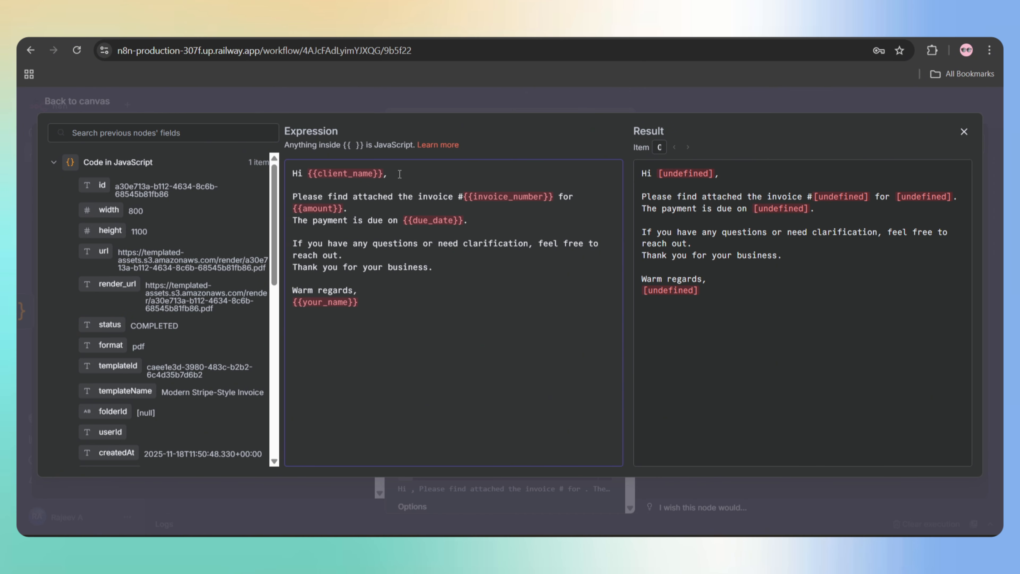
drag(384, 174, 308, 173)
key(BackSpace)
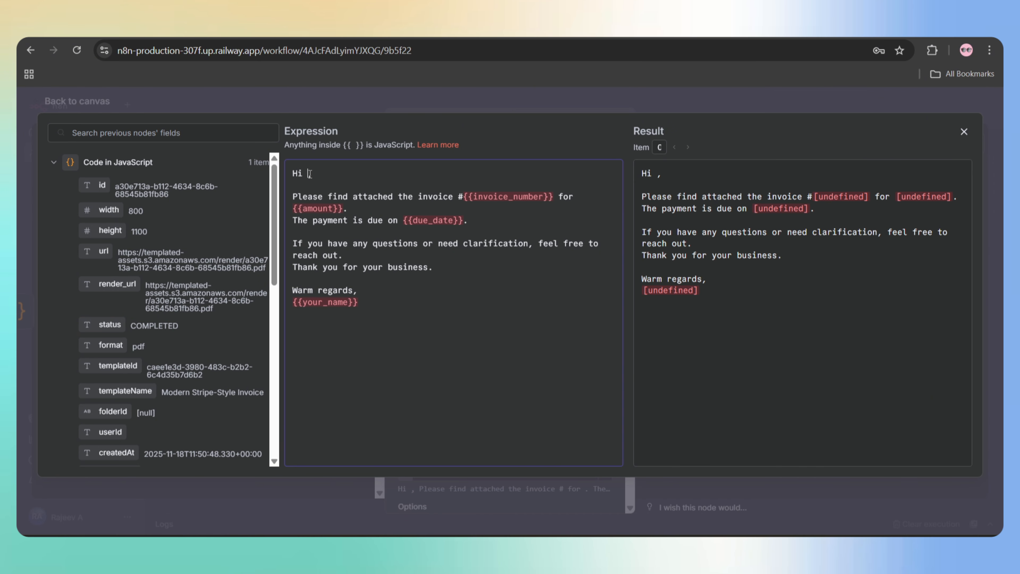
scroll(157, 320, down, 10)
click(53, 347)
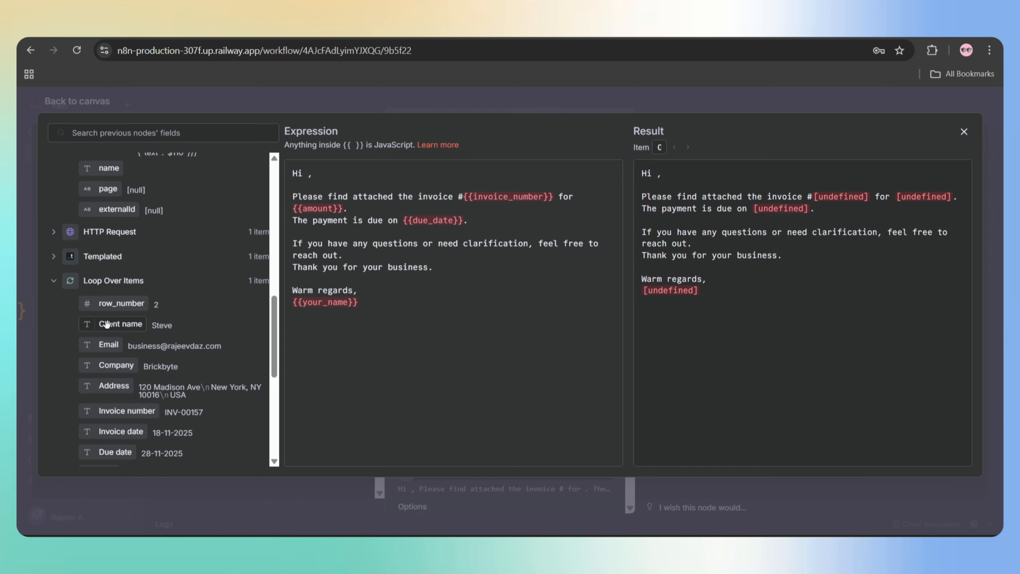
drag(139, 323, 319, 186)
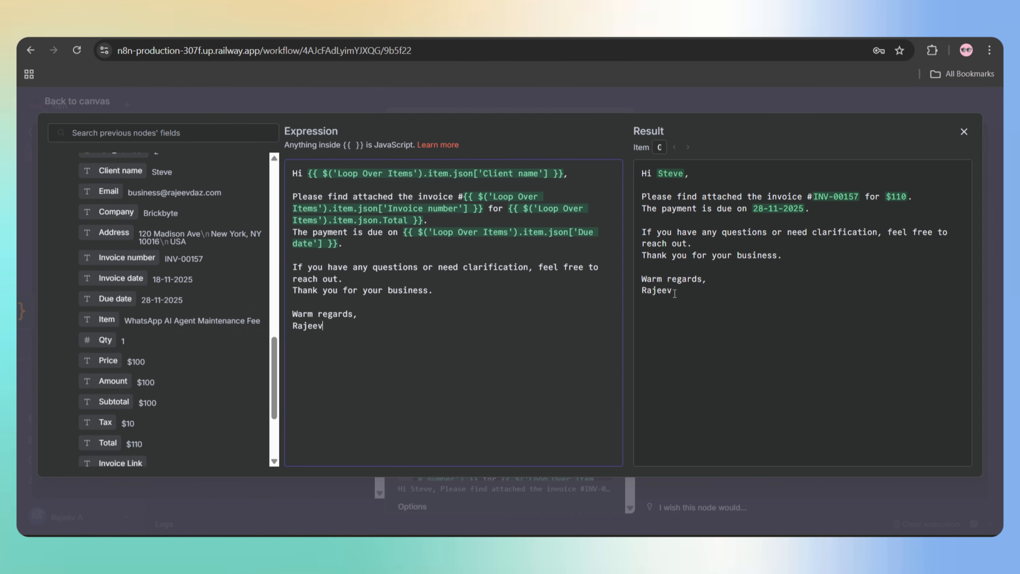
drag(674, 293, 641, 174)
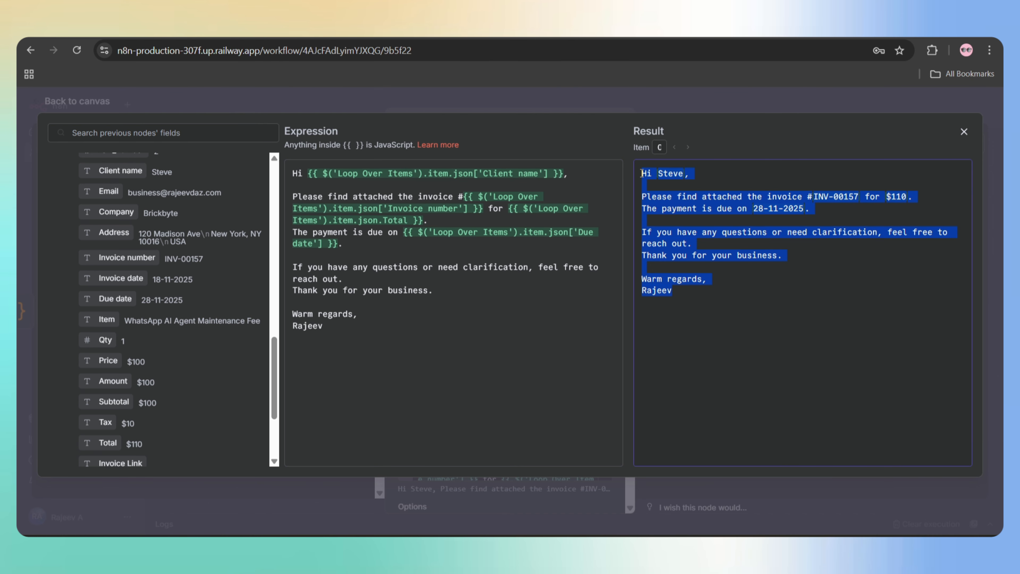
click(641, 174)
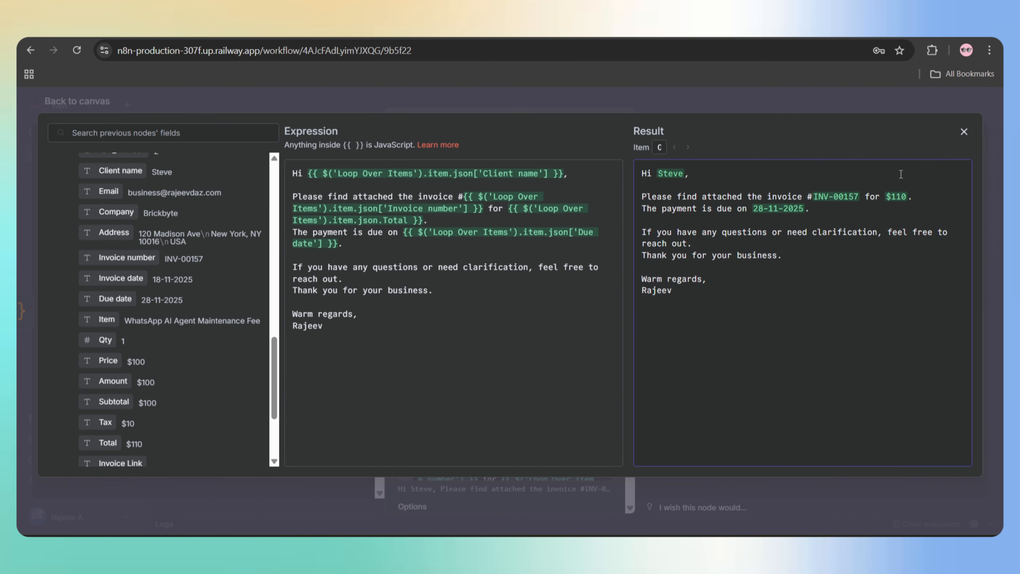
click(964, 133)
click(172, 173)
- Attach the binary 'data' file from the Code node's output to the email
click(104, 203)
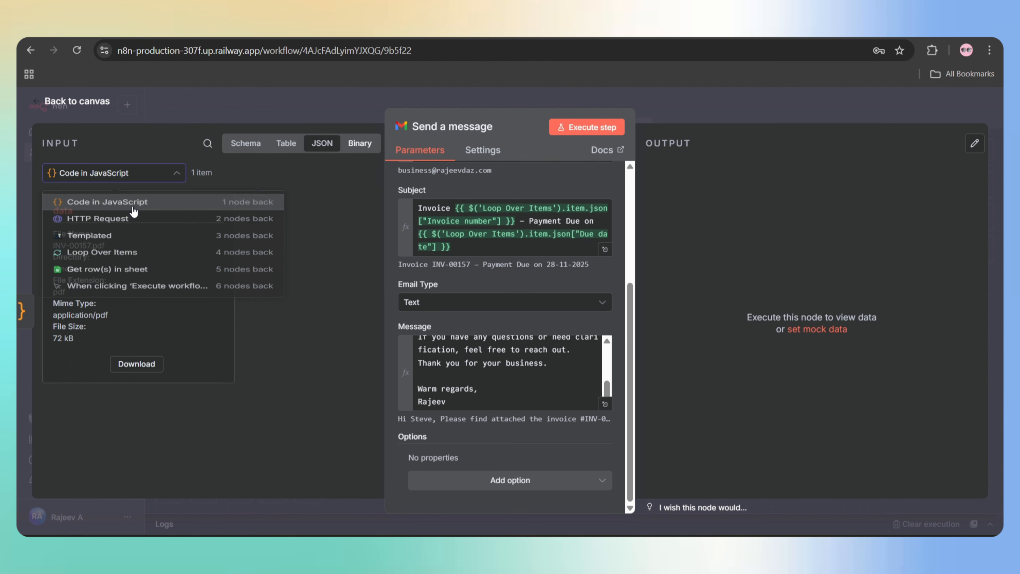
click(522, 480)
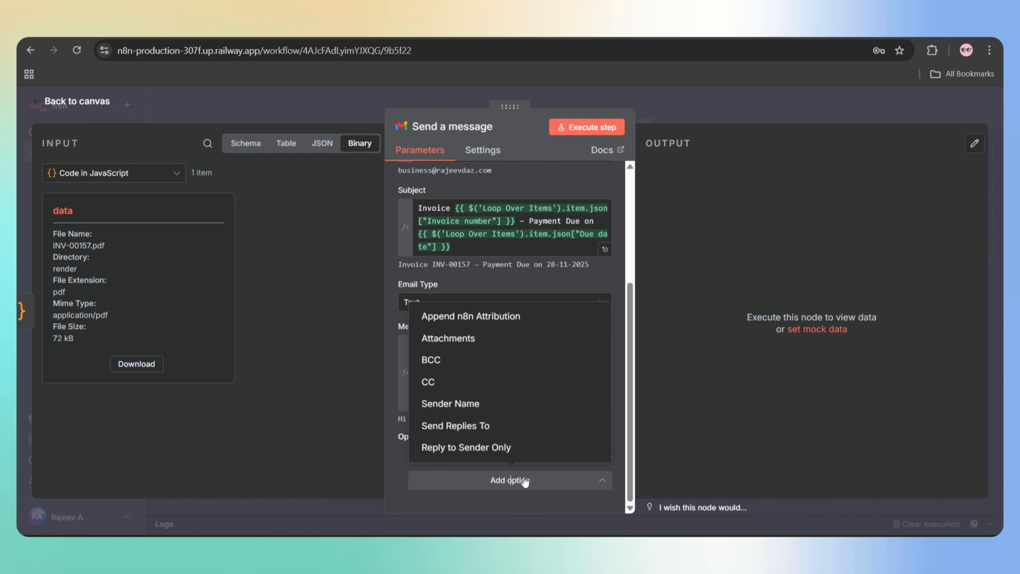
click(466, 339)
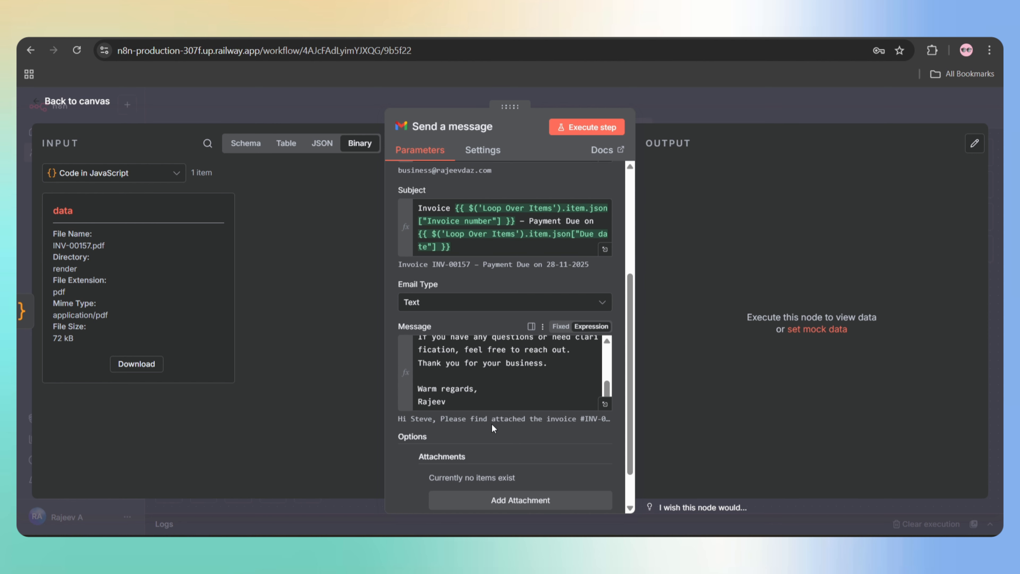
scroll(492, 424, down, 1)
click(524, 452)
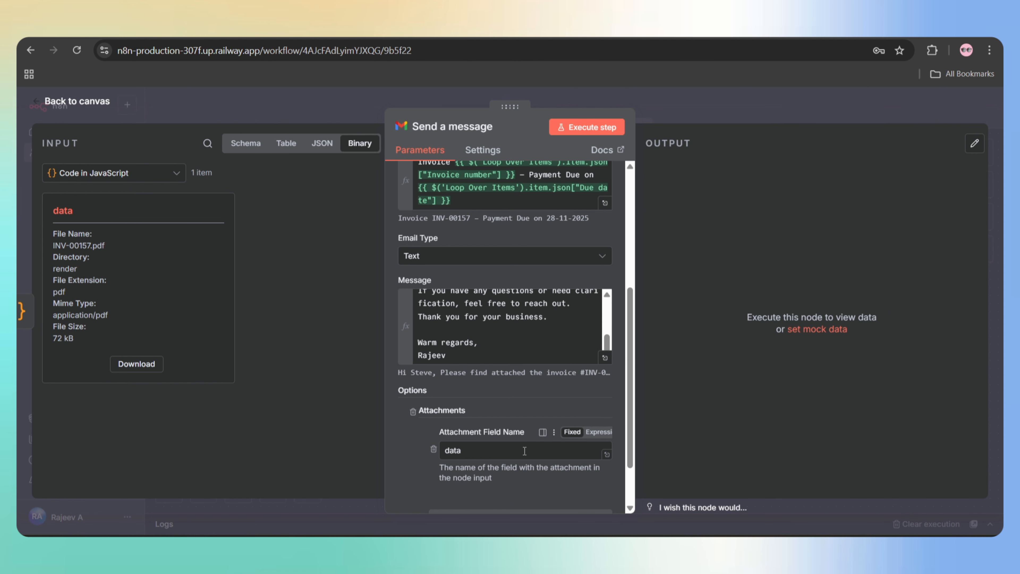
scroll(524, 450, down, 2)
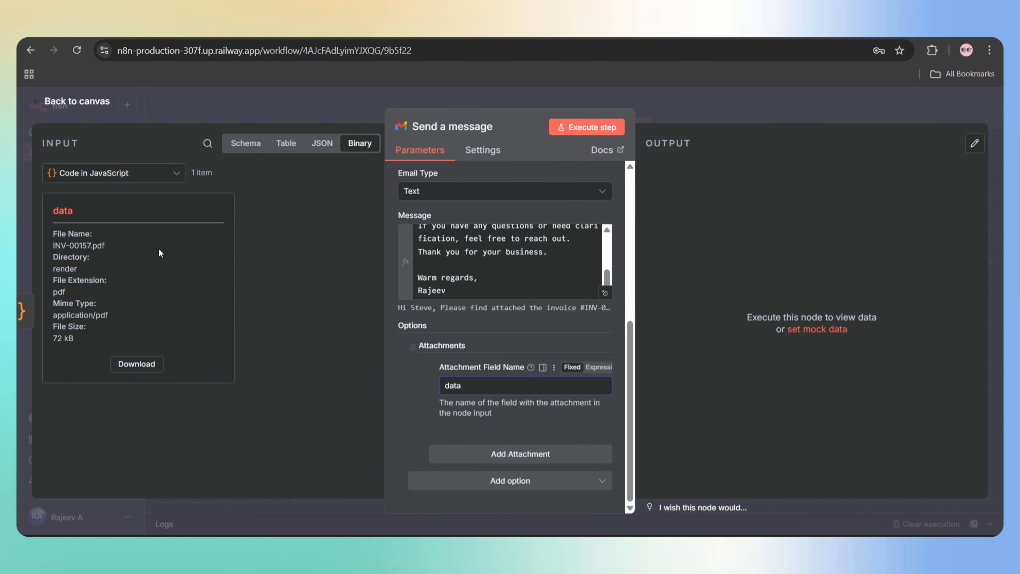
drag(77, 216, 53, 214)
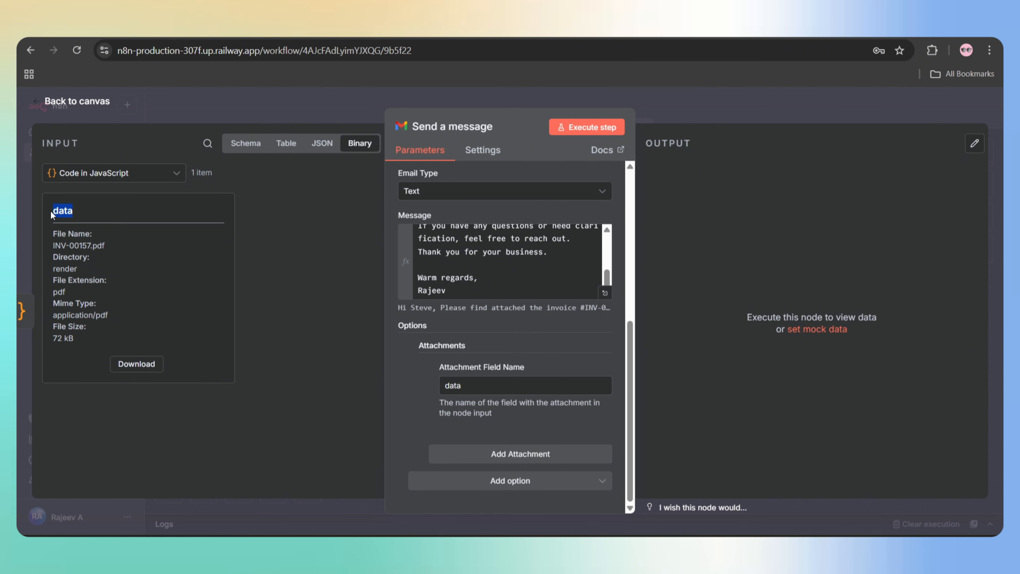
click(50, 211)
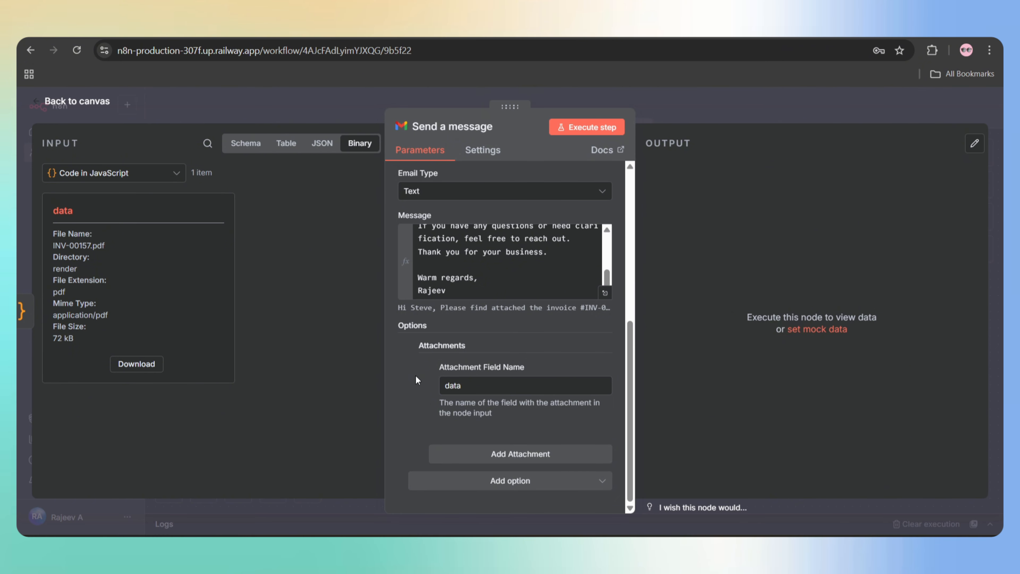
- Add the Append n8n Attribution option and switch it off
click(531, 488)
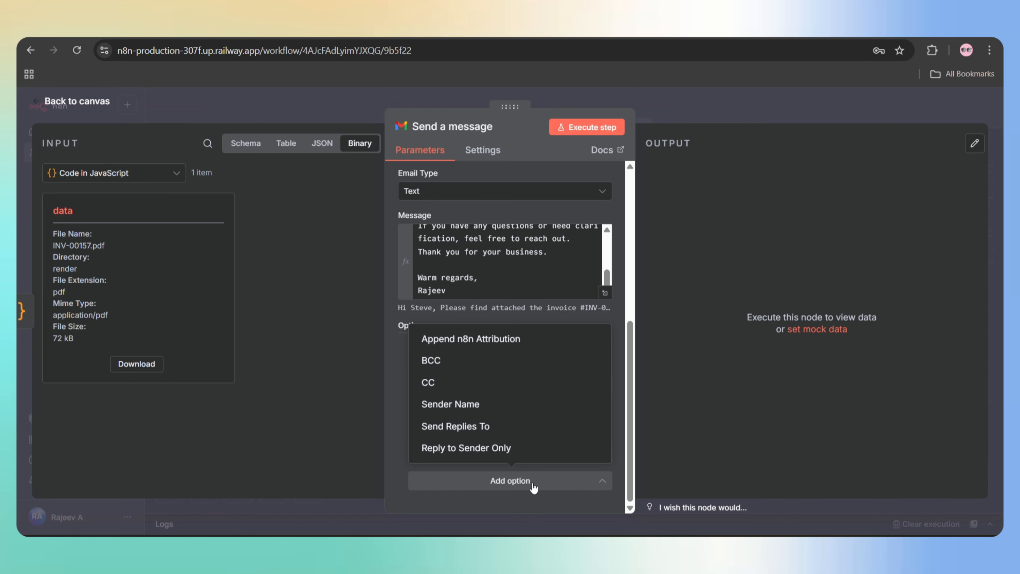
click(469, 340)
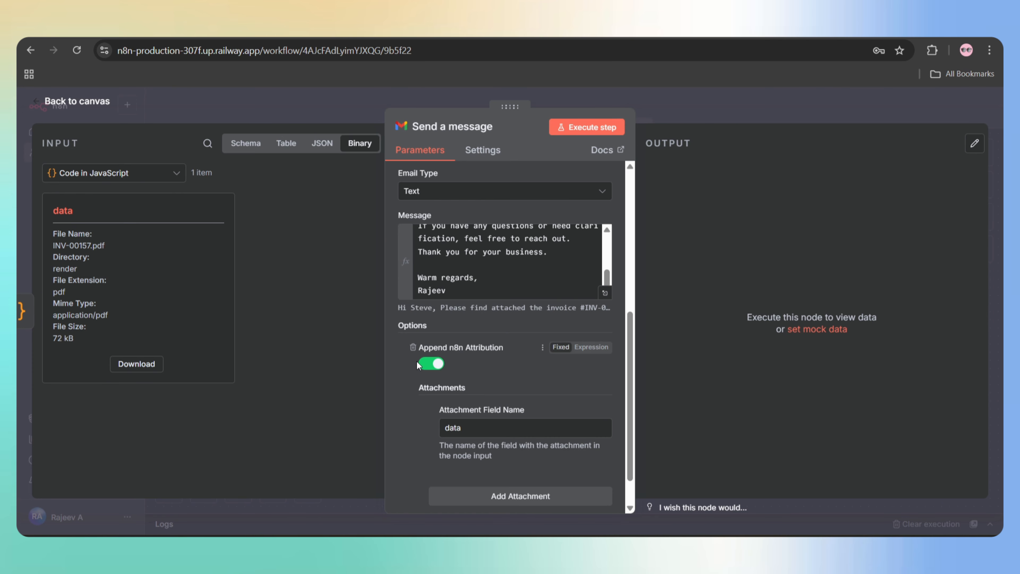
click(426, 364)
- Add a Sender Name option and enter the sender's name
scroll(499, 369, down, 1)
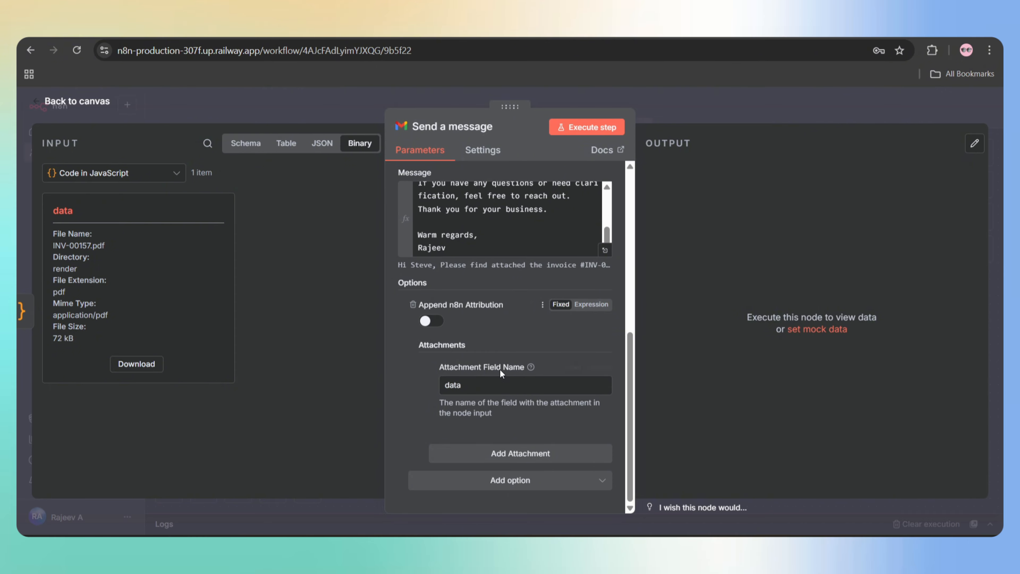
click(521, 483)
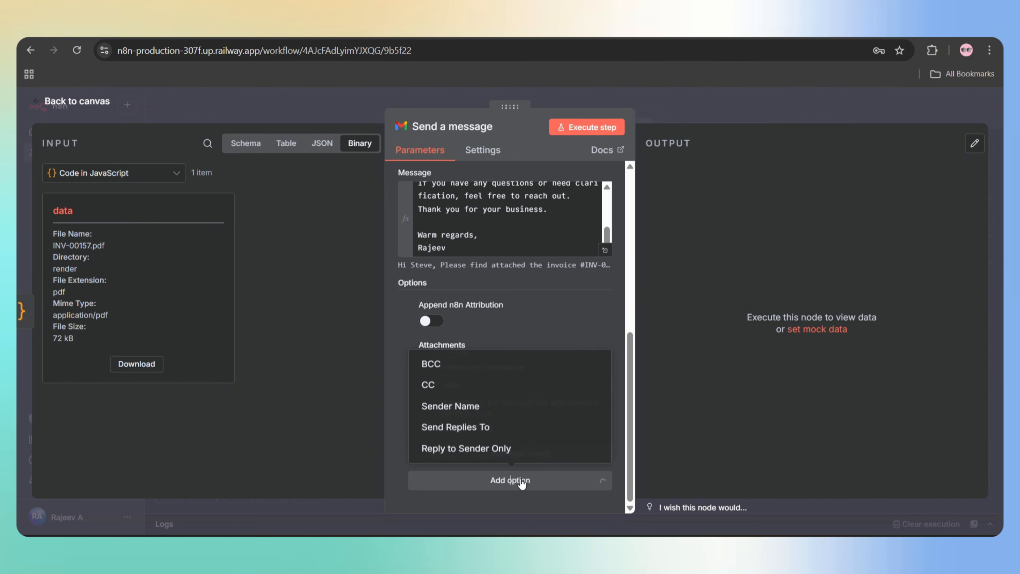
click(463, 403)
click(443, 452)
text(Rajeev)
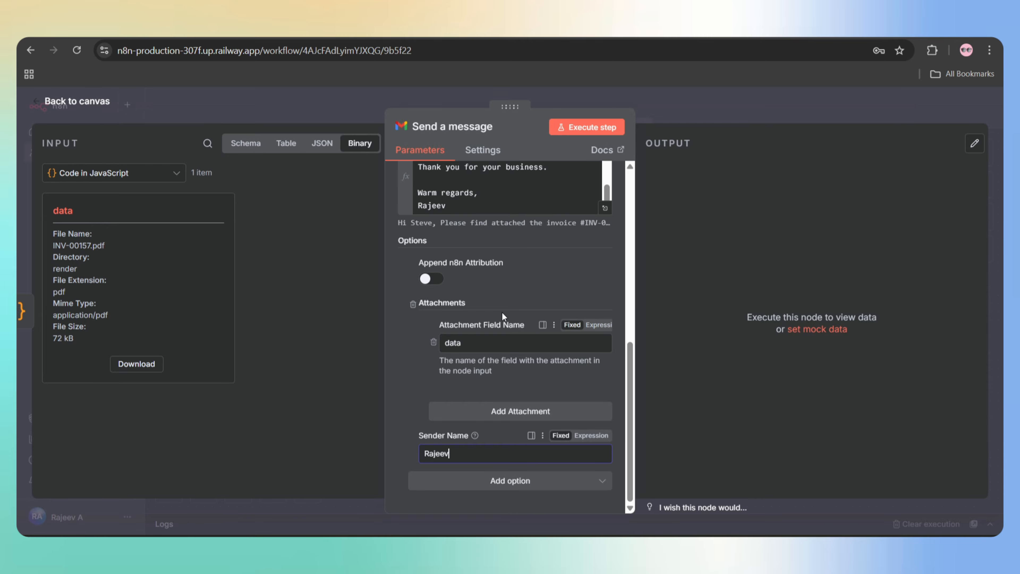
scroll(505, 314, up, 4)
scroll(502, 311, up, 3)
- Send a test email and confirm it arrived in Hostinger Webmail with INV-00157.pdf attached
click(582, 129)
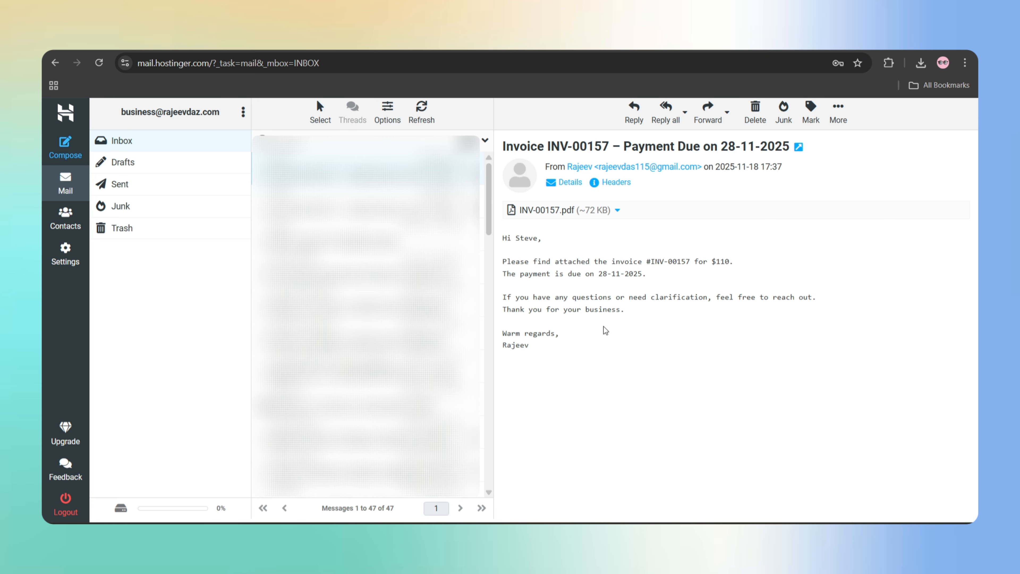
drag(534, 353, 501, 240)
click(501, 240)
click(617, 210)
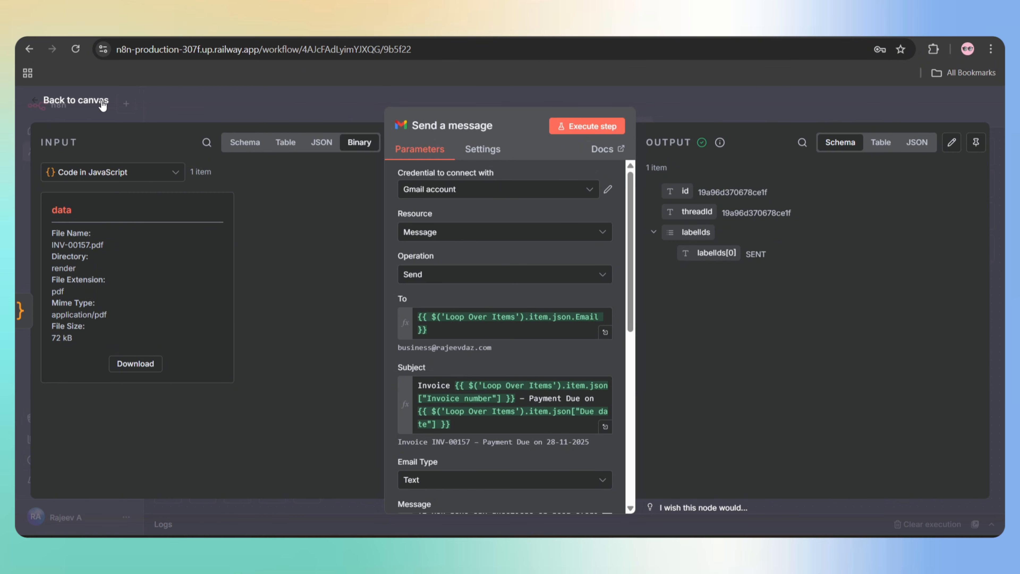
- Add a Google Sheets 'Update row in sheet' step targeting Client Invoices / Sheet1
click(93, 105)
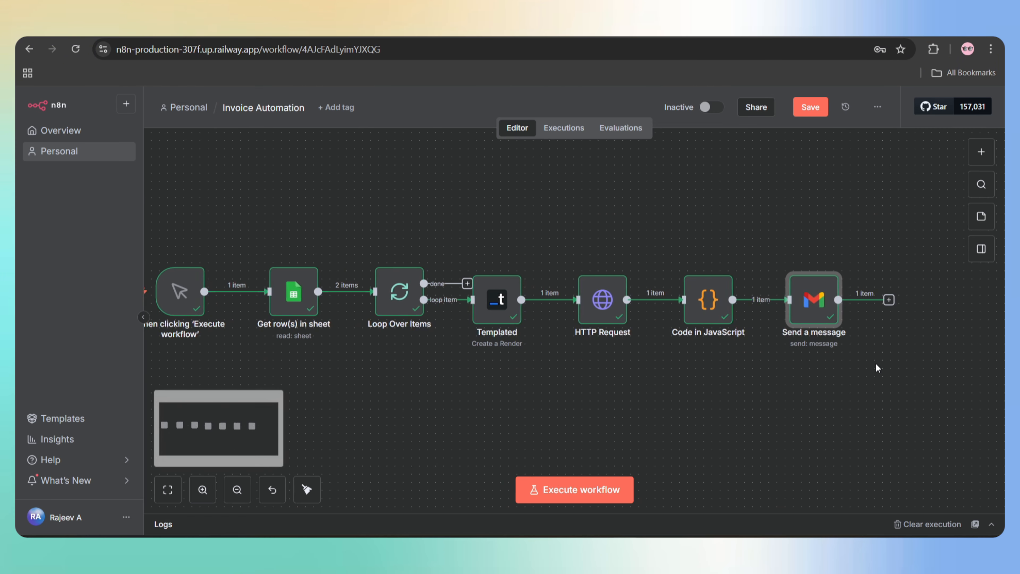
click(890, 300)
text(sheet)
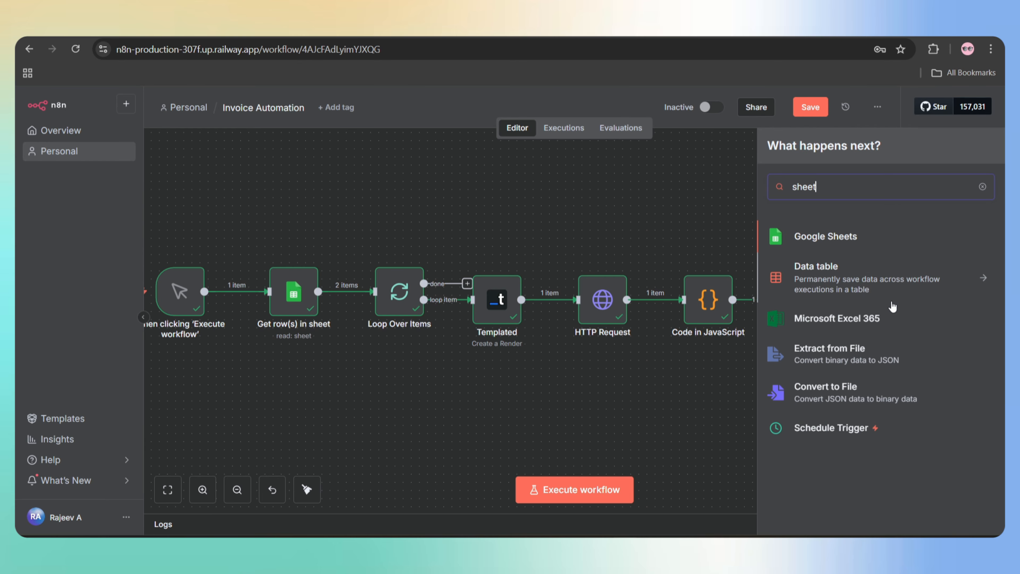
click(862, 238)
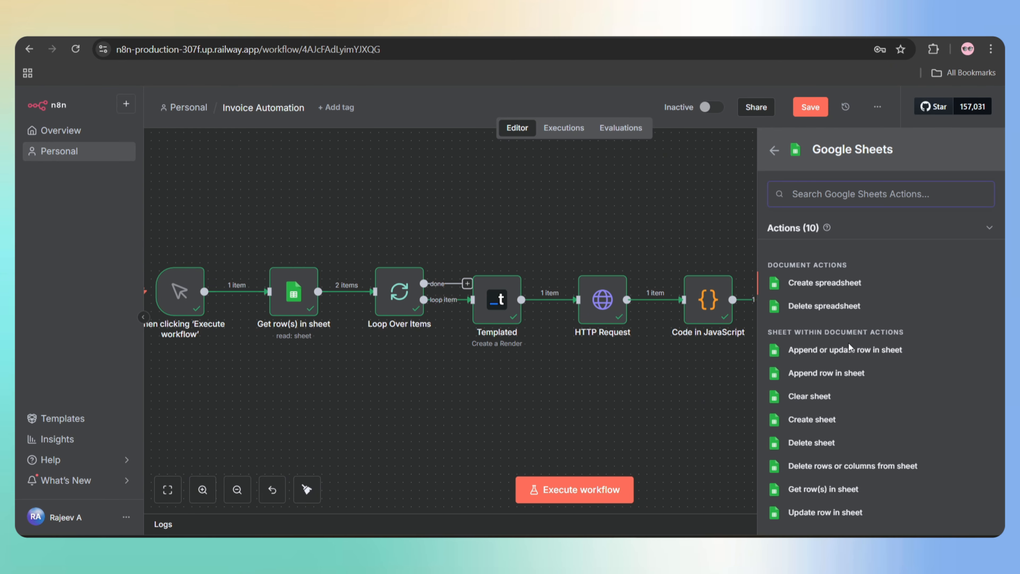
scroll(873, 381, down, 1)
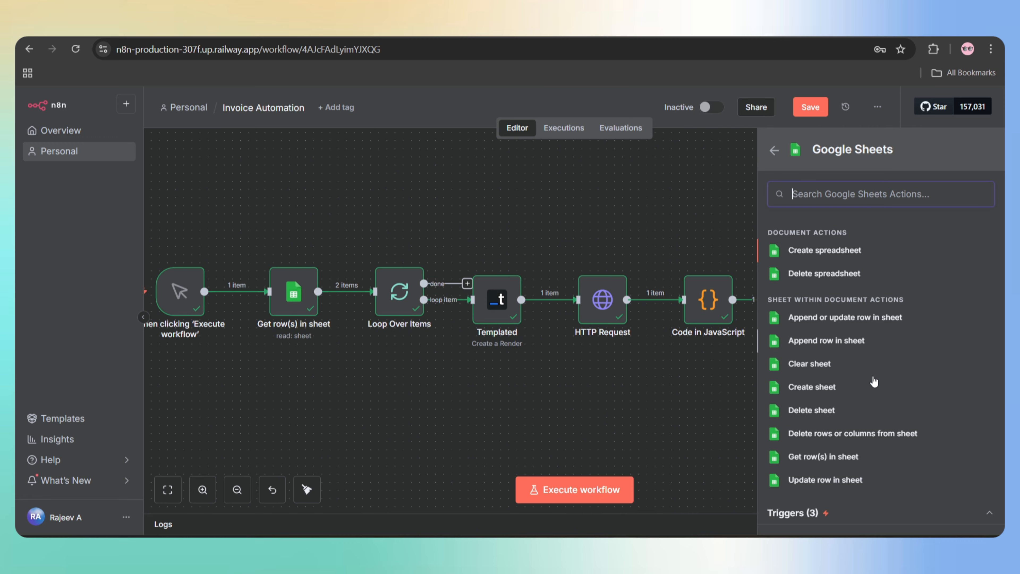
click(825, 480)
click(506, 321)
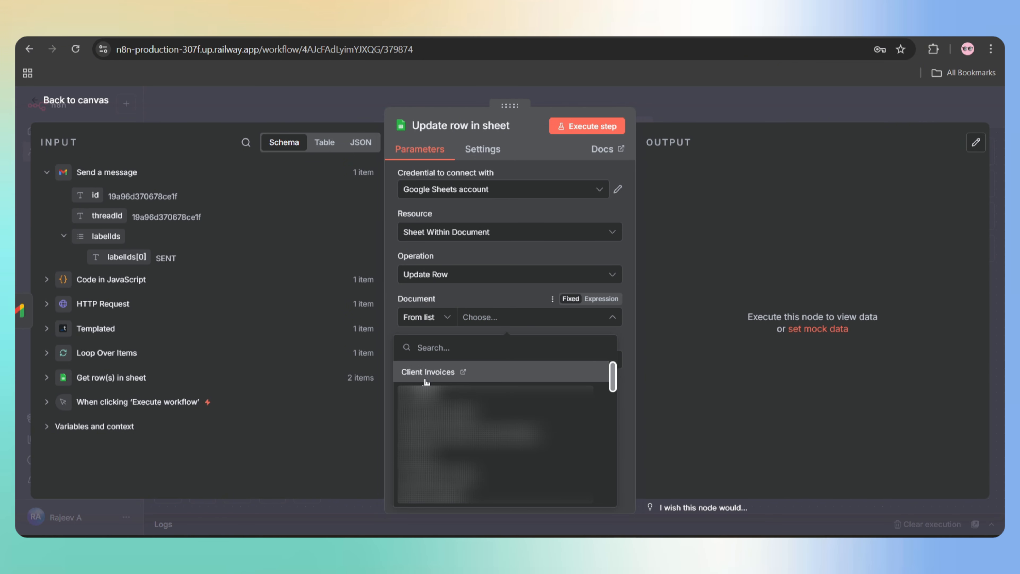
click(426, 381)
click(419, 384)
- Match rows on row_number, mapped from the Loop Over Items row_number
scroll(515, 380, down, 3)
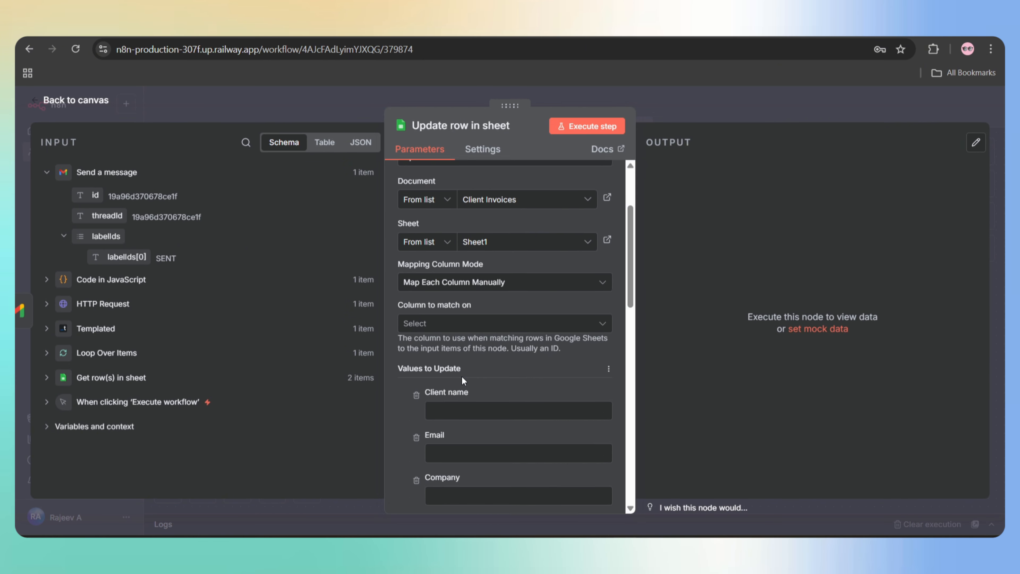
scroll(461, 377, down, 1)
click(435, 295)
scroll(432, 402, down, 5)
click(430, 474)
click(453, 385)
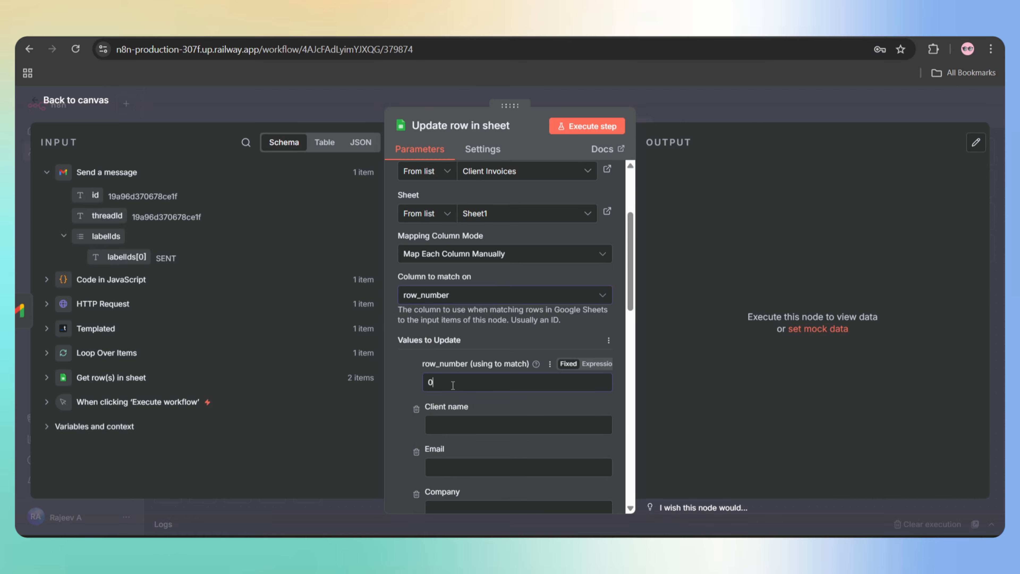
click(46, 353)
drag(114, 376, 467, 377)
- Remove the unneeded columns, map Invoice Link to the Templated url, and fill Status
scroll(445, 415, down, 4)
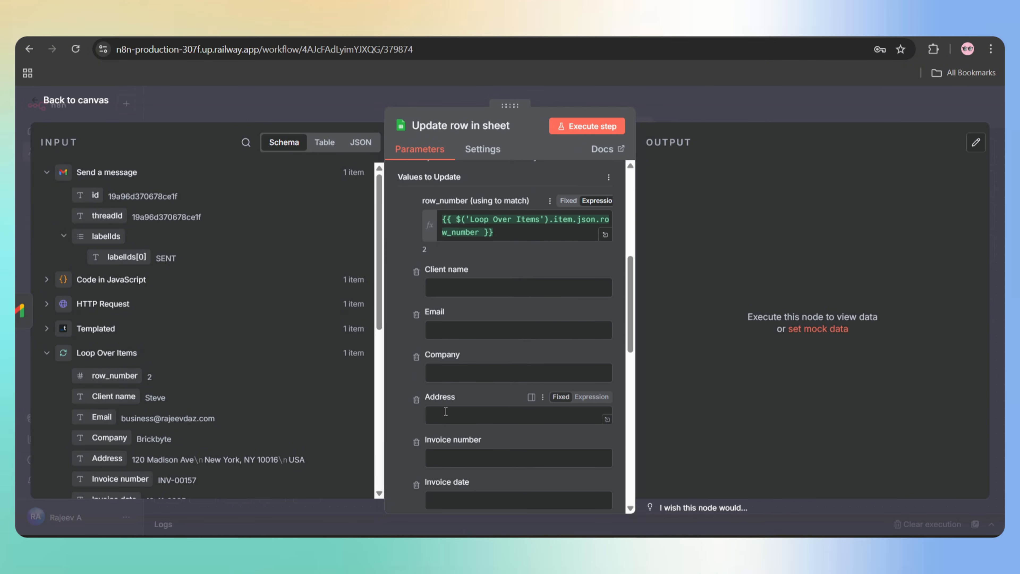
click(415, 269)
click(416, 269)
click(416, 269)
click(416, 269)
click(416, 269)
click(416, 269)
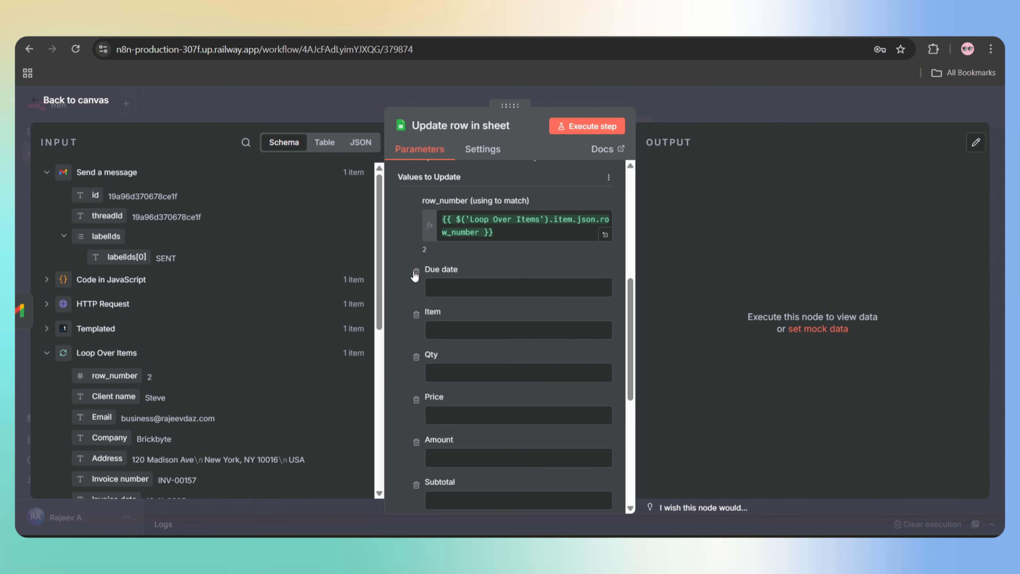
click(416, 269)
click(416, 269)
click(416, 269)
click(415, 269)
click(416, 274)
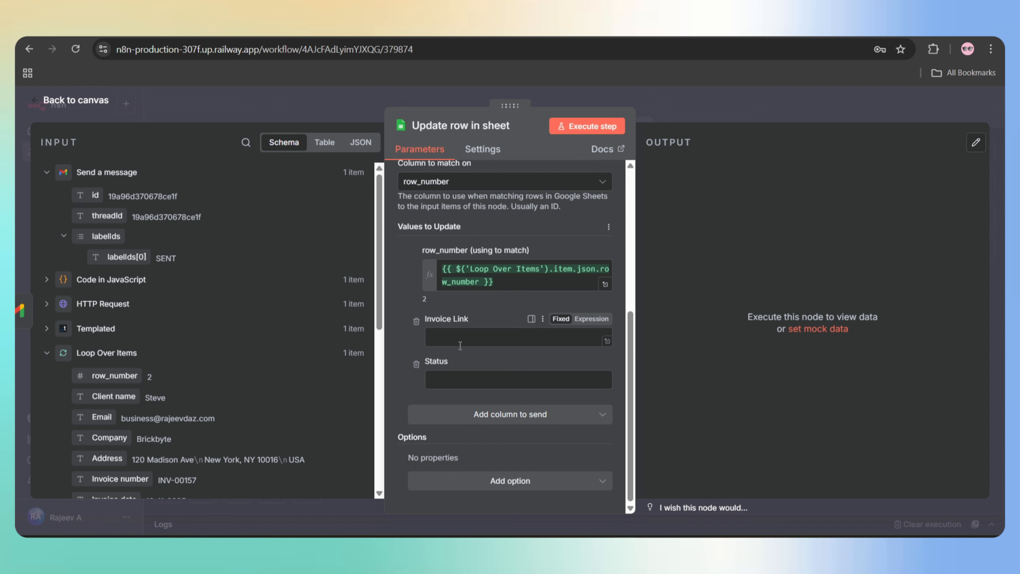
click(48, 330)
scroll(54, 338, down, 3)
drag(97, 318, 421, 338)
click(447, 390)
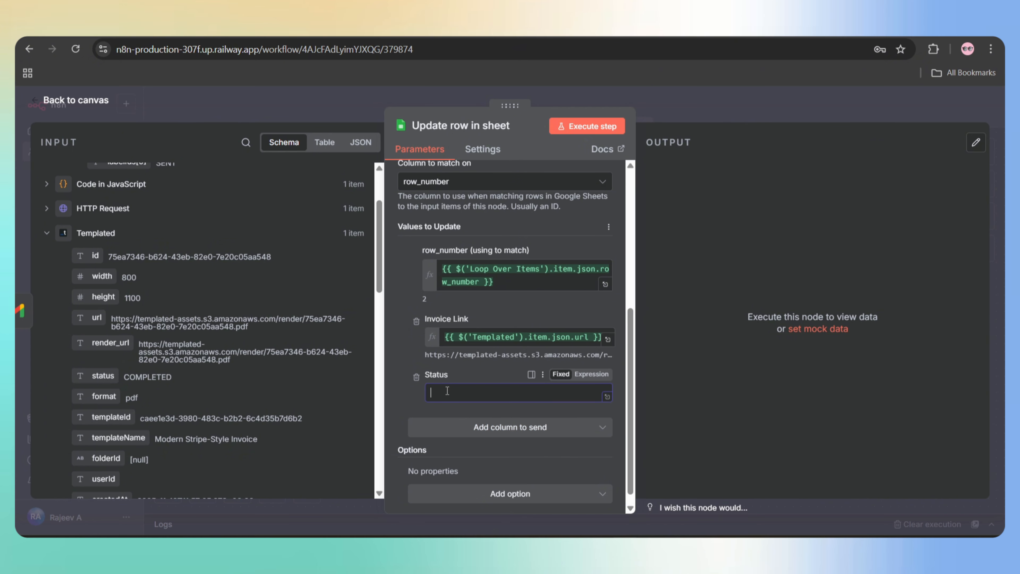
- Run the update and confirm the invoice link and Sent status in cells O2 and P2
scroll(553, 243, up, 6)
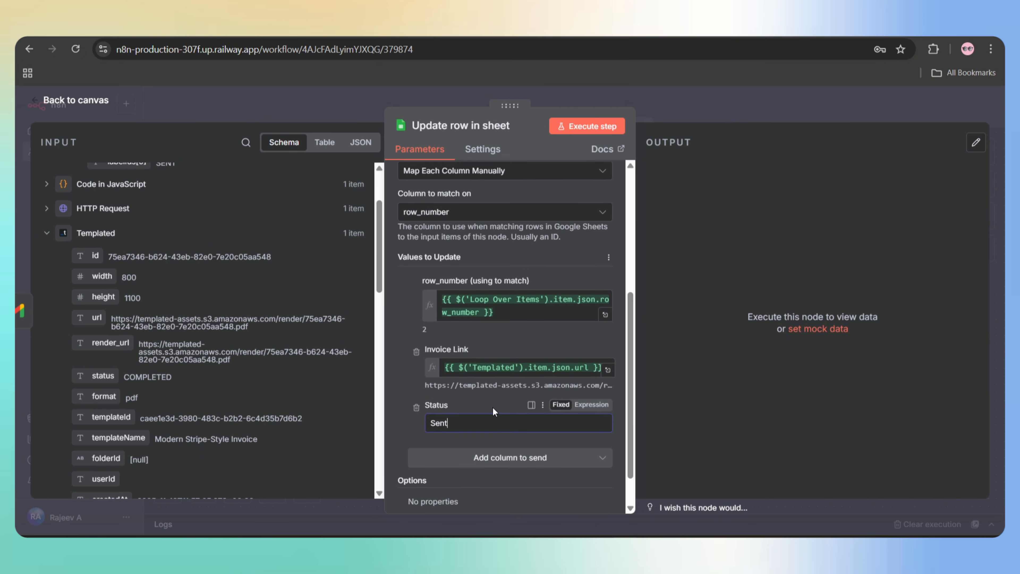
click(578, 128)
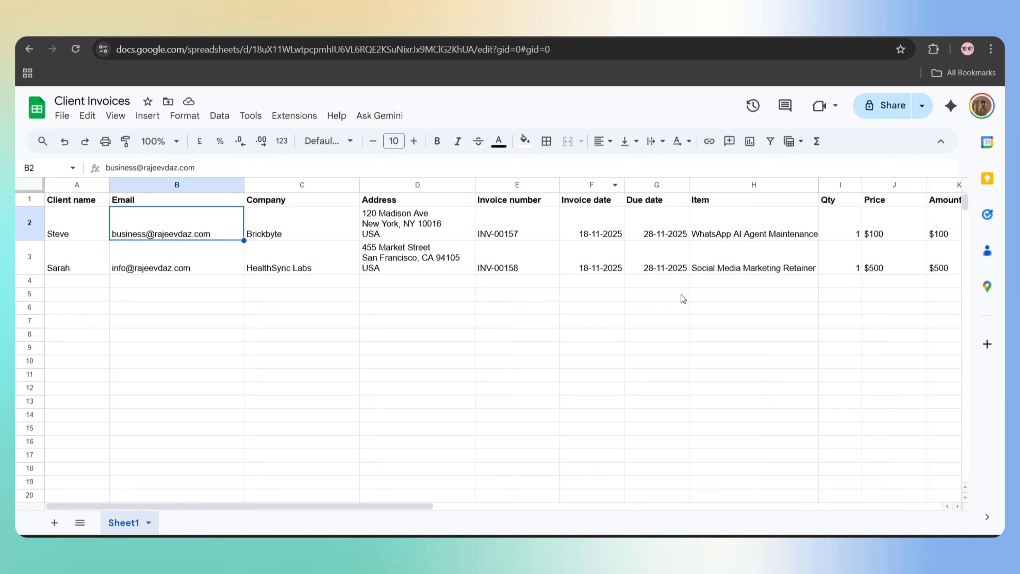
scroll(680, 294, right, 10)
scroll(681, 294, left, 2)
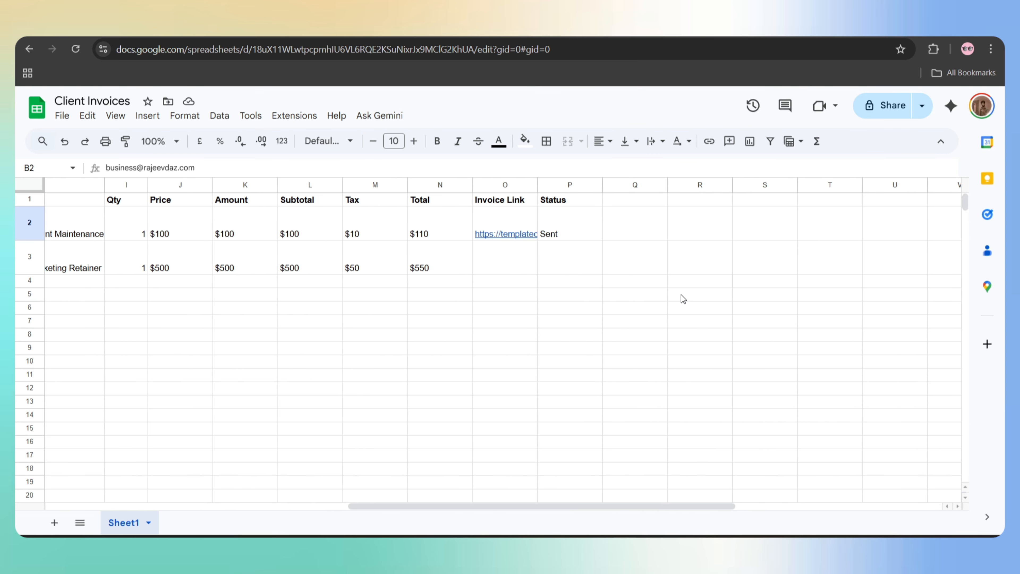
click(538, 235)
click(558, 228)
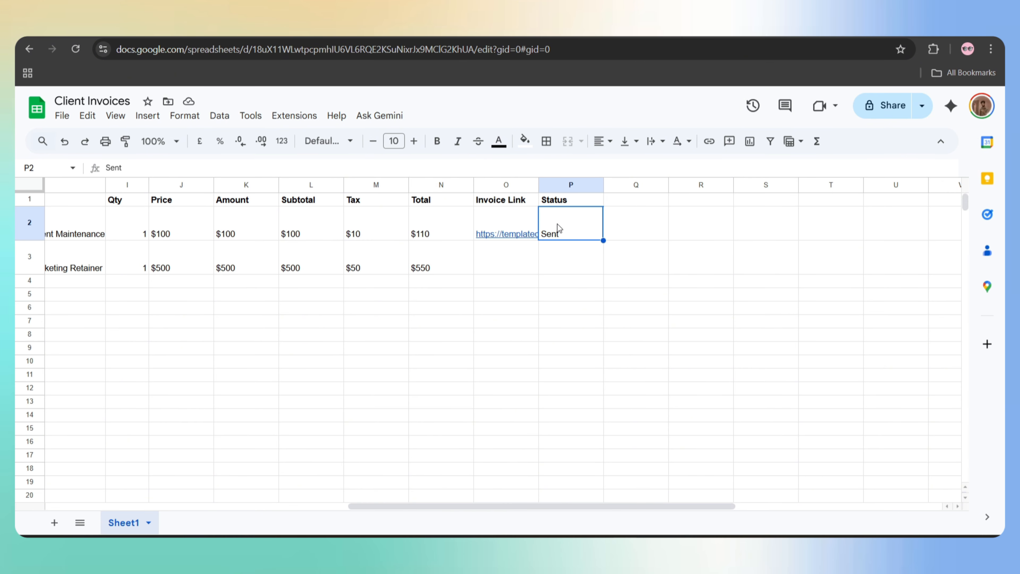
click(521, 237)
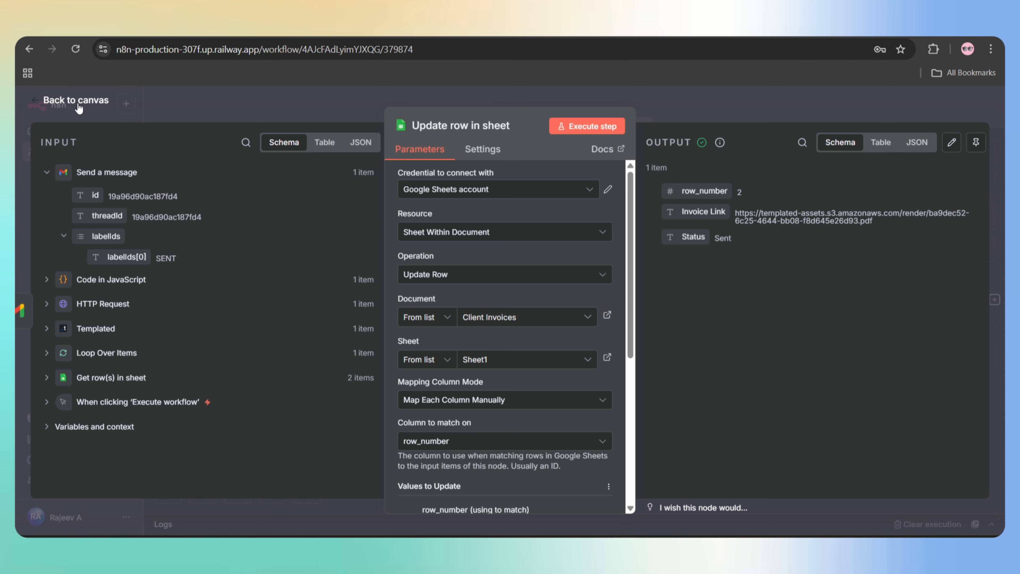
- Connect Update row in sheet back to Loop Over Items and nudge the Templated, HTTP Request, Code and Send nodes right
click(77, 104)
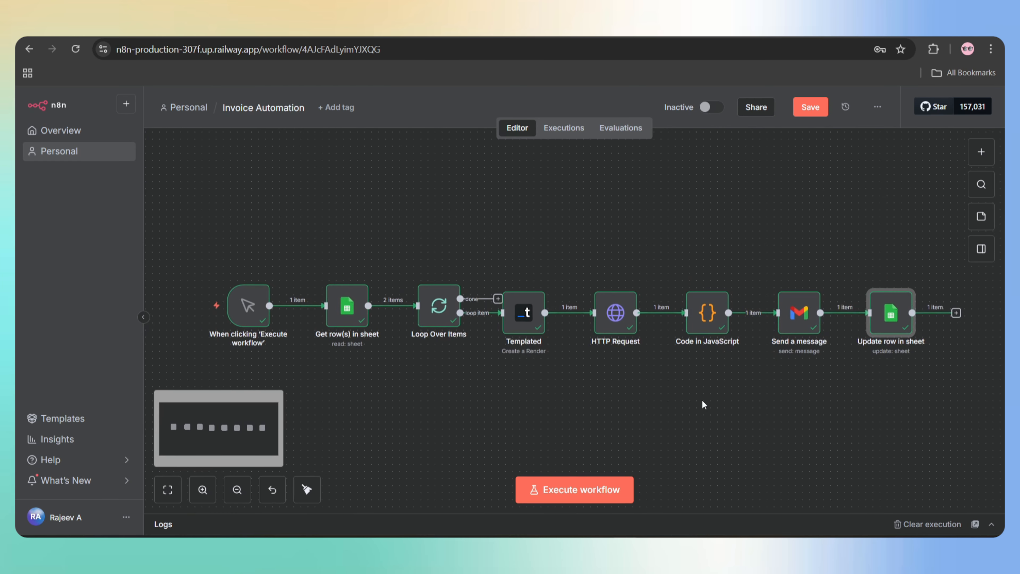
mouse_move(911, 312)
mouse_down()
mouse_move(928, 342)
mouse_move(416, 341)
mouse_move(417, 306)
mouse_up()
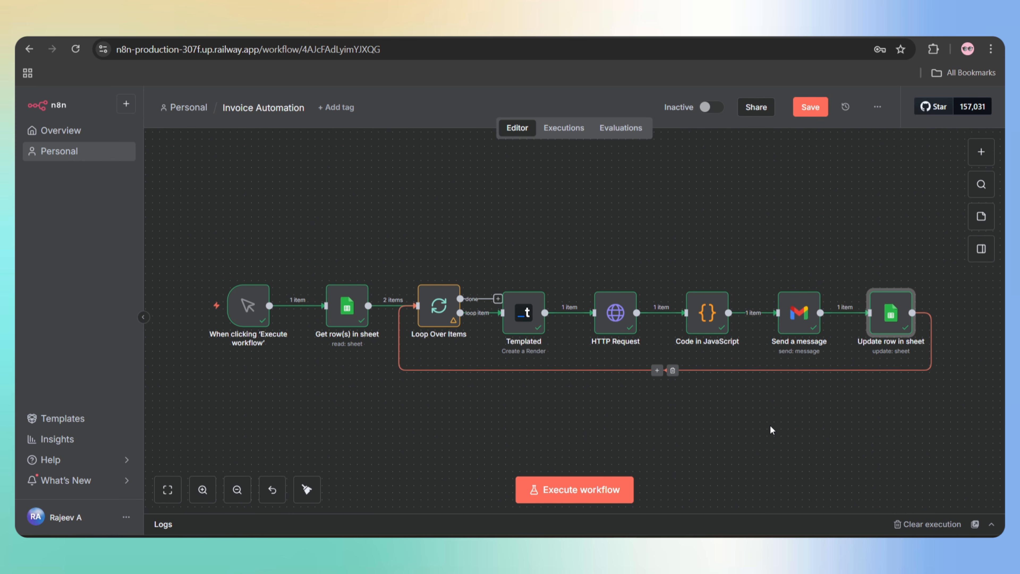
drag(527, 315, 541, 315)
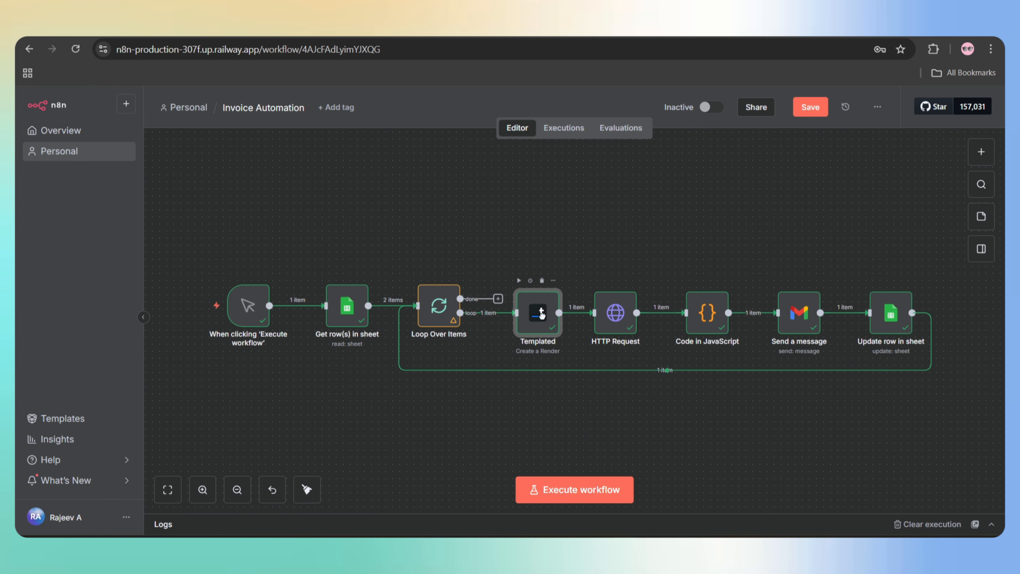
drag(617, 320, 624, 319)
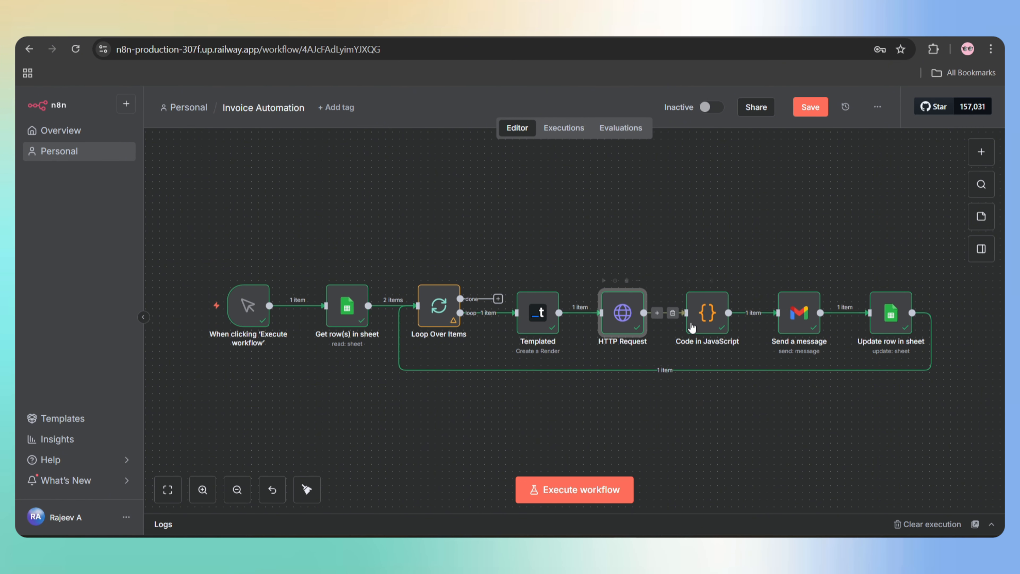
drag(701, 324, 716, 323)
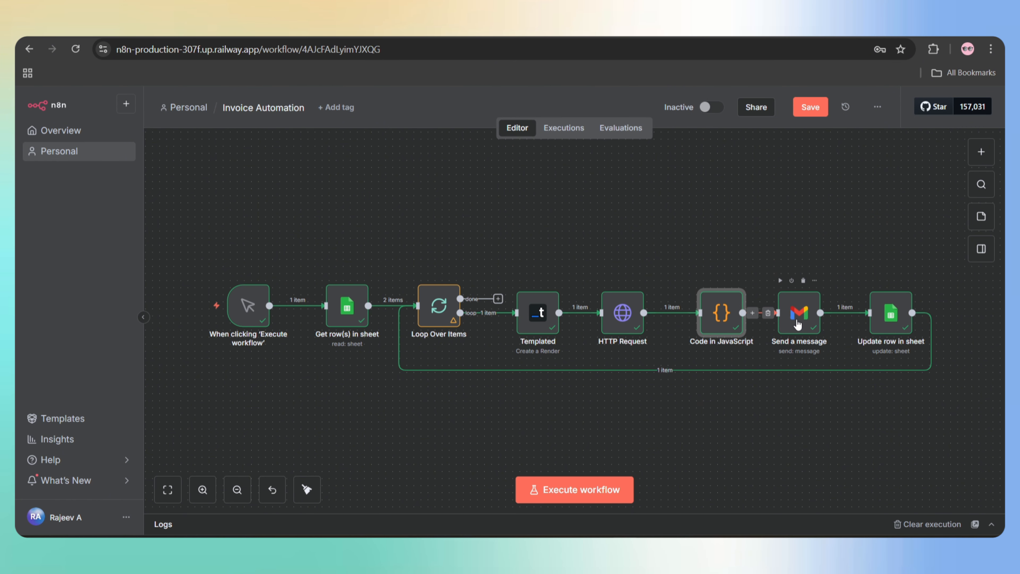
drag(797, 324, 804, 323)
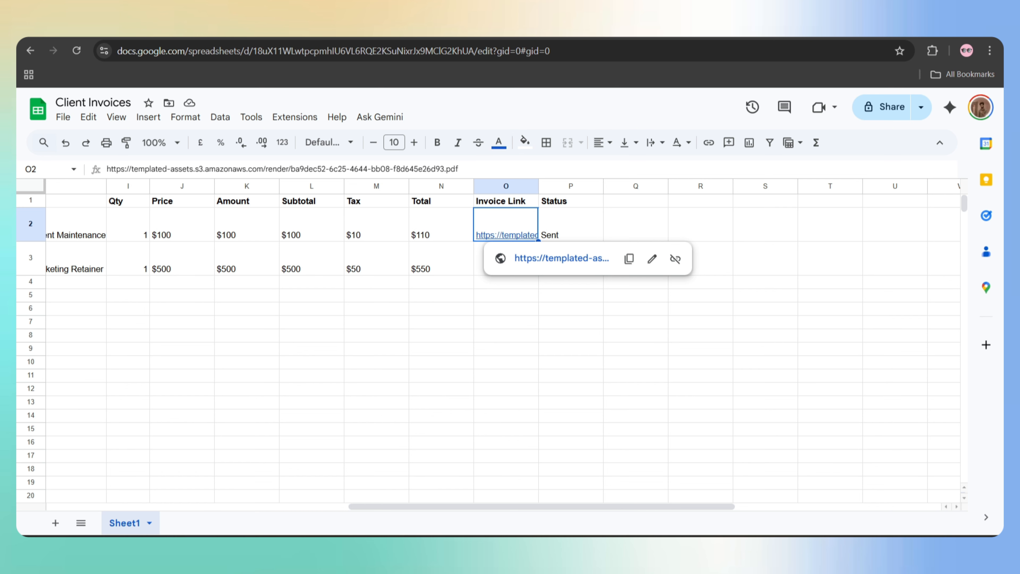
- Re-run the full workflow and select the first run's PDF url in the Templated node
click(567, 223)
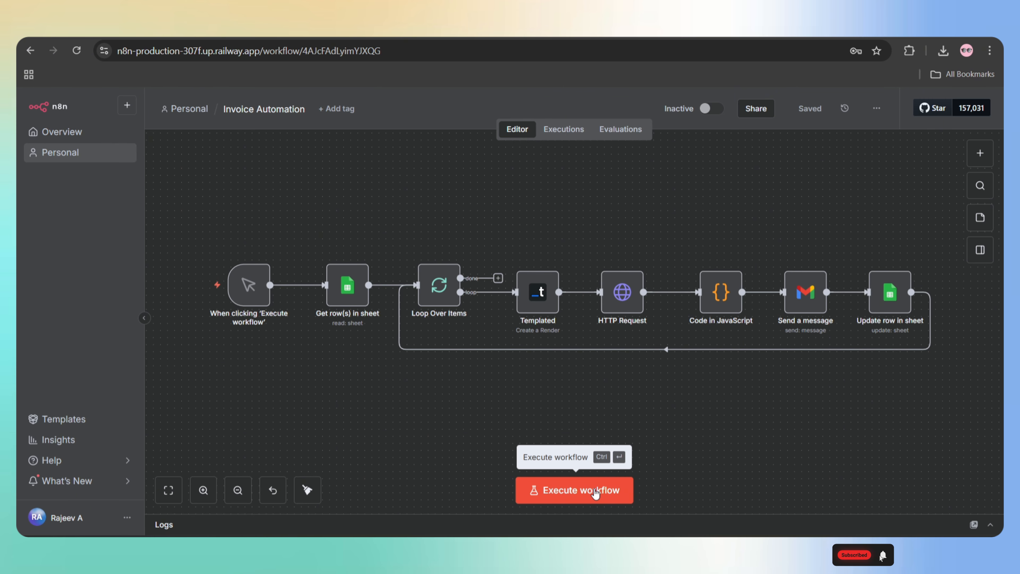
click(595, 490)
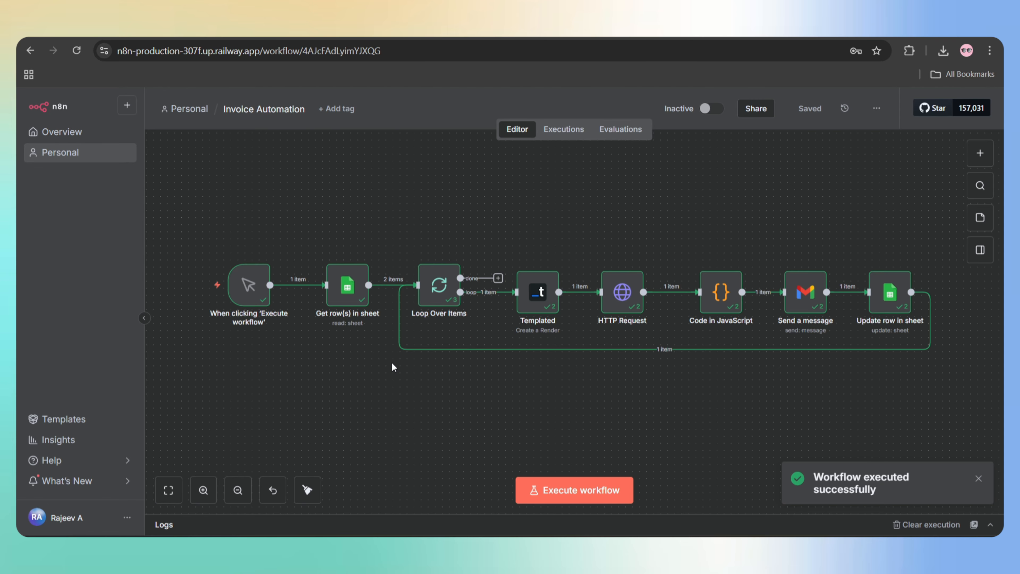
double_click(535, 302)
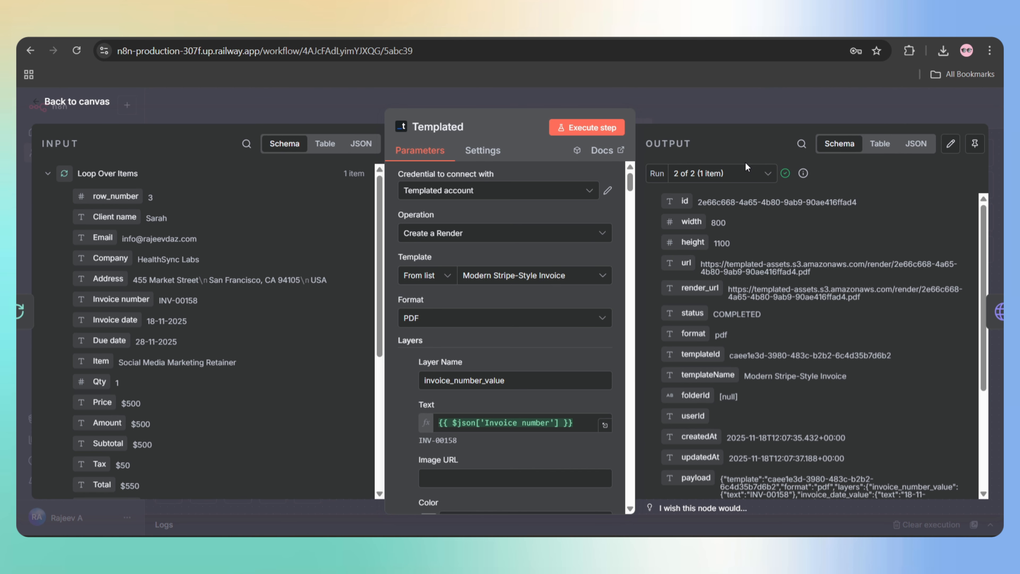
click(744, 173)
click(711, 200)
drag(824, 276, 749, 263)
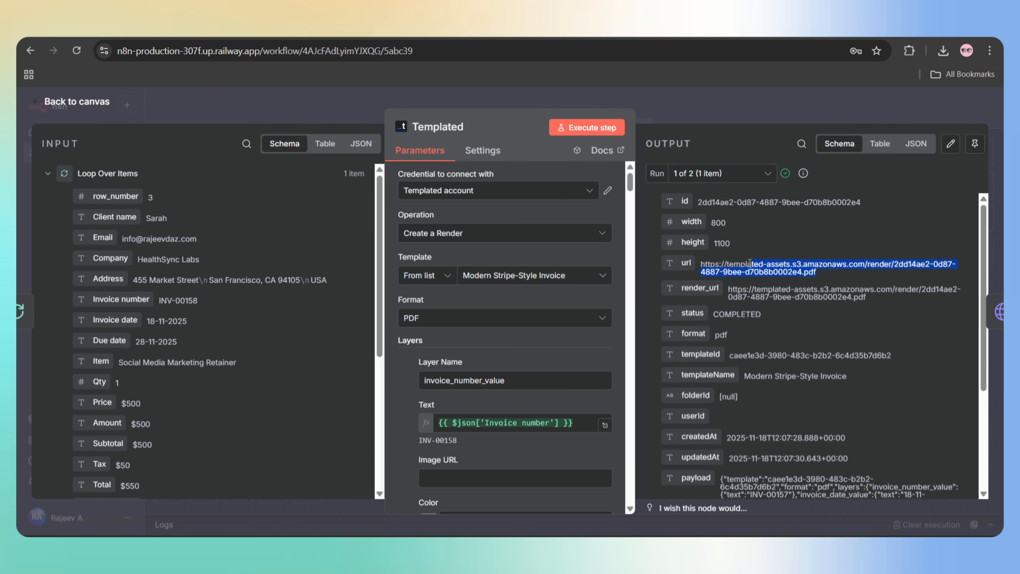
right_click(700, 268)
- Open both rendered invoice PDFs, INV-00157 for Brickbyte and INV-00158 for HealthSync Labs
click(747, 313)
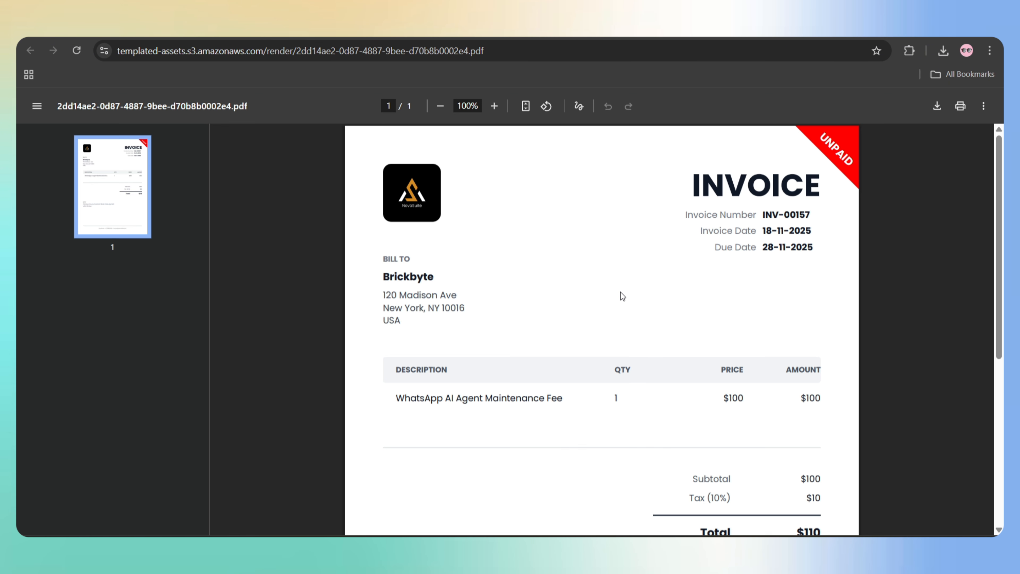
double_click(426, 280)
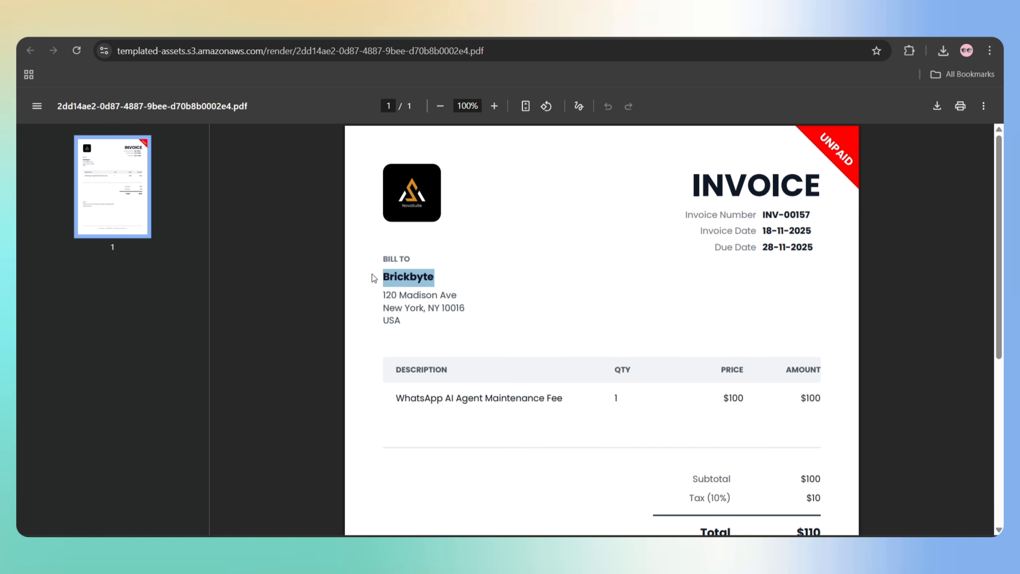
key(ctrl+shift+Tab)
click(746, 172)
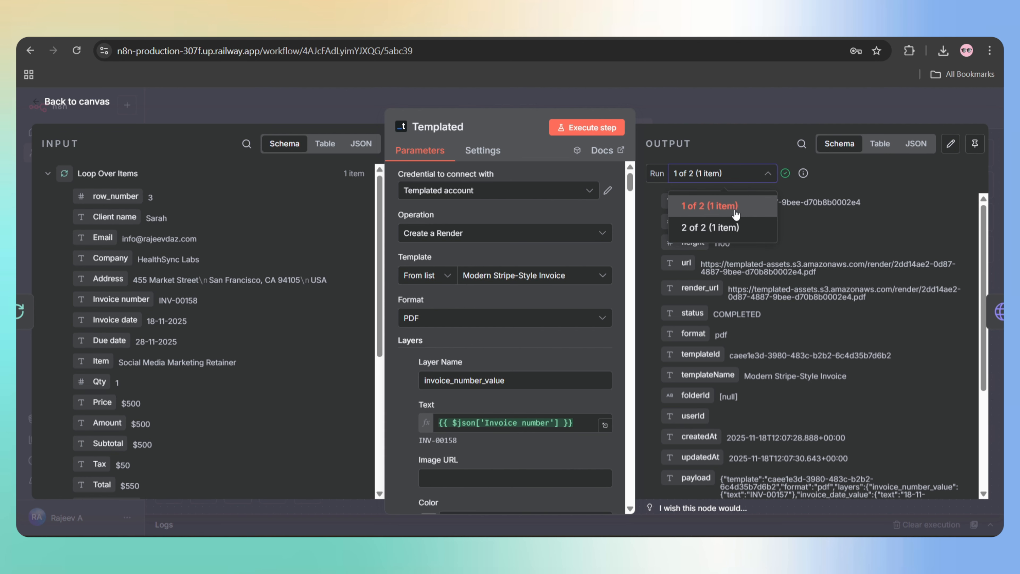
click(722, 227)
drag(815, 278, 700, 264)
right_click(700, 265)
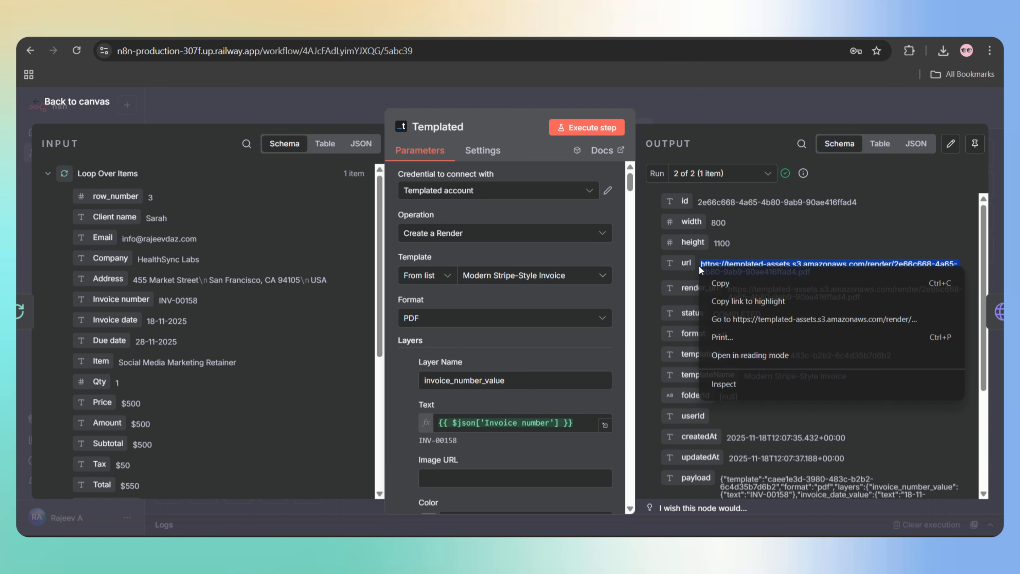
click(760, 320)
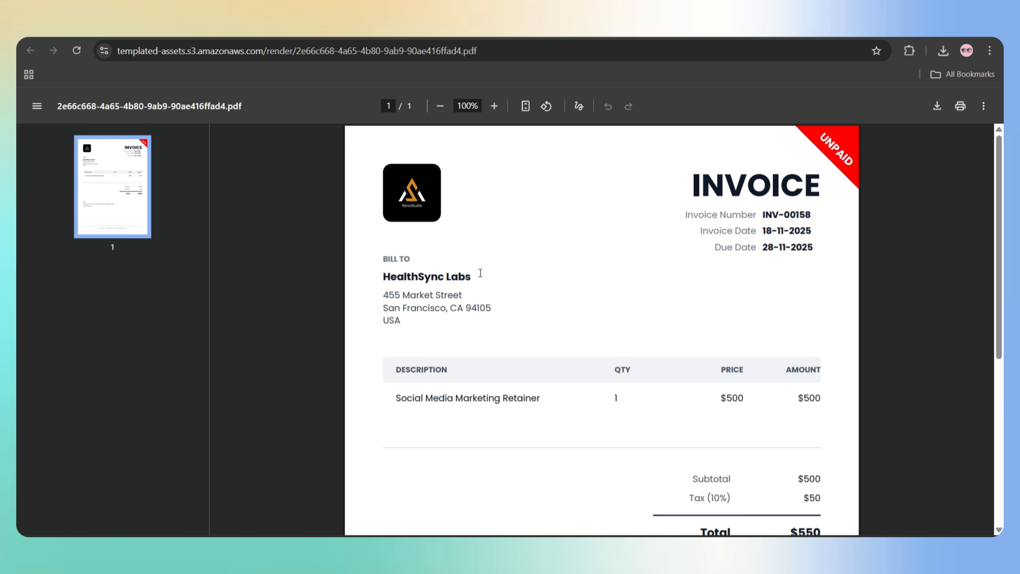
drag(480, 272, 378, 278)
click(378, 277)
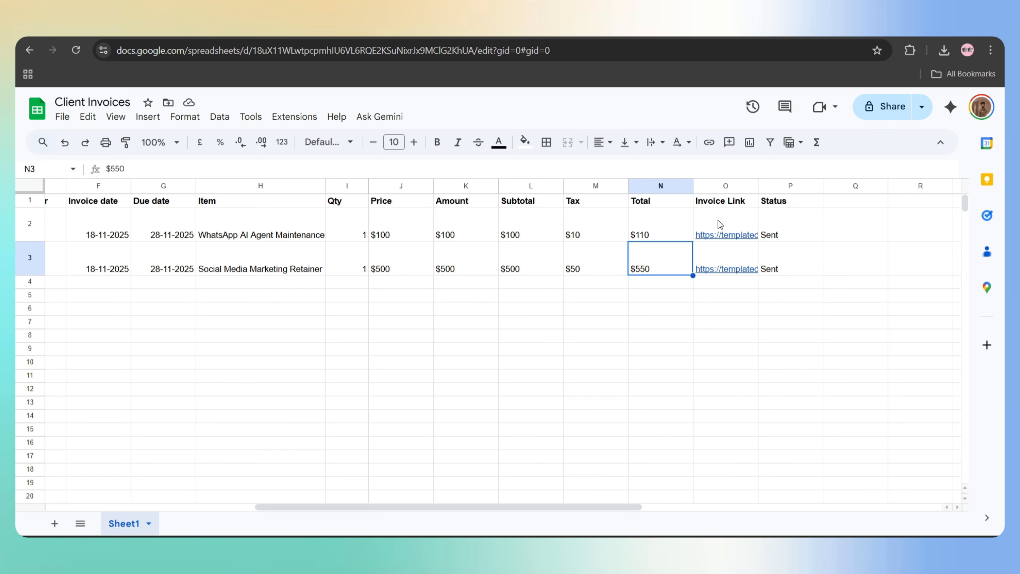
- Check the invoice links and Sent statuses in cells O2, O3, P3 and P2
click(717, 224)
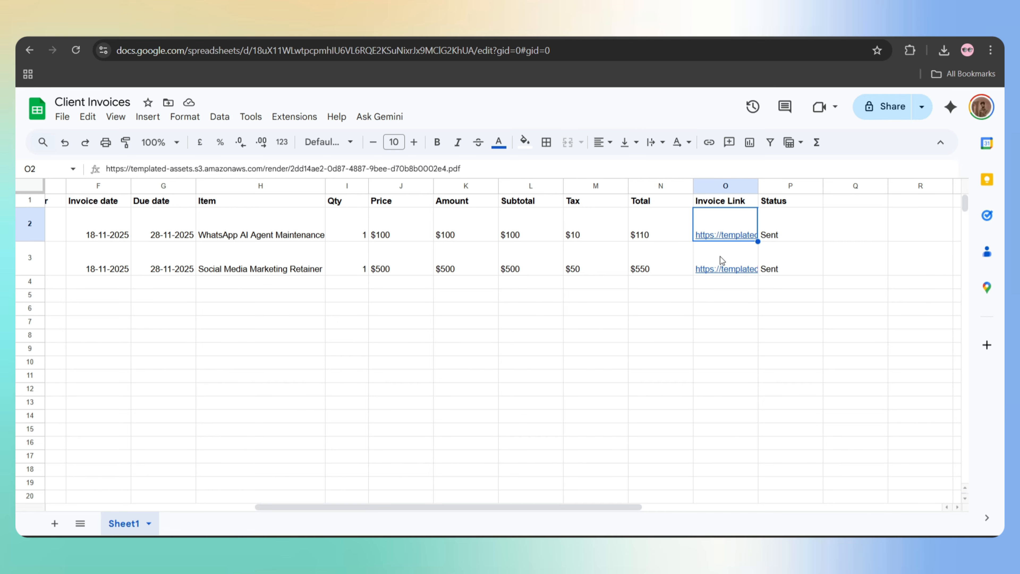
click(719, 256)
click(781, 255)
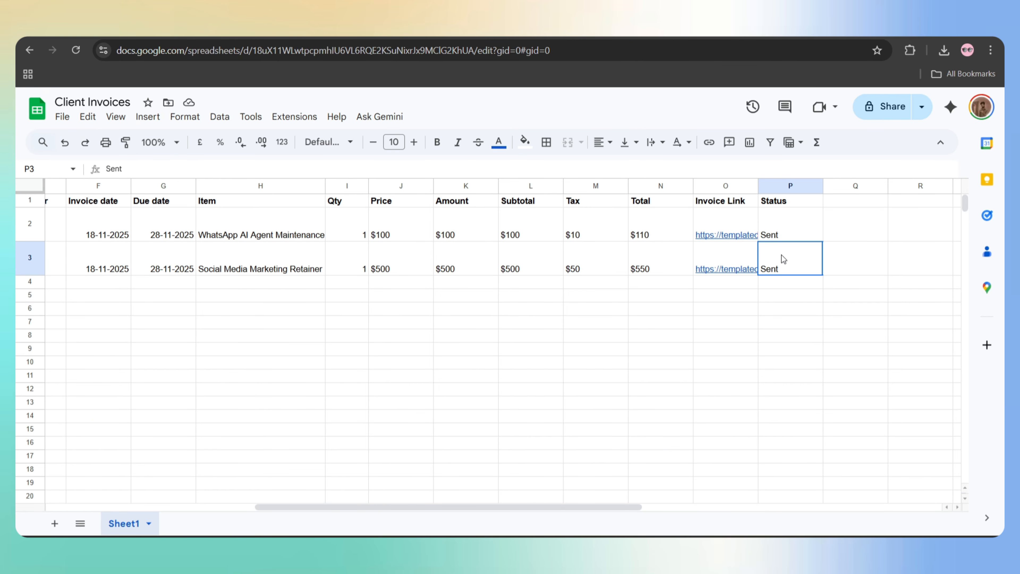
click(778, 233)
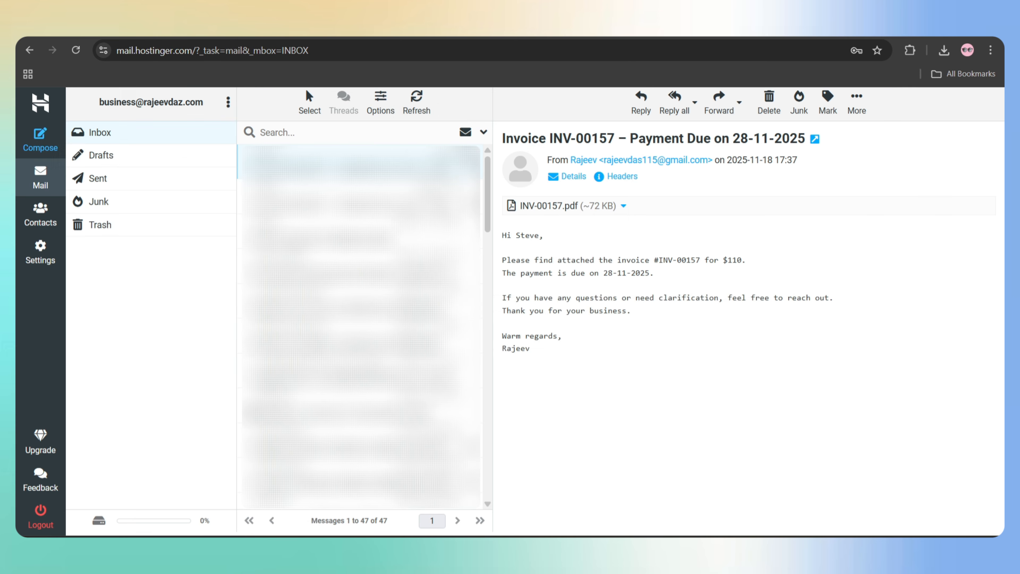
- Review the INV-00157 and INV-00158 emails and their PDF attachment options in both inboxes
drag(536, 357, 502, 233)
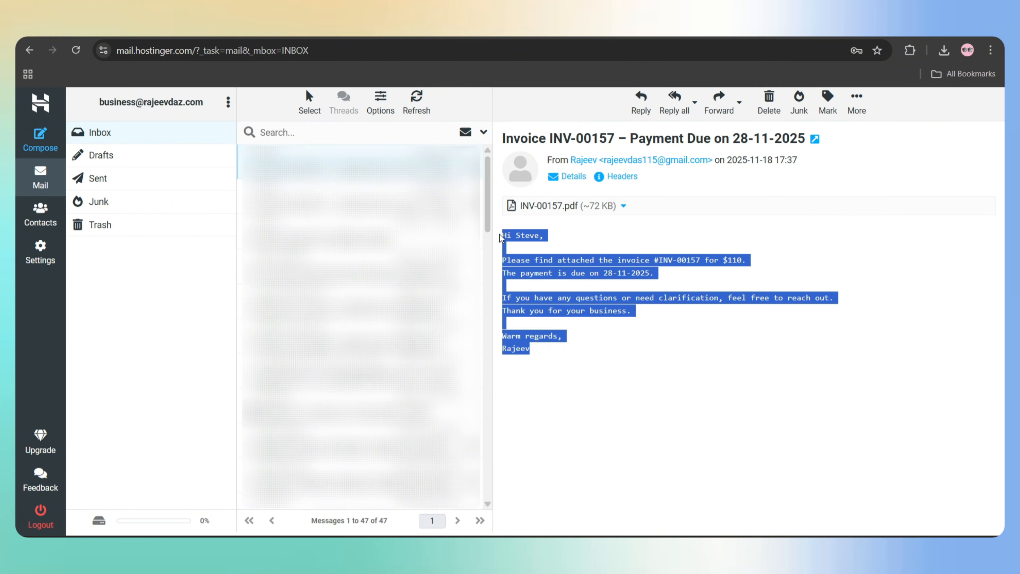
click(623, 205)
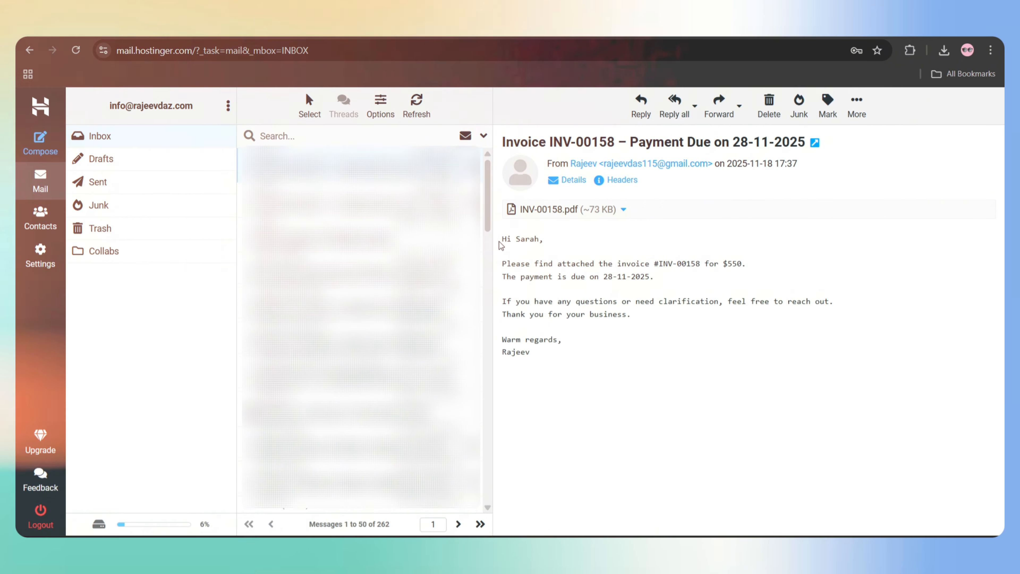
drag(502, 239, 548, 240)
drag(521, 272, 561, 352)
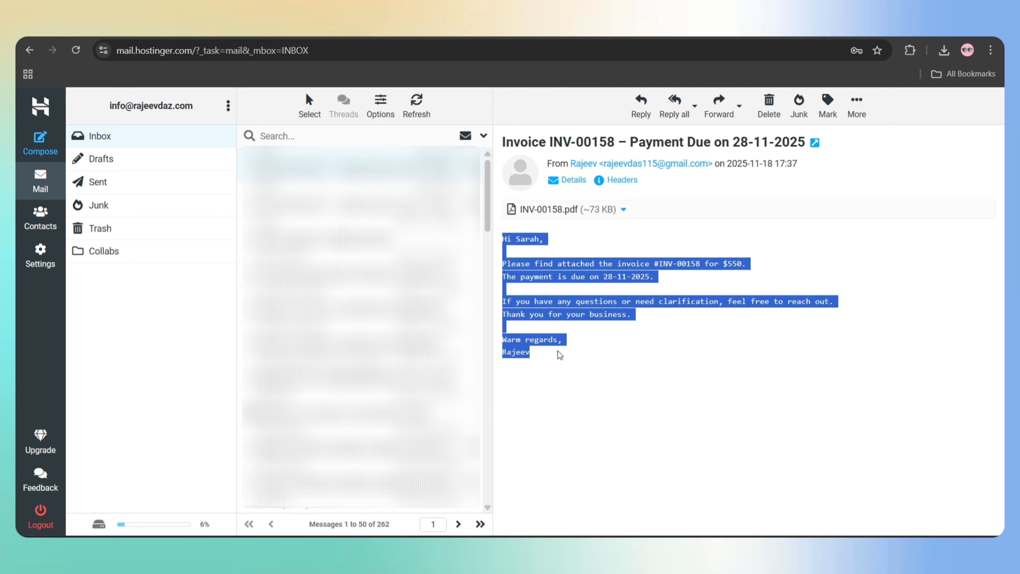
click(559, 354)
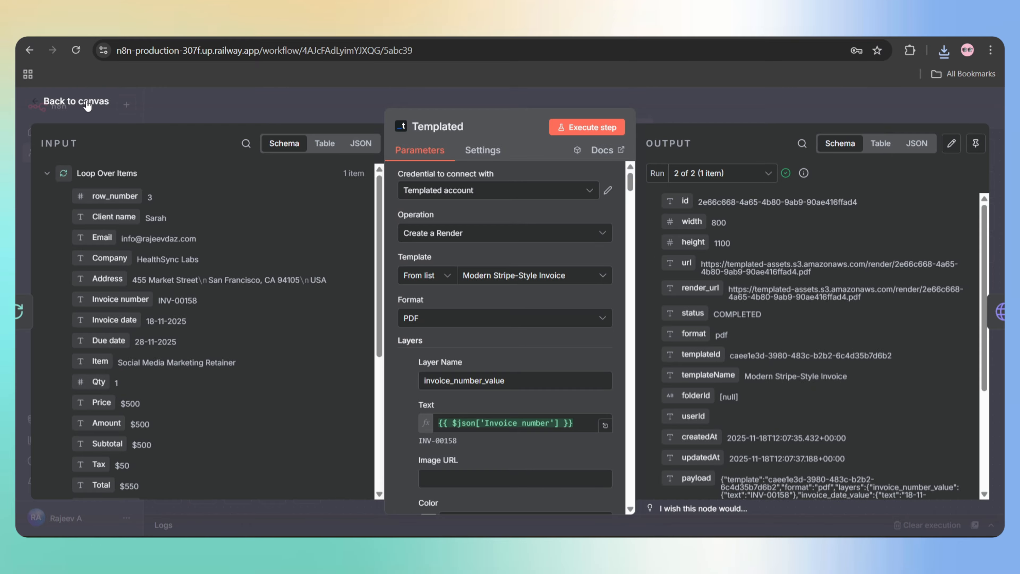
- Add a Schedule Trigger node to the Invoice Automation workflow
click(101, 99)
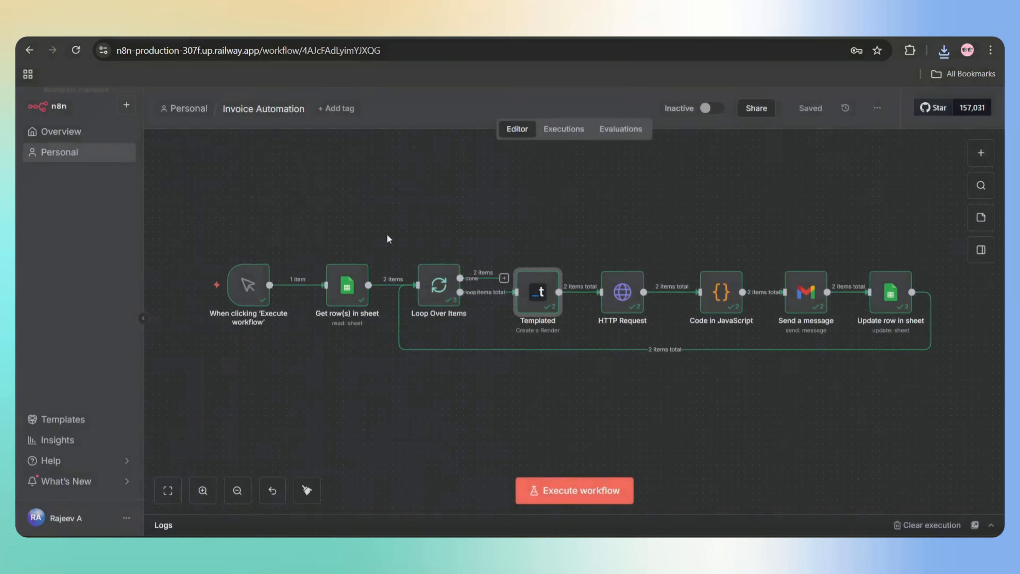
click(247, 289)
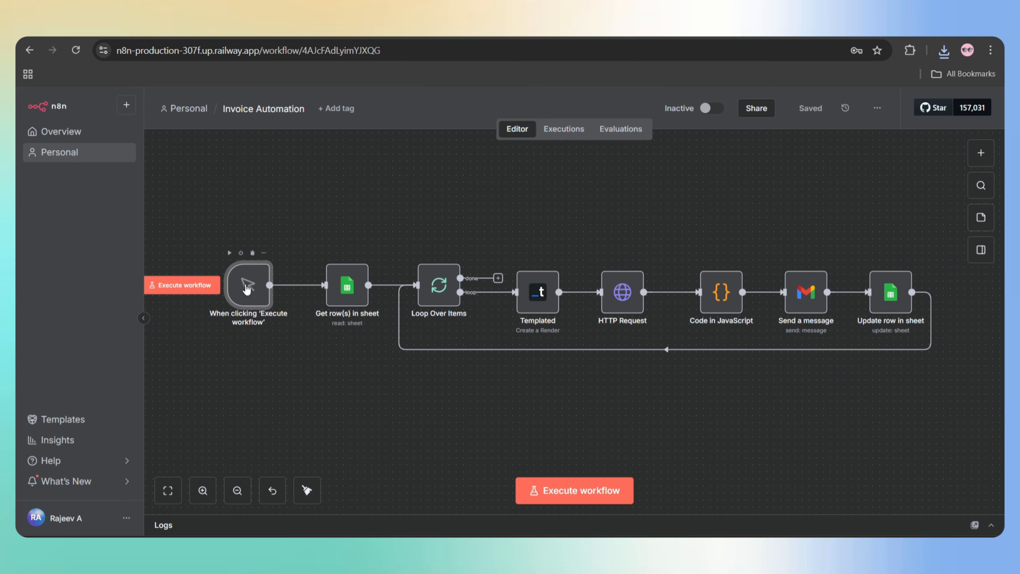
click(980, 153)
text(sc)
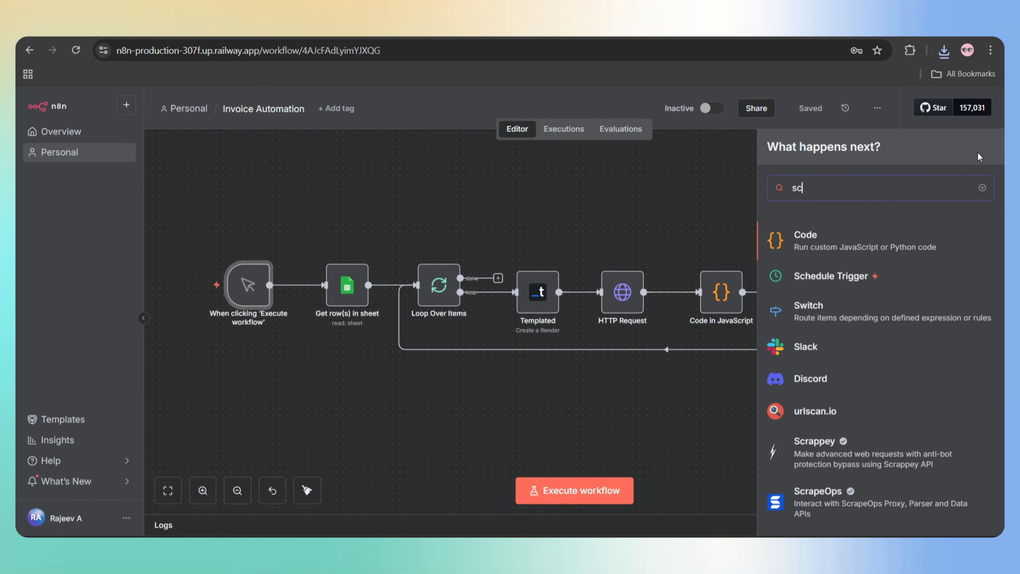
text(hedu)
click(840, 241)
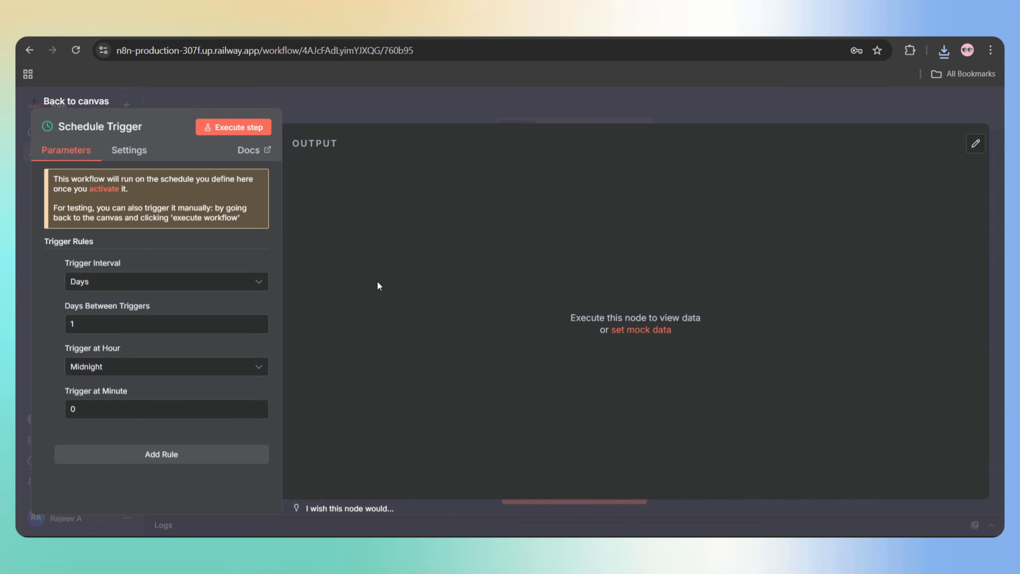
- Set the Schedule Trigger interval to Months, firing at 9am
click(228, 282)
click(80, 423)
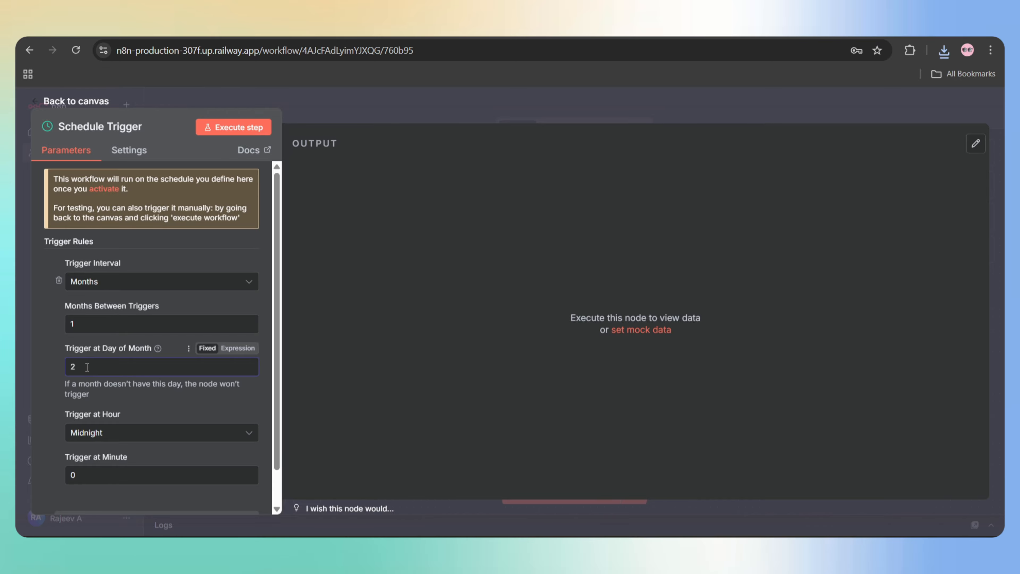
click(120, 432)
click(102, 292)
key(Escape)
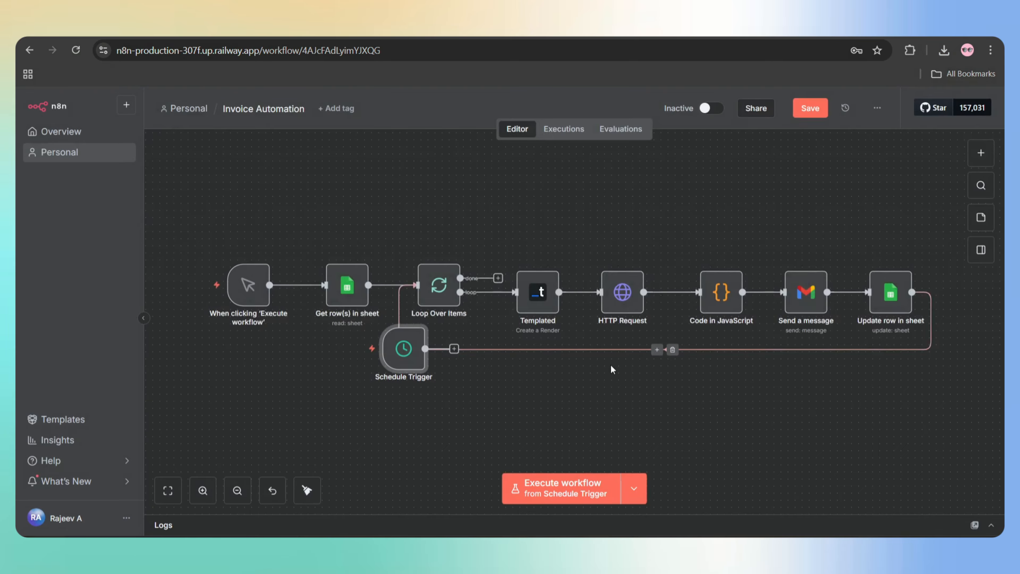
- Place the Schedule Trigger below the manual trigger and switch the workflow to Active
mouse_move(394, 358)
mouse_down()
mouse_move(296, 399)
mouse_move(225, 380)
mouse_move(319, 303)
mouse_move(325, 285)
mouse_up()
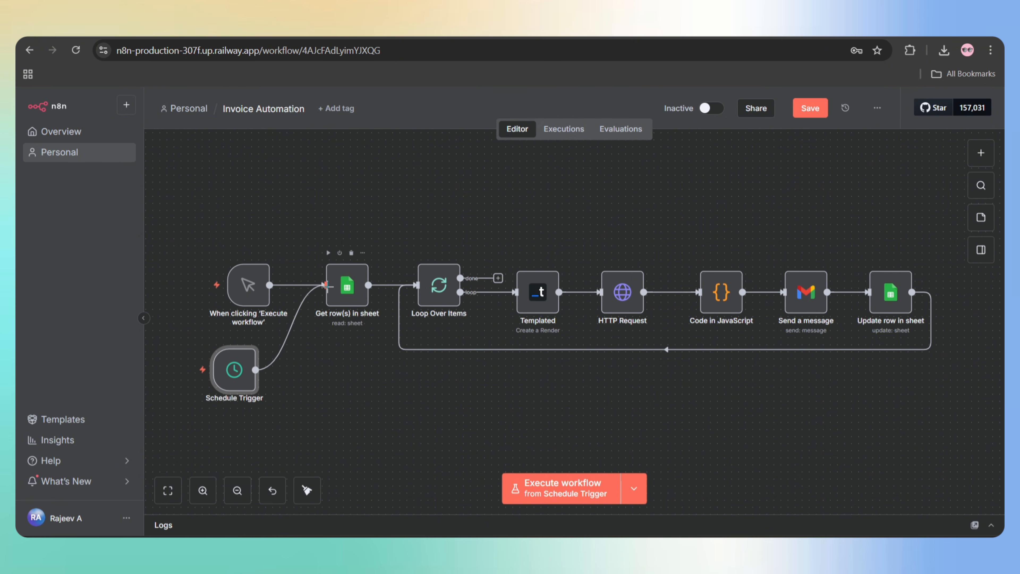
click(715, 109)
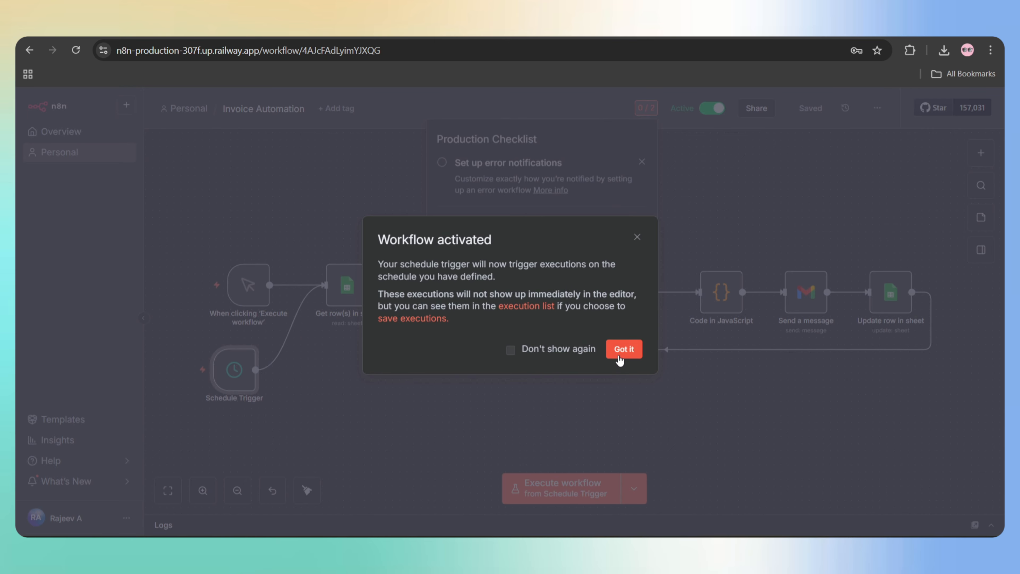
click(622, 350)
click(703, 172)
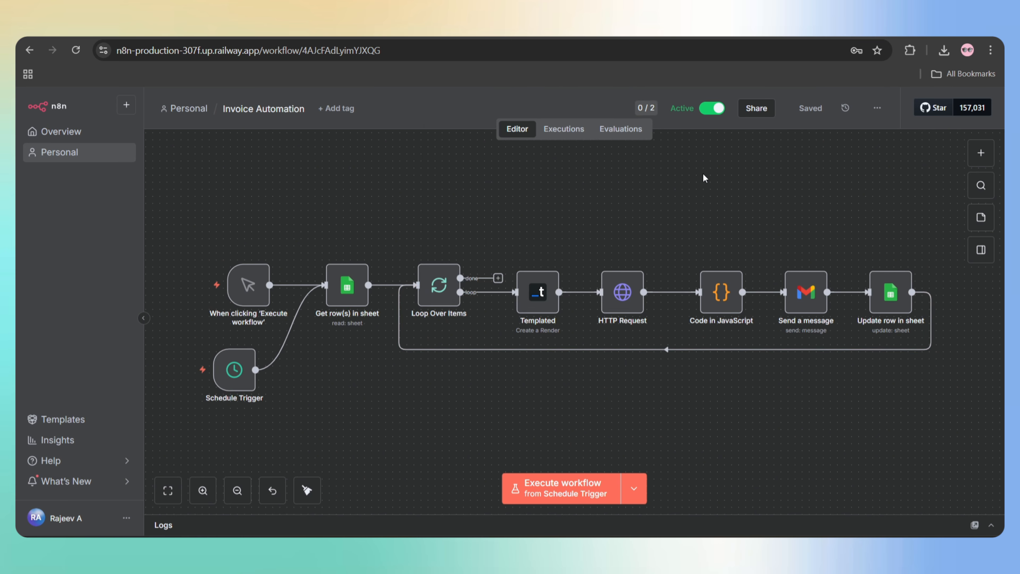
- Delete the manual trigger so the Schedule Trigger alone feeds Get row(s) in sheet
drag(348, 291, 355, 290)
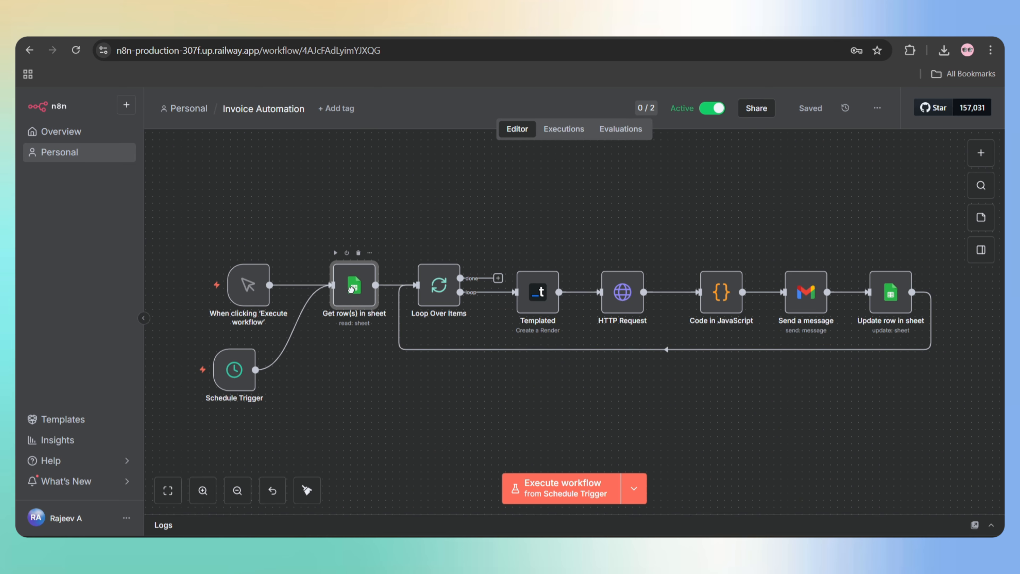
click(249, 292)
drag(249, 292, 222, 274)
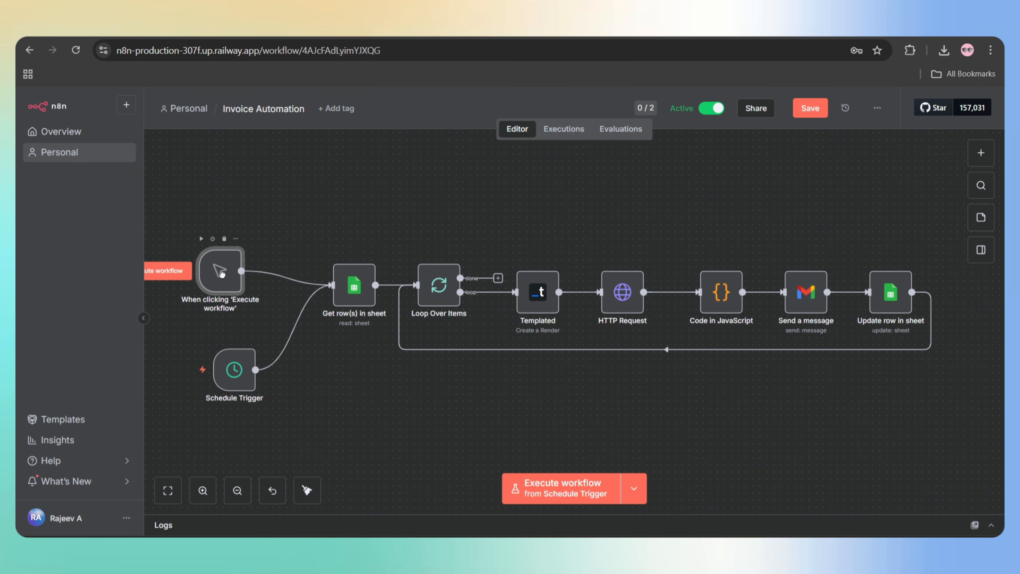
click(224, 240)
click(234, 350)
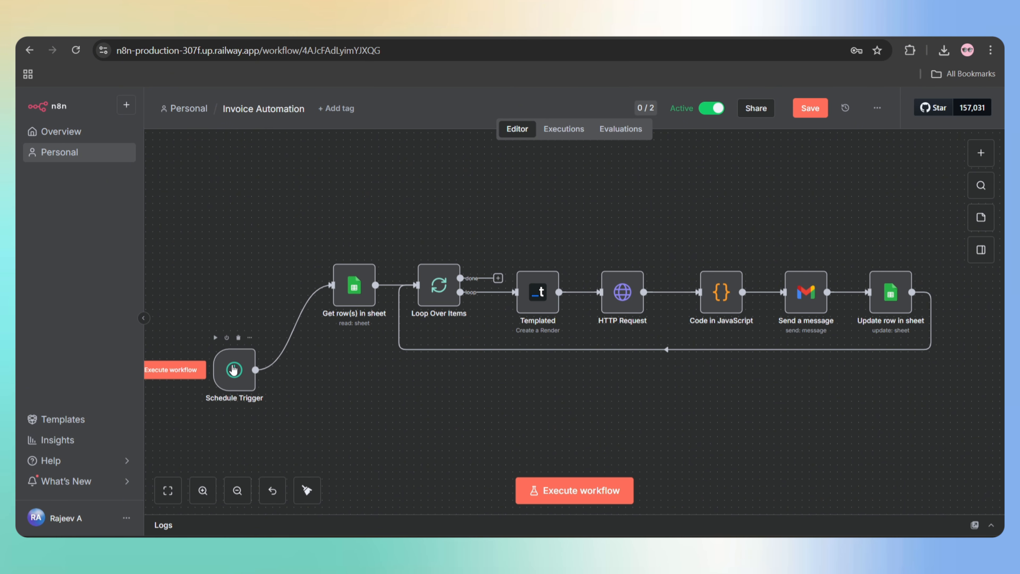